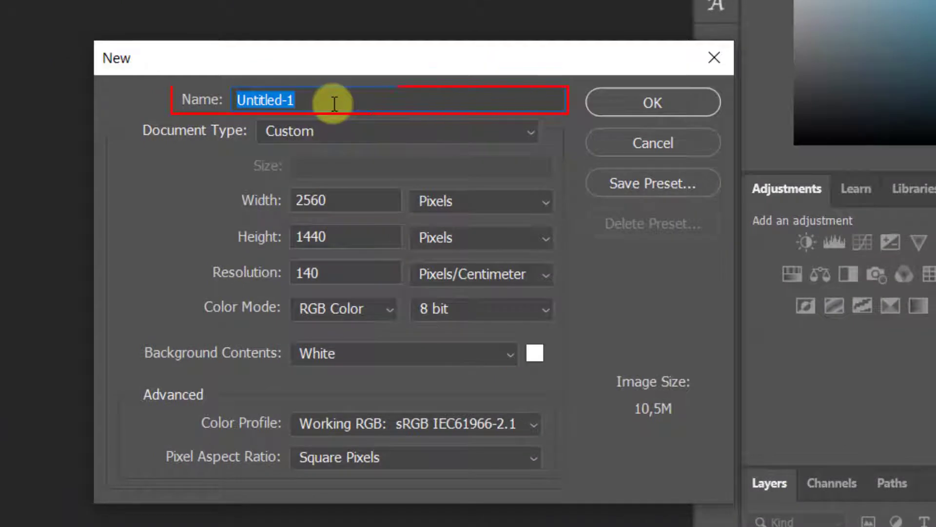
Step: Create a new document named "my project", 2560 × 1440 pixels at 140 pixels/centimeter, with a white background
text(my project)
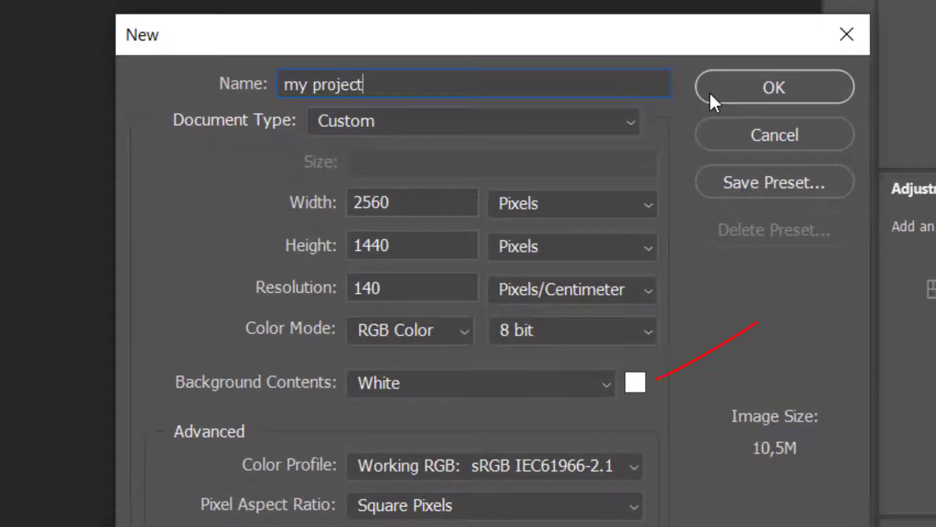
click(710, 92)
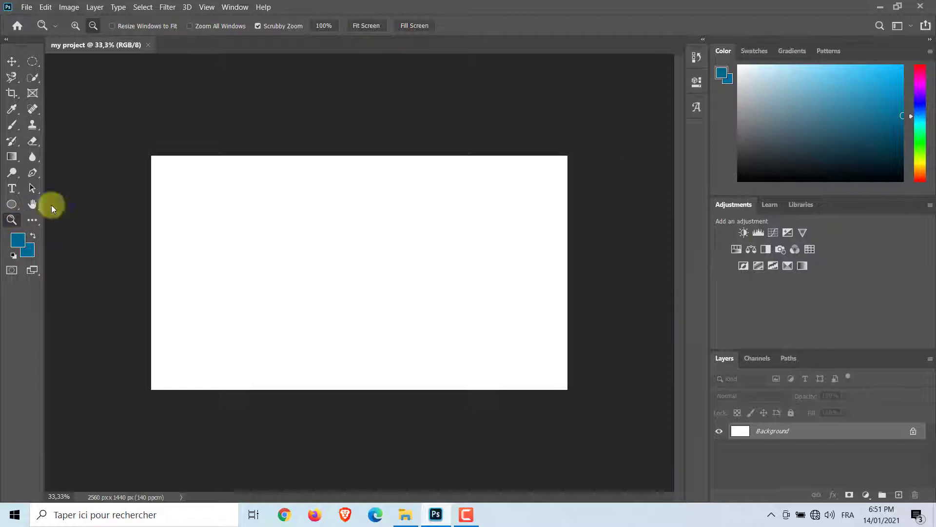
click(353, 23)
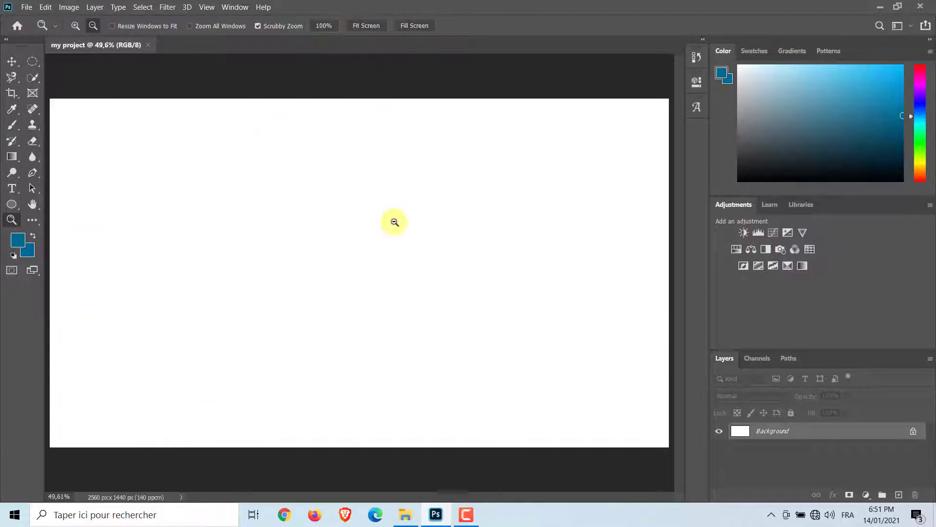
Step: Place the underwater-4286600_1920 image from the Projet 9 travail final folder into the document
click(406, 516)
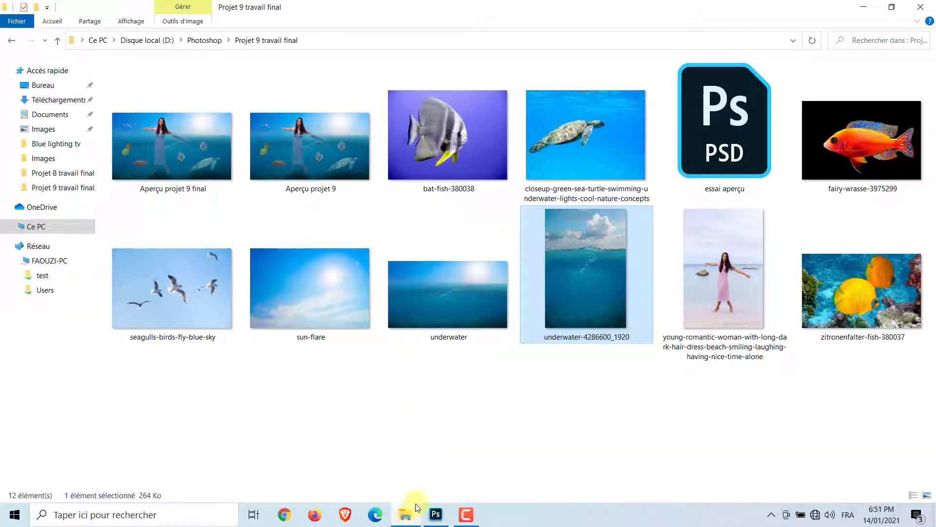
drag(581, 267, 364, 310)
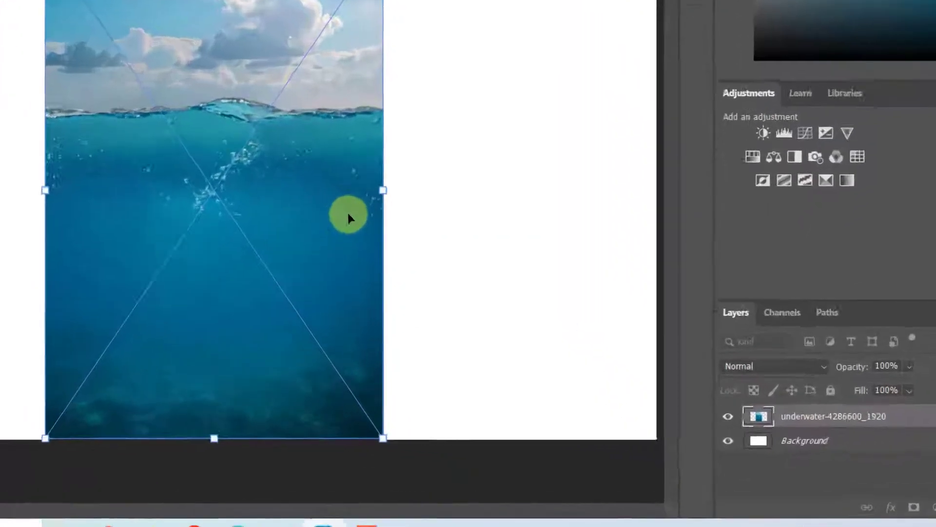
right_click(450, 286)
click(228, 250)
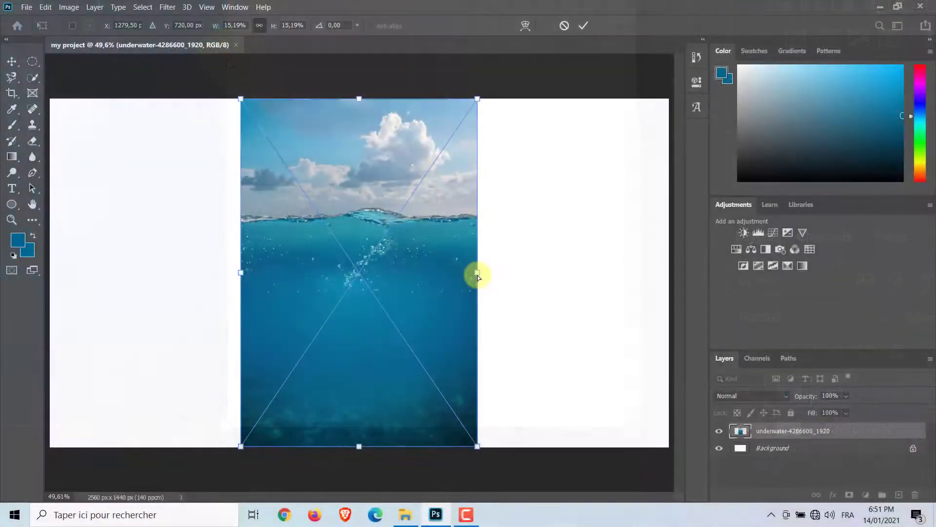
Step: Stretch the placed underwater image horizontally to about 39.6% width so it spans the full canvas
drag(478, 277, 668, 276)
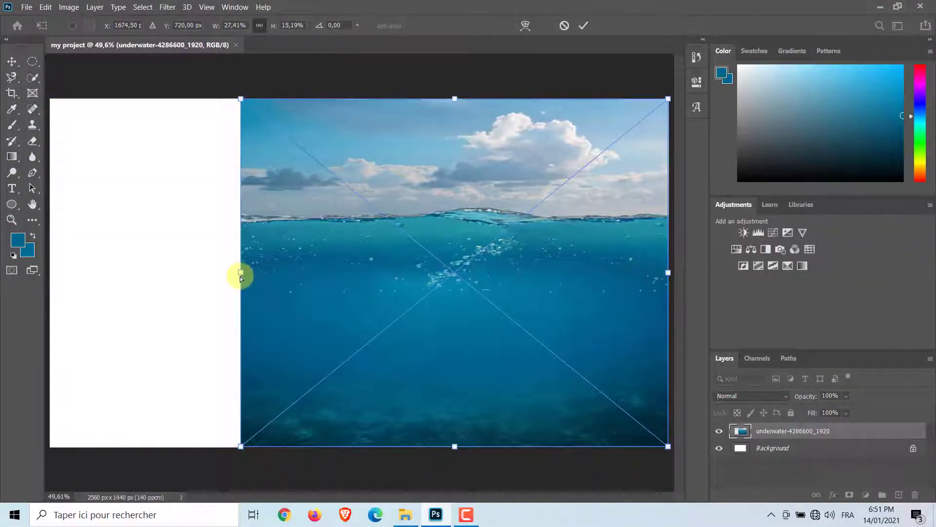
drag(240, 277, 48, 279)
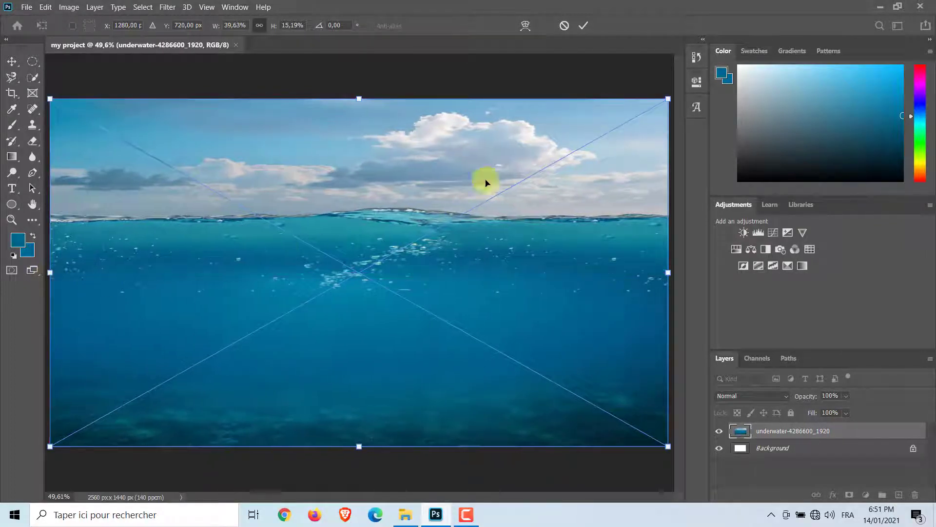
click(582, 28)
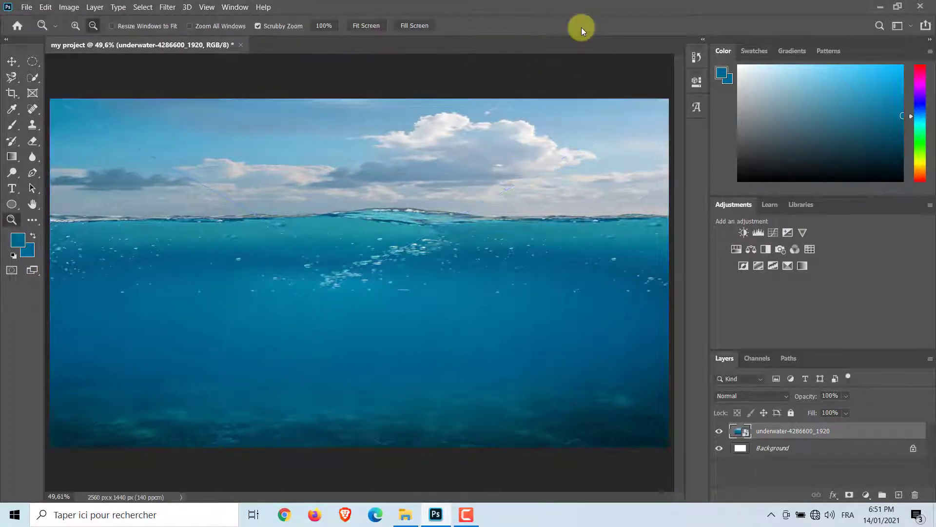
Step: Open the sun-flare image from the project folder as a separate document
click(24, 7)
click(29, 29)
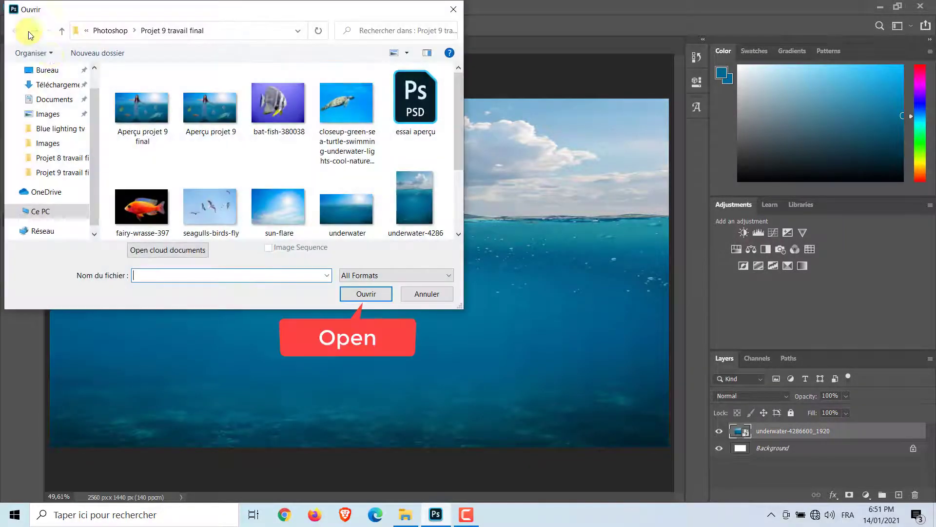
click(284, 200)
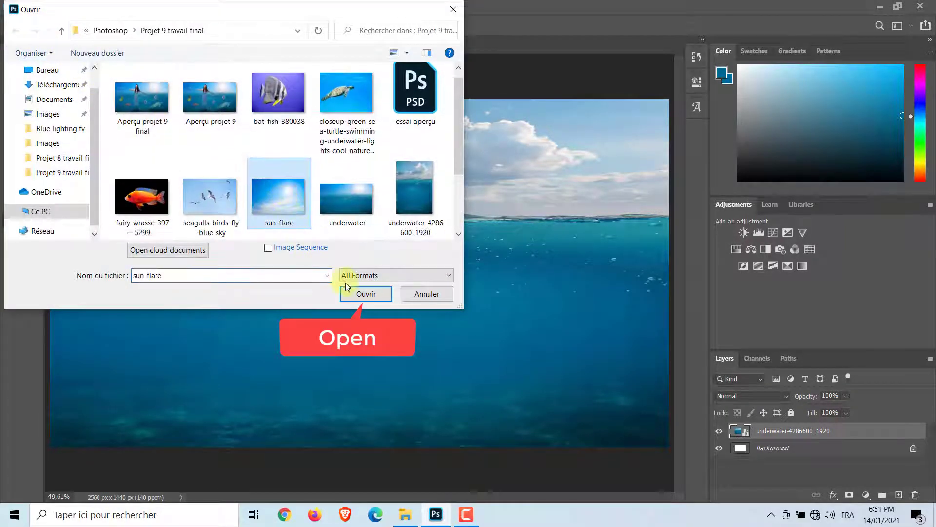
click(349, 295)
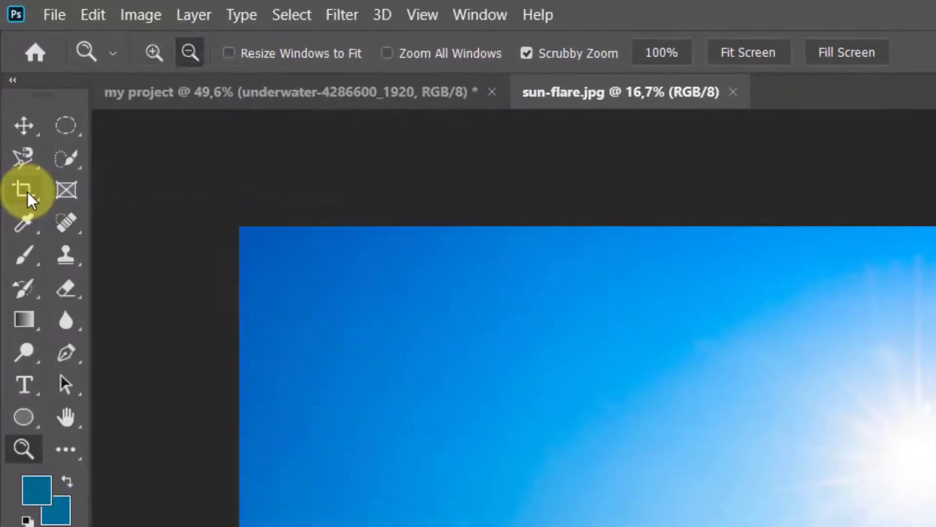
Step: Crop the sun-flare image to its upper part, about 5960 × 2325 px, and copy it into the my project document
click(21, 159)
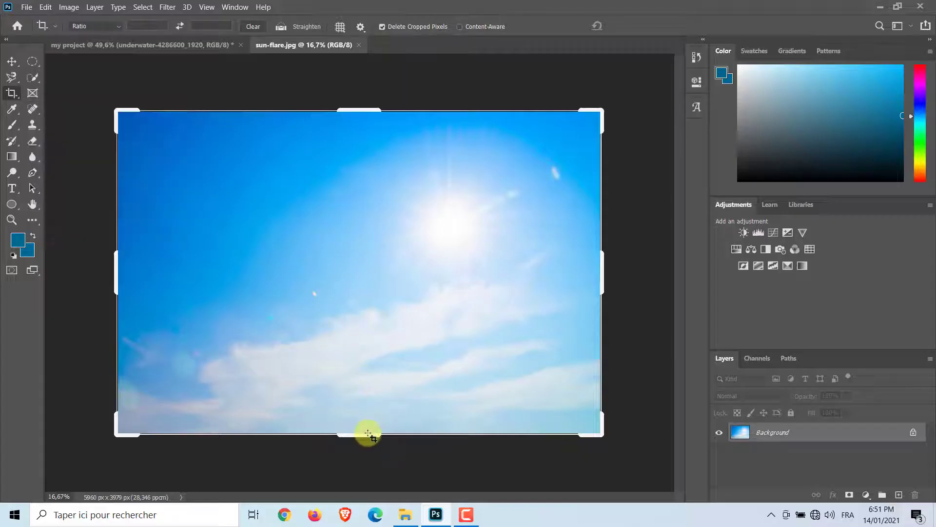
drag(369, 435, 371, 368)
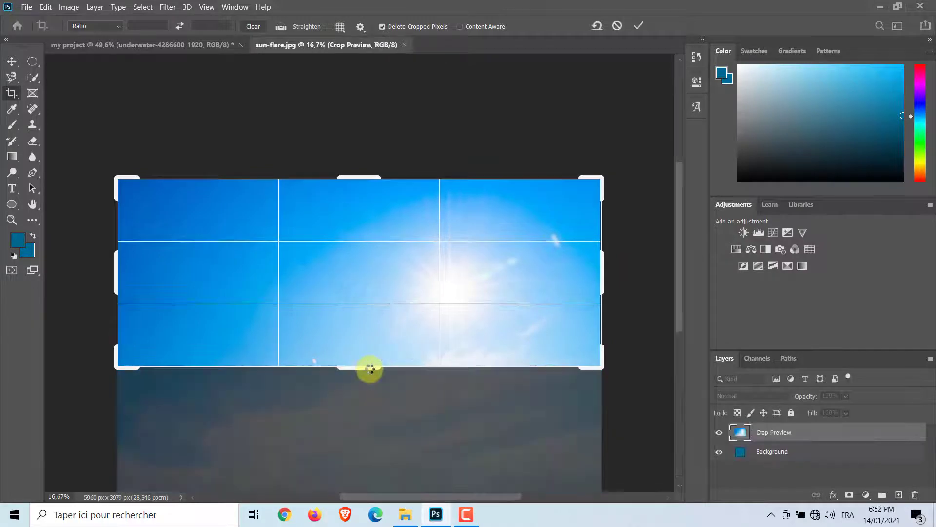
click(637, 26)
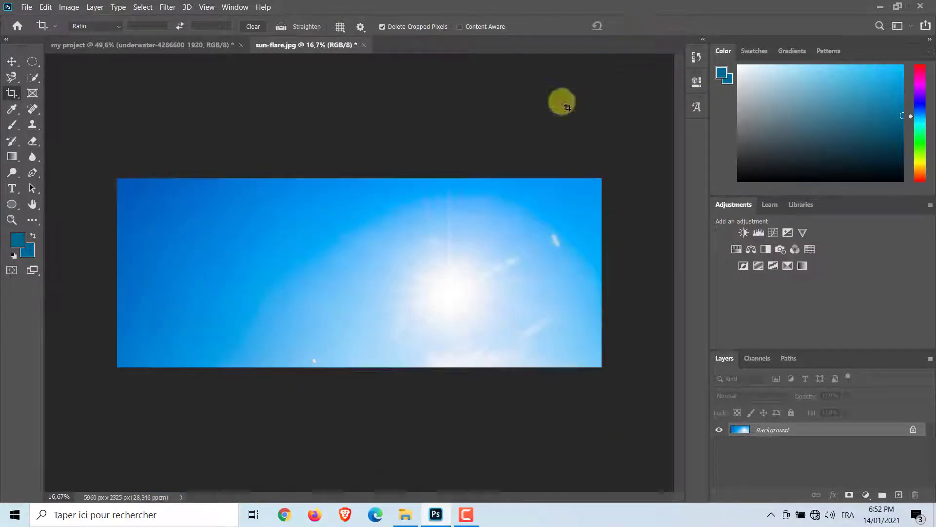
click(12, 62)
drag(358, 279, 295, 156)
Step: Scale the sun-flare layer to about 43% and position it across the canvas width, with its lower edge just beneath the waterline
key(ctrl+t)
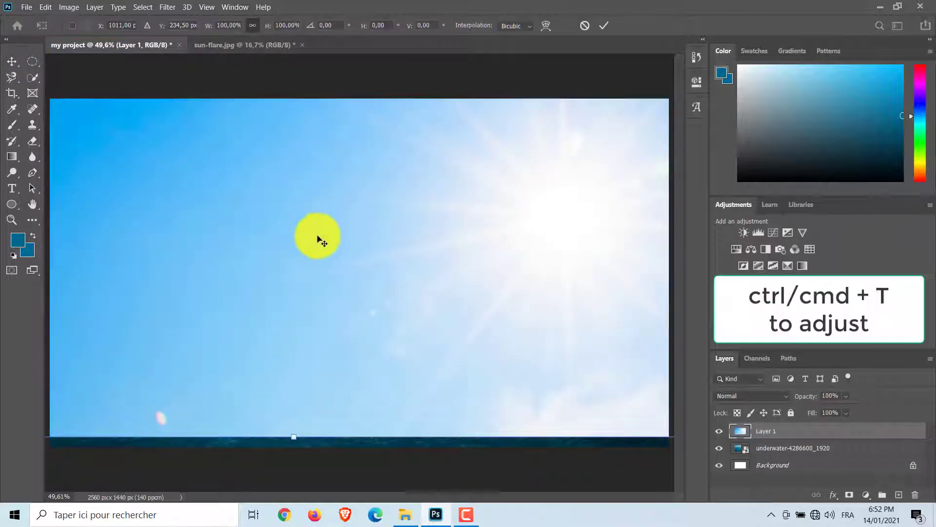
drag(152, 174, 296, 326)
drag(134, 73, 393, 188)
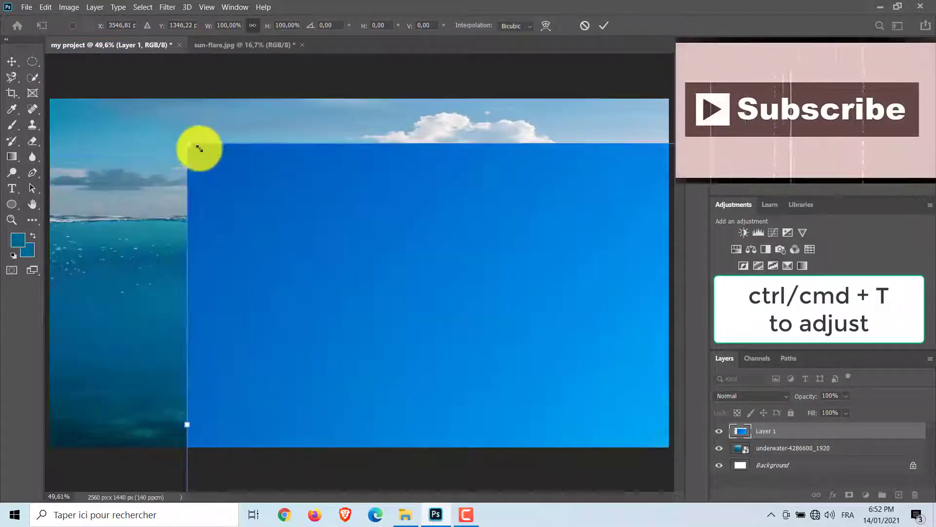
drag(189, 145, 504, 268)
drag(542, 375, 141, 243)
drag(99, 136, 494, 291)
drag(522, 384, 86, 241)
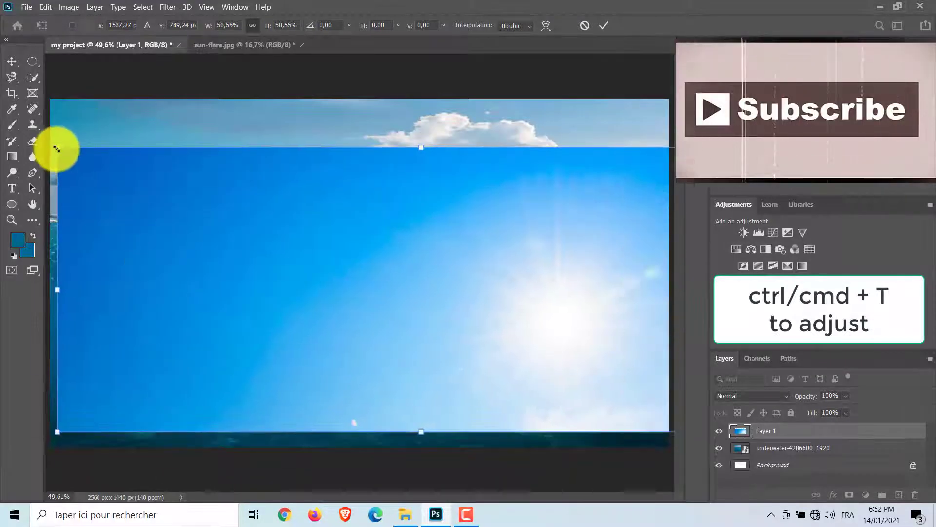
drag(57, 148, 375, 273)
drag(451, 337, 150, 161)
drag(461, 248, 664, 360)
drag(412, 261, 412, 198)
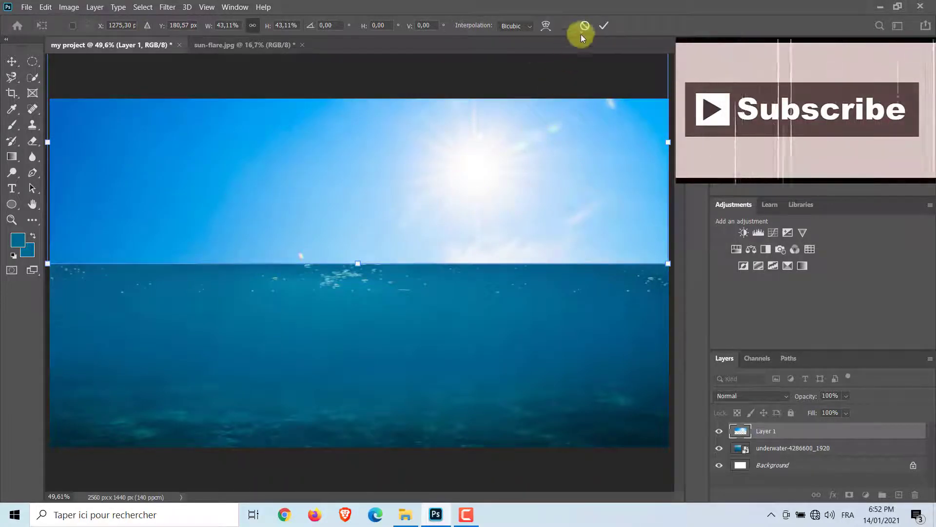
click(603, 27)
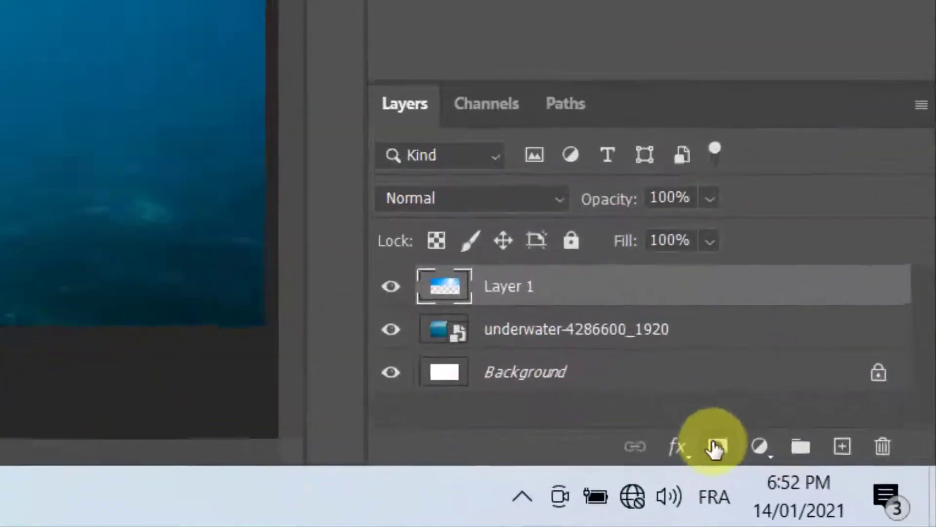
Step: Mask Layer 1 with a black-to-white linear gradient running upward from below the waterline into the sky, and switch to the Brush tool
click(849, 494)
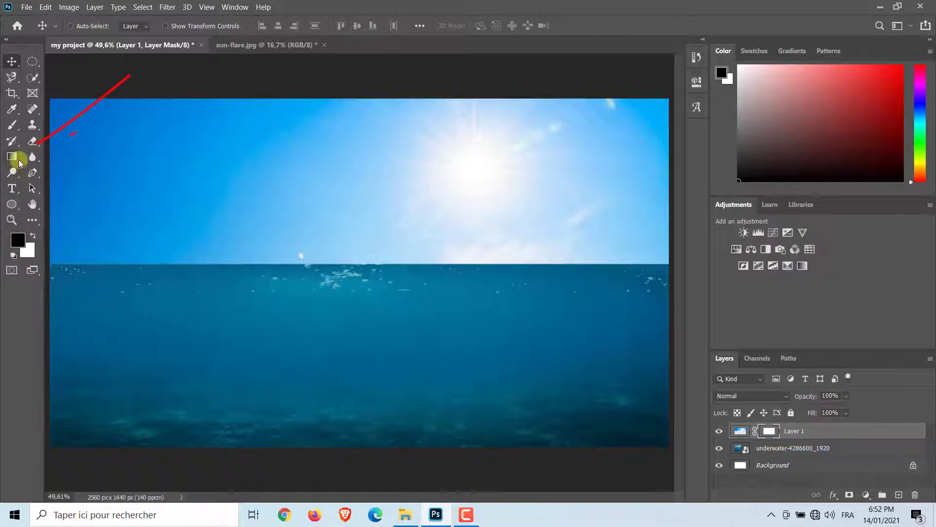
drag(20, 162, 32, 162)
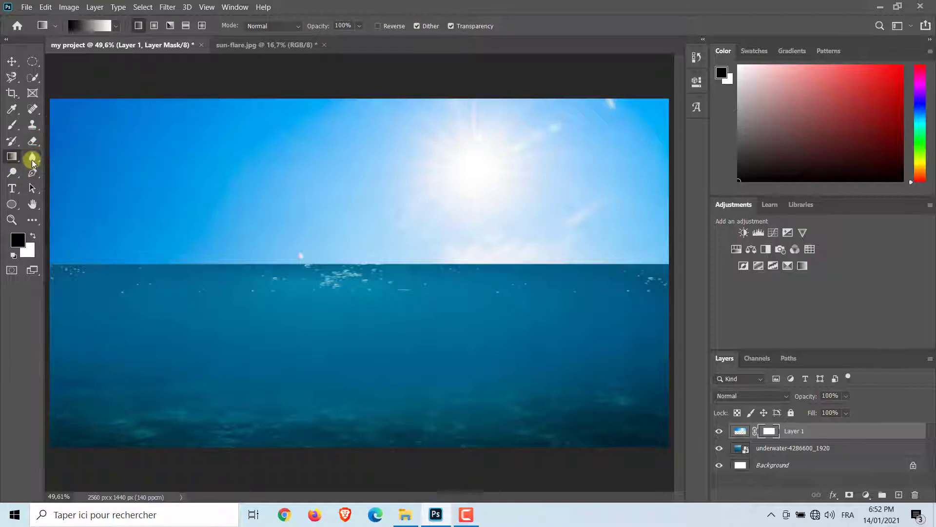
click(118, 28)
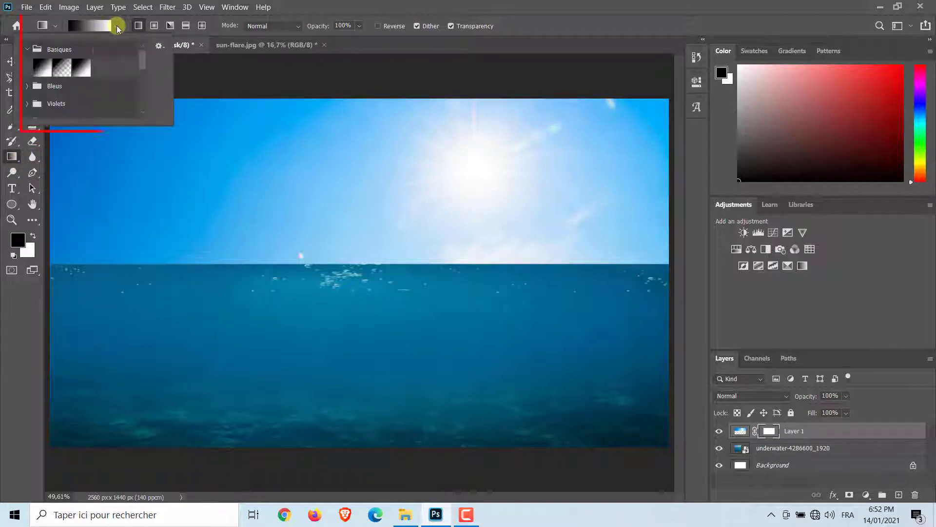
double_click(82, 72)
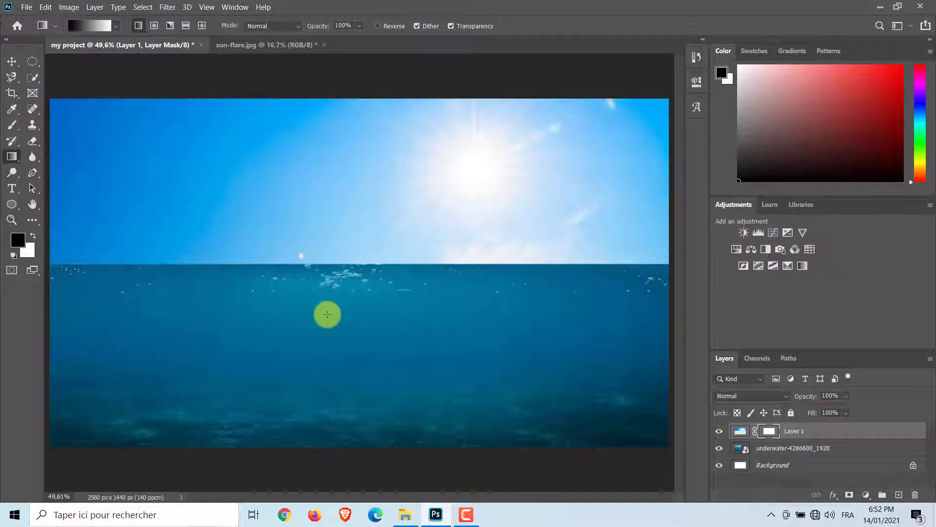
drag(327, 314, 326, 158)
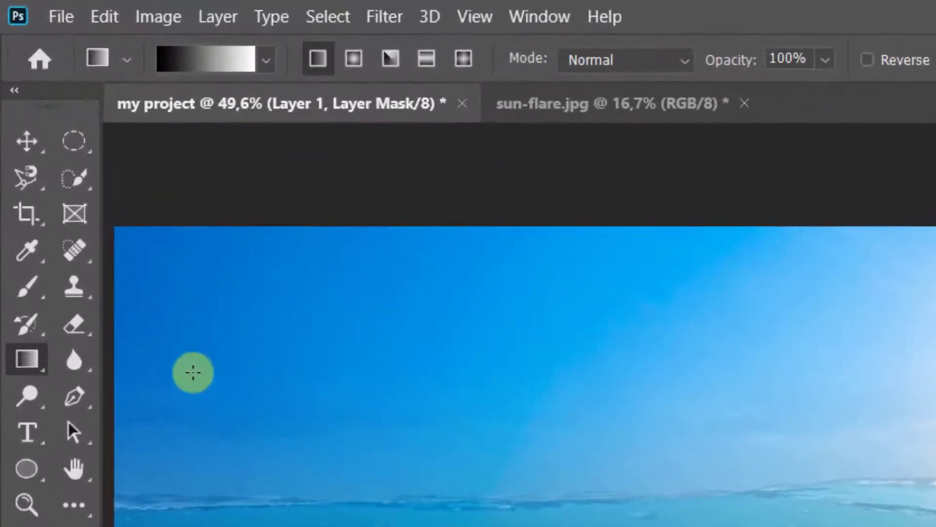
click(28, 288)
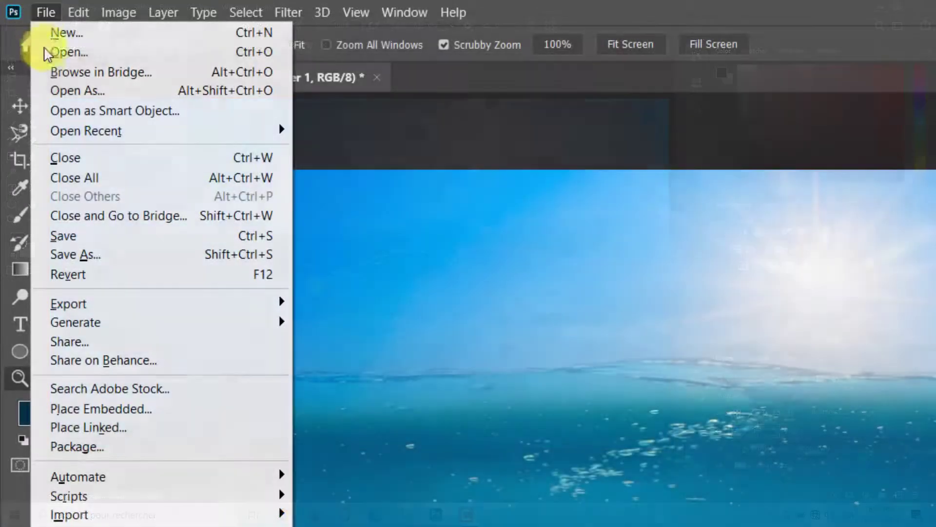
Step: Open the young-romantic-woman beach photo from the project folder as a separate document
click(43, 54)
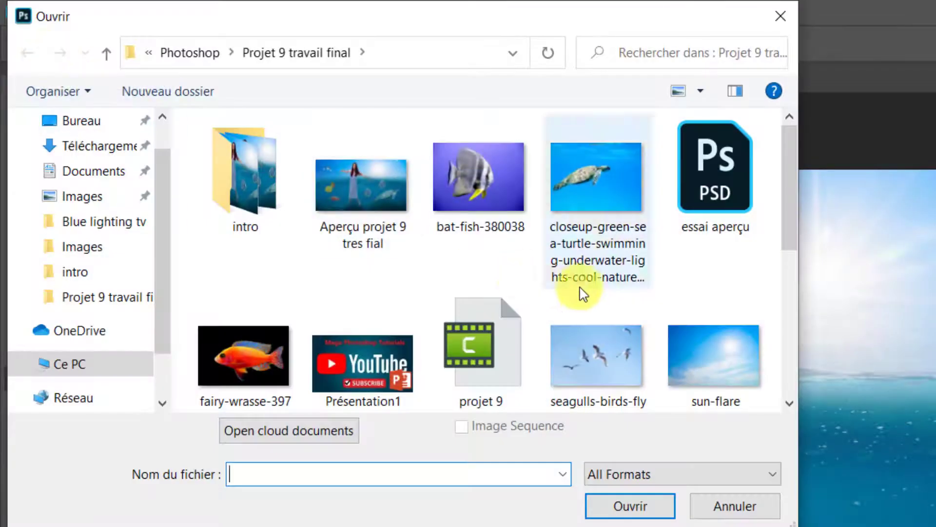
scroll(612, 299, down, 5)
click(707, 177)
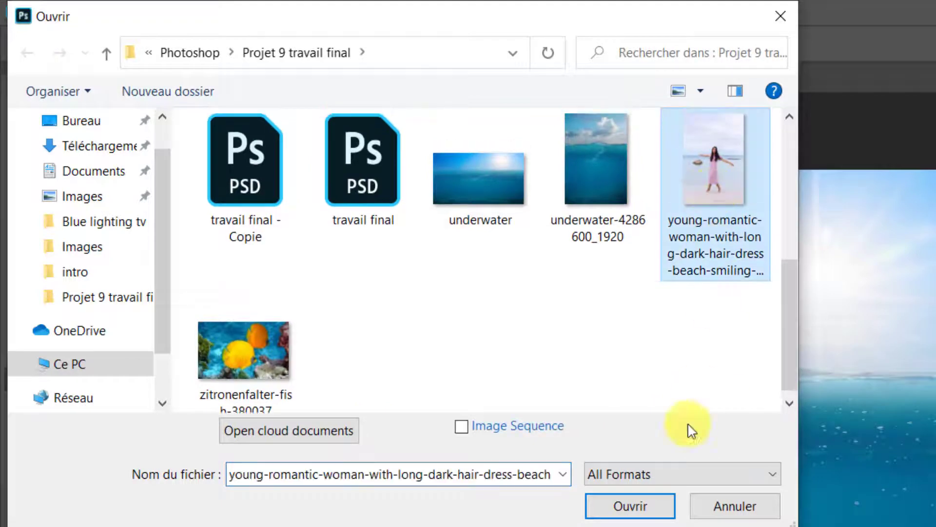
click(622, 507)
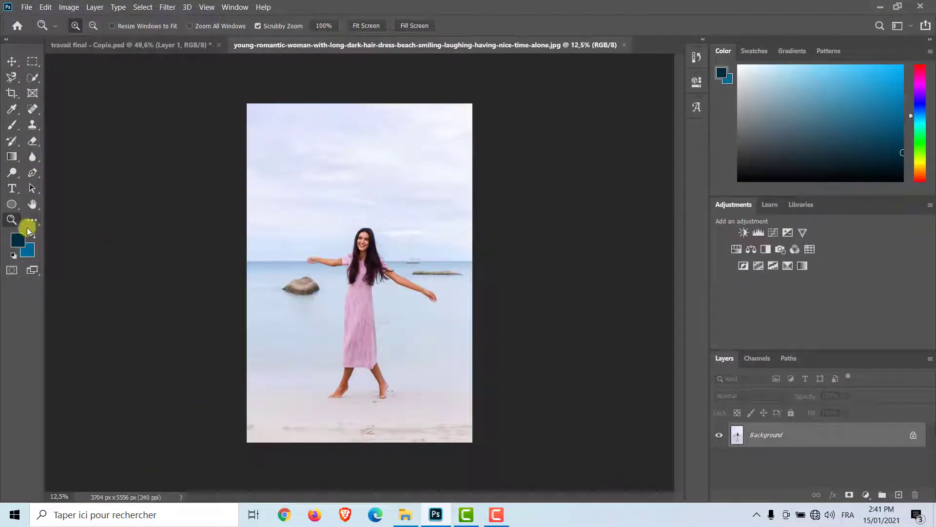
Step: Select the woman's legs, dress, hair and both arms with the Quick Selection tool at size 30
click(363, 26)
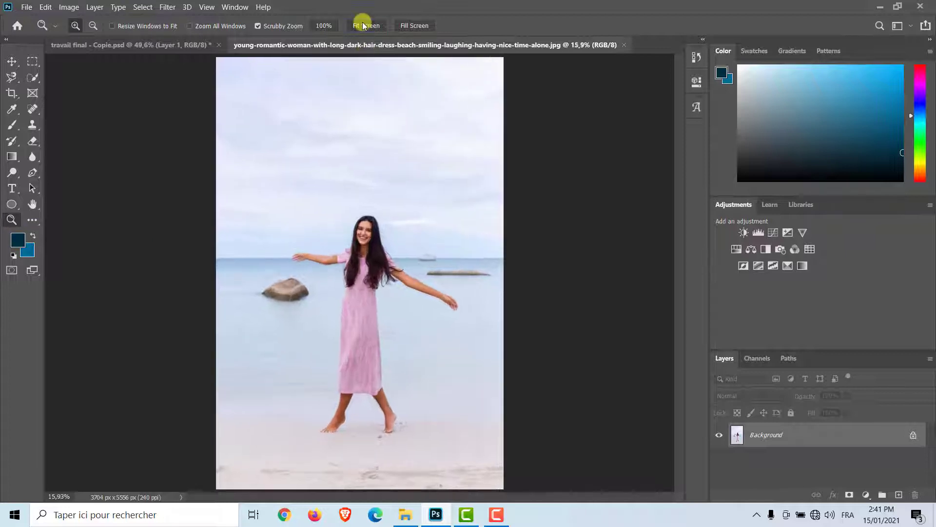
click(376, 253)
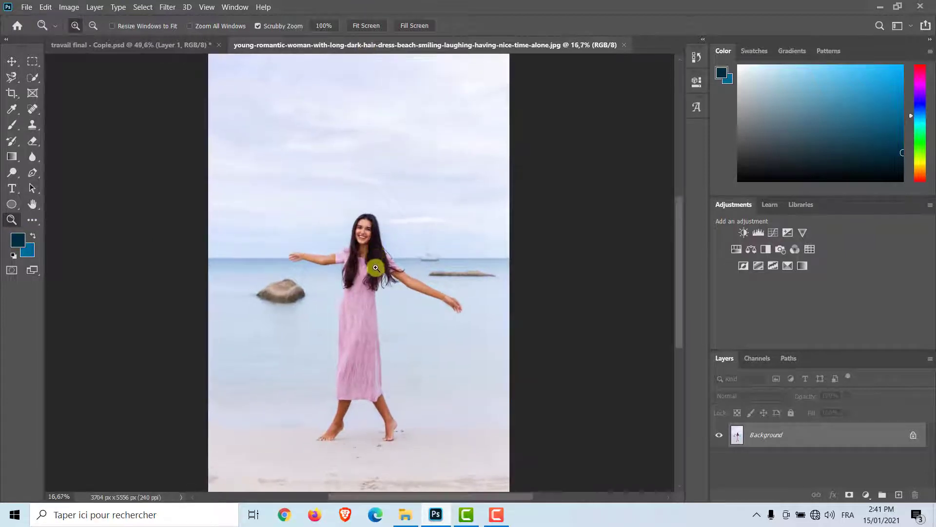
click(374, 266)
scroll(388, 306, down, 3)
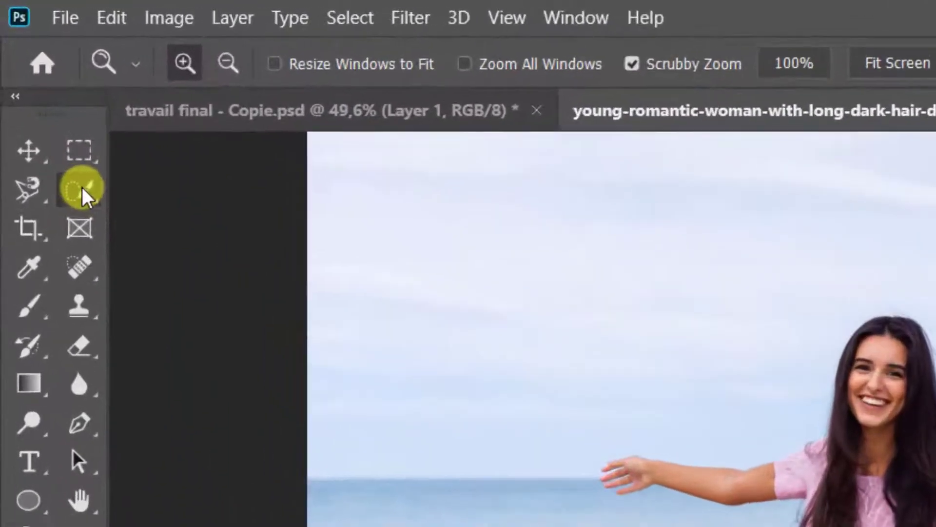
click(33, 77)
click(151, 221)
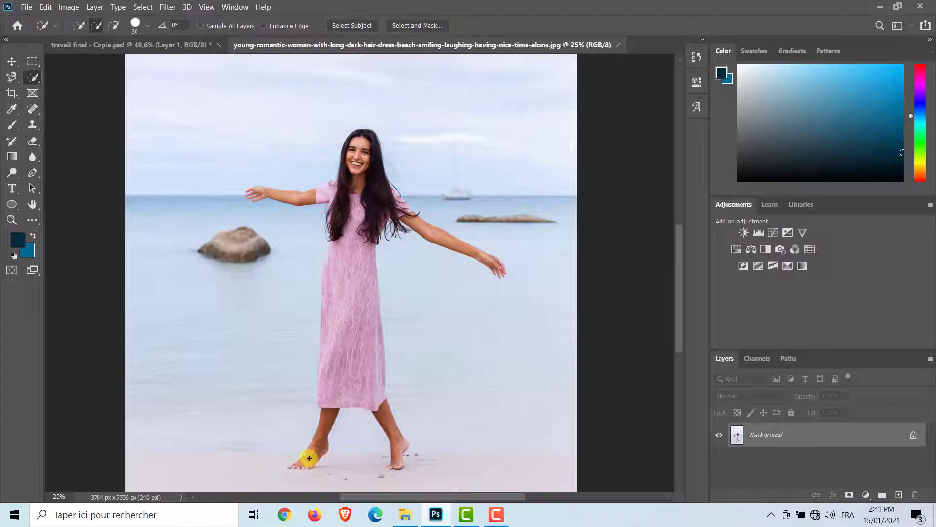
drag(322, 444, 332, 388)
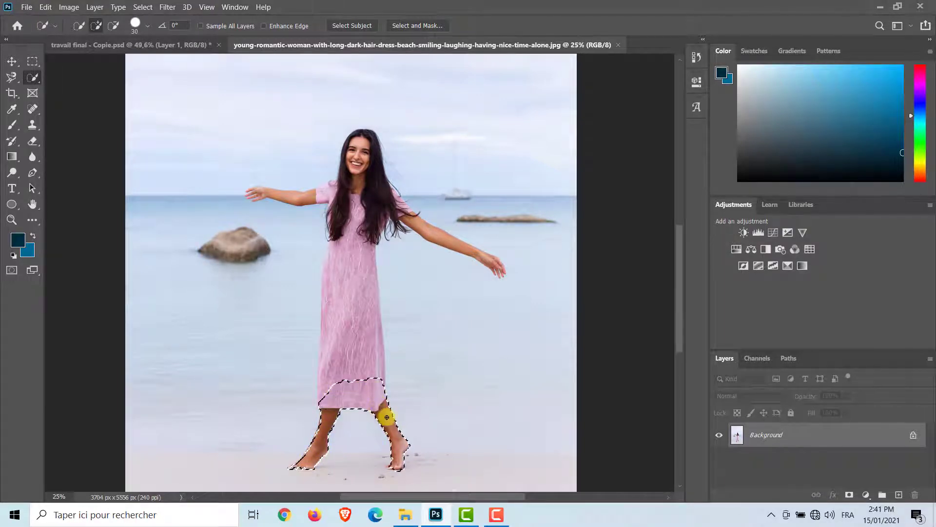
mouse_move(387, 416)
mouse_down()
mouse_move(369, 366)
mouse_move(365, 266)
mouse_up()
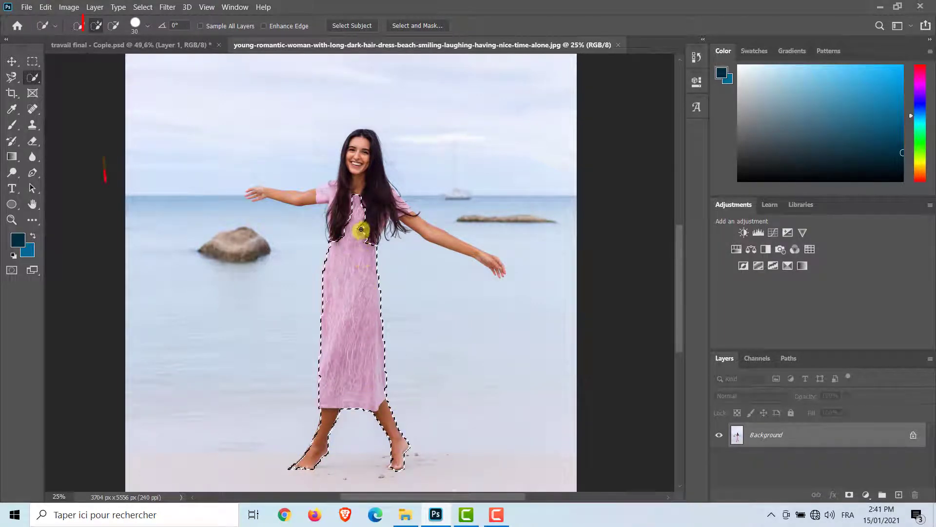
mouse_move(361, 229)
mouse_down()
mouse_move(373, 209)
mouse_move(447, 233)
mouse_move(395, 198)
mouse_up()
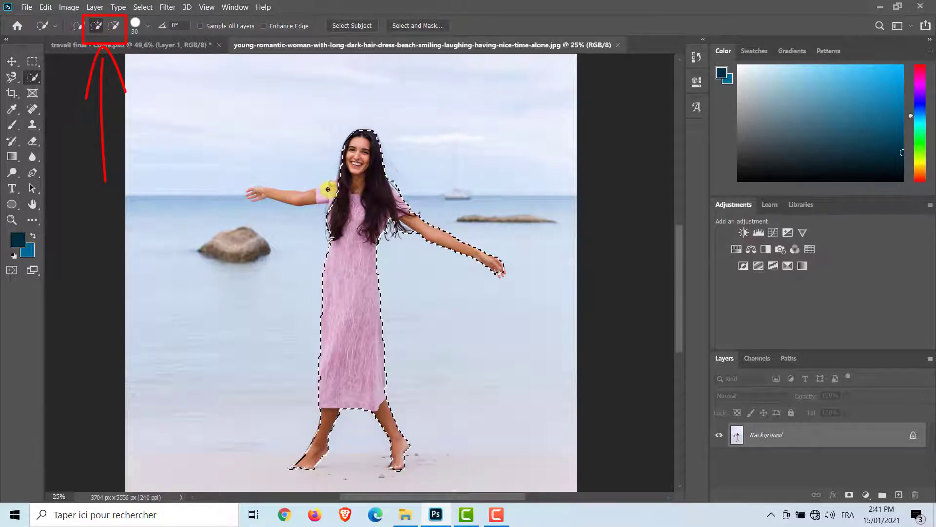
mouse_move(286, 196)
mouse_down()
mouse_move(246, 196)
mouse_move(413, 413)
mouse_move(390, 467)
mouse_move(289, 465)
mouse_move(457, 285)
mouse_move(498, 268)
mouse_move(502, 279)
mouse_move(378, 184)
mouse_move(327, 187)
mouse_move(336, 222)
mouse_move(372, 219)
mouse_move(394, 230)
mouse_up()
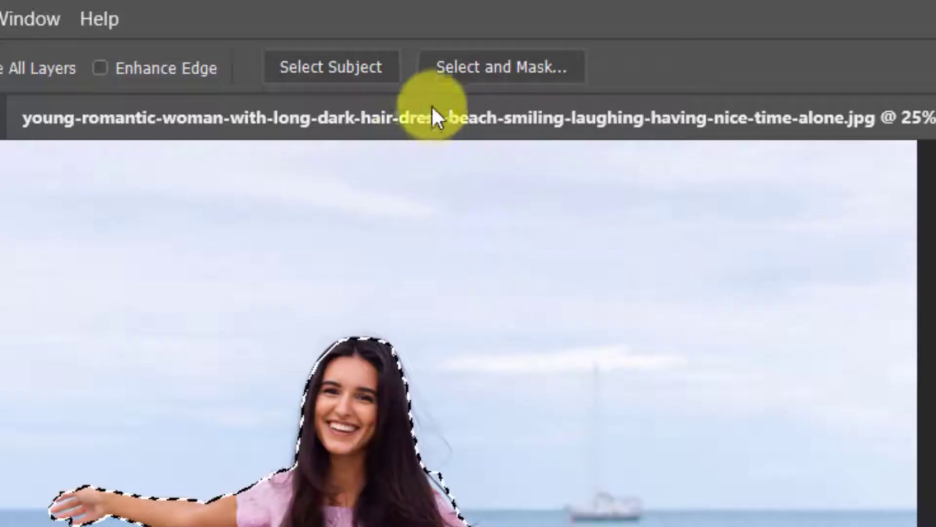
Step: Open the woman's selection in Select and Mask and check the view modes, keeping Overlay
click(396, 26)
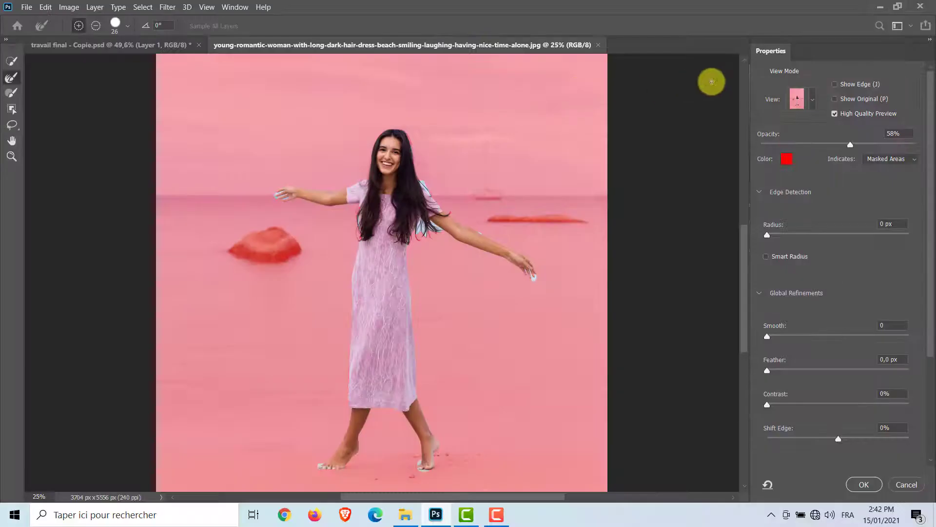
click(813, 103)
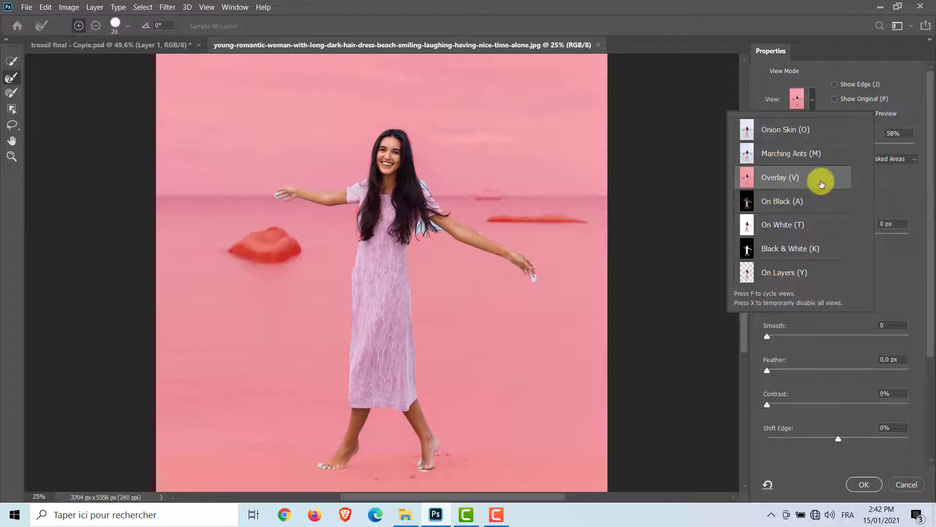
click(812, 101)
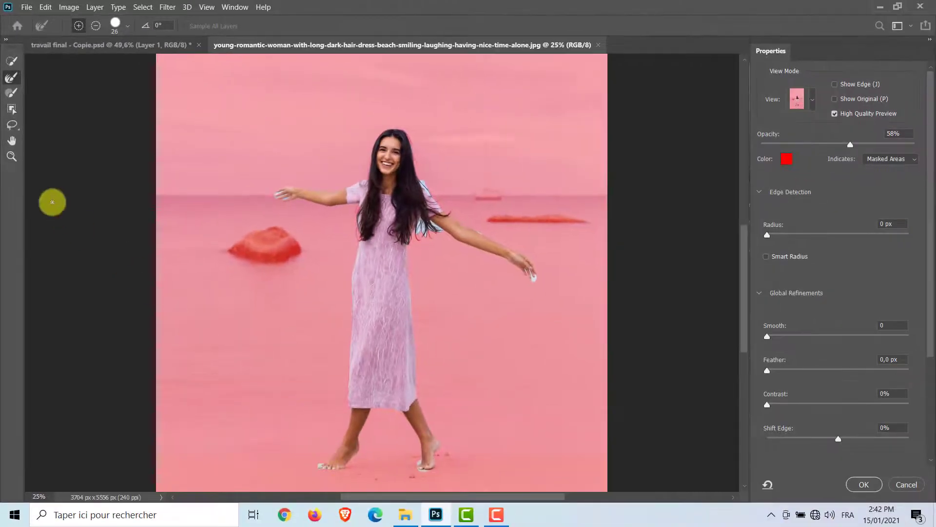
Step: Refine the mask around both feet with the Refine Edge Brush at size 26, clearing the leftover sand
click(12, 156)
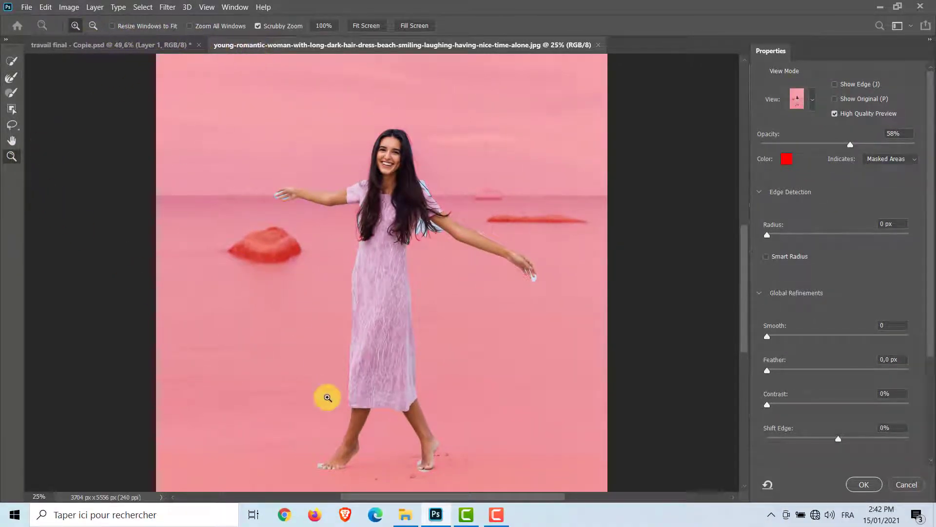
click(337, 467)
drag(337, 467, 383, 442)
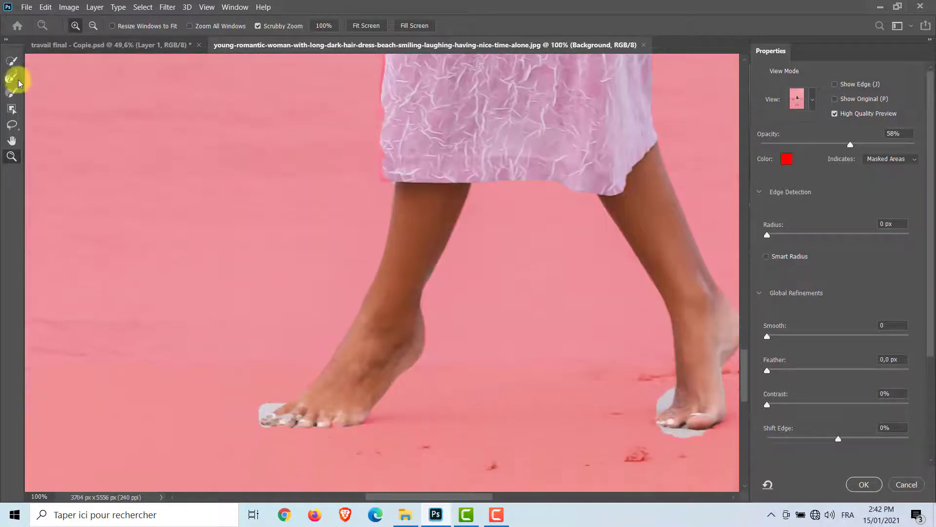
click(12, 77)
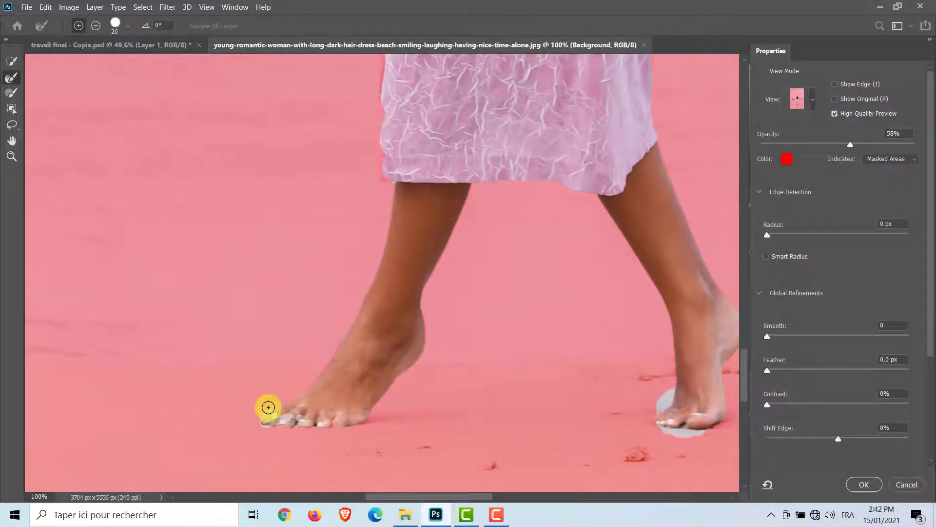
drag(466, 498, 507, 498)
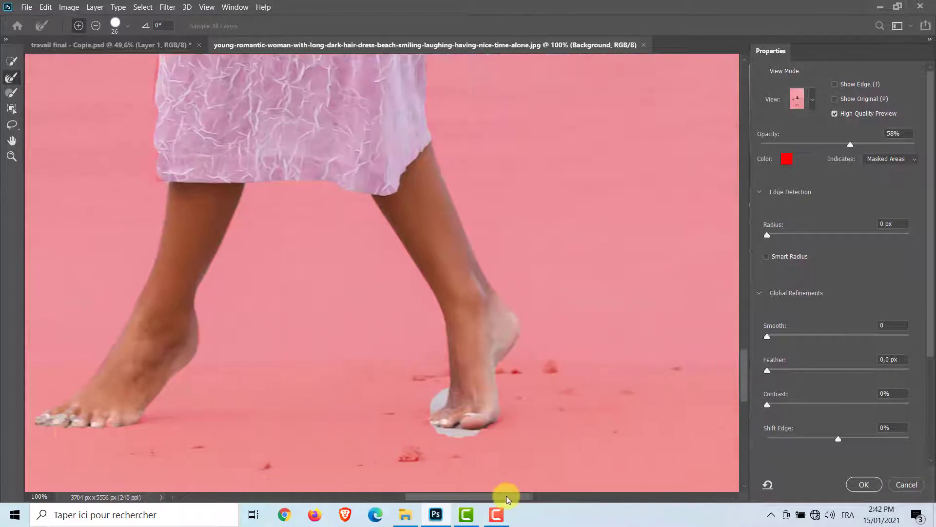
mouse_move(436, 433)
mouse_down()
mouse_move(479, 436)
mouse_move(460, 436)
mouse_move(437, 390)
mouse_up()
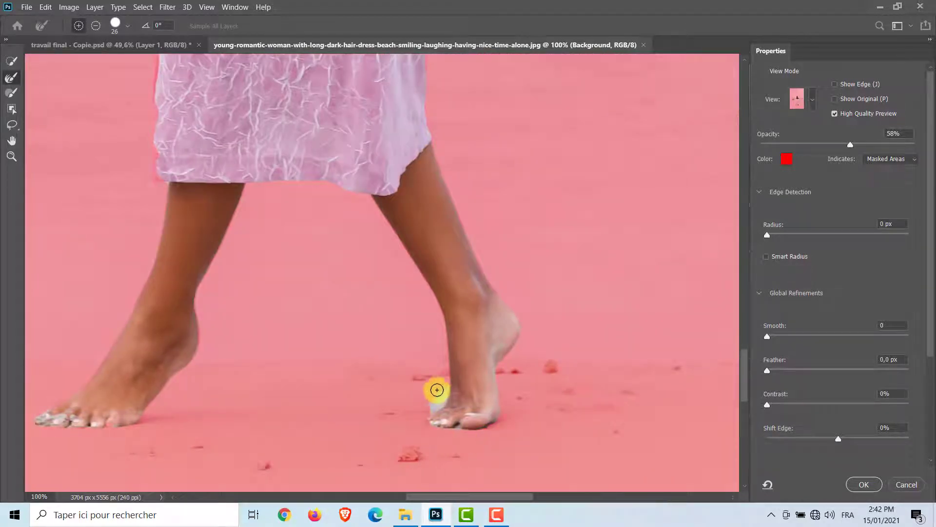
Step: Paint the toe edges of both feet into the mask with the size 43 Brush and clean them with the Refine Edge Brush
click(12, 93)
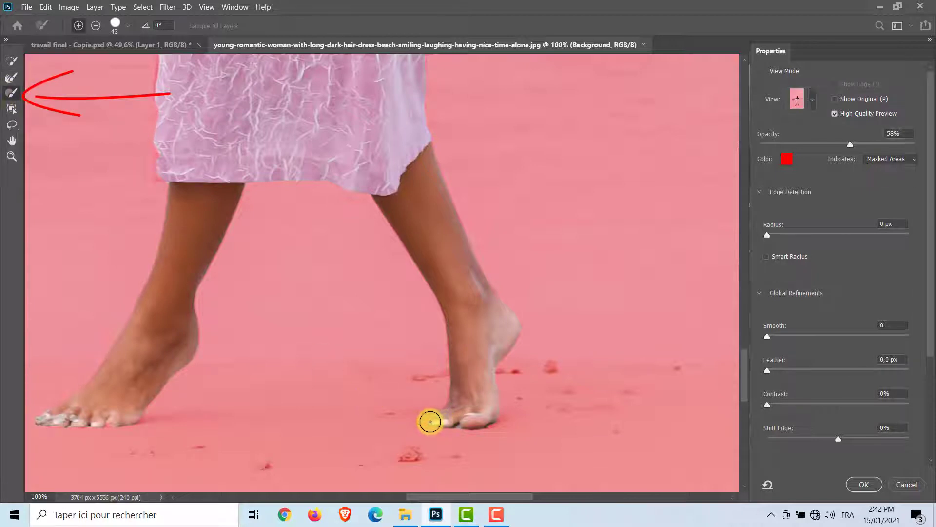
click(430, 422)
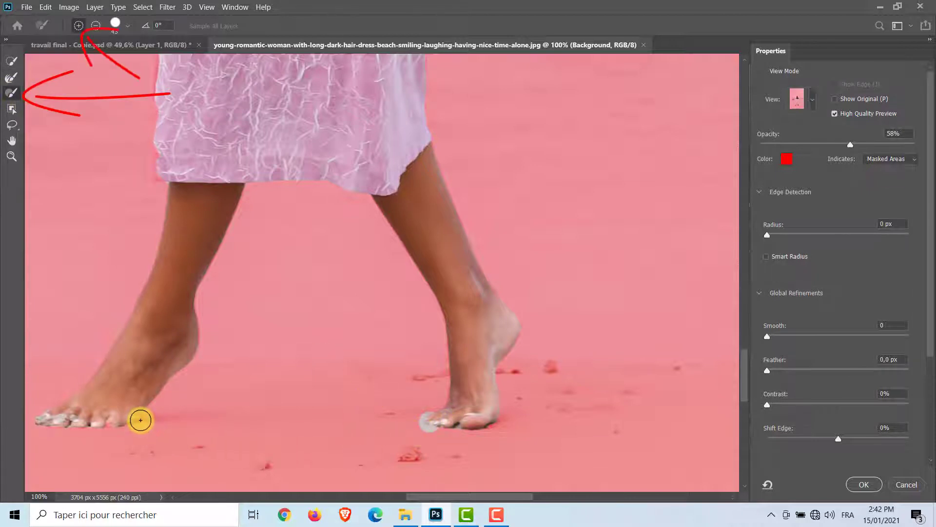
click(112, 425)
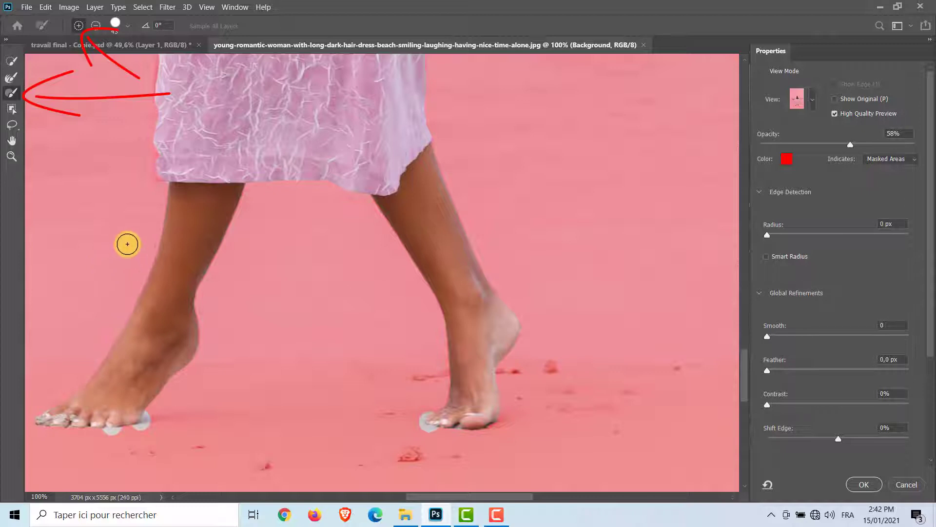
click(11, 77)
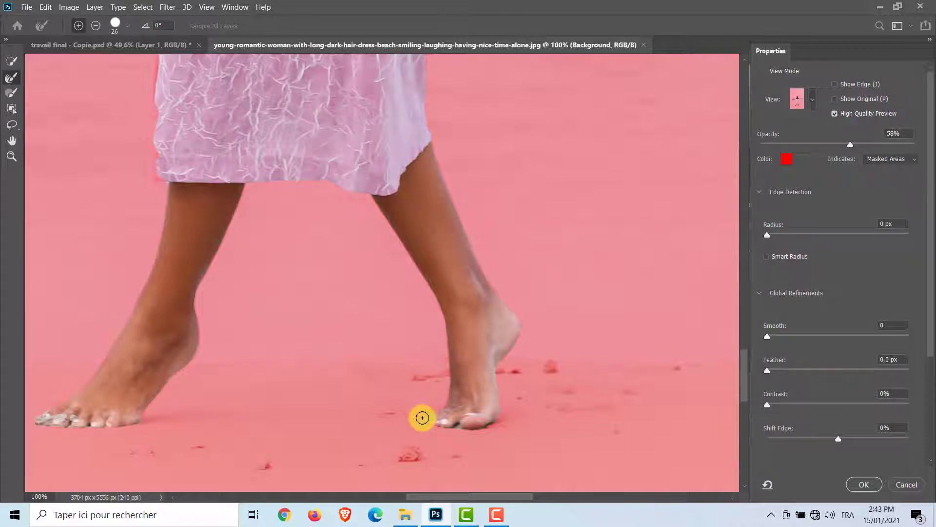
Step: Restore the dress's left edge above the hem with the size 43 Brush and switch to the Refine Edge Brush
scroll(436, 415, up, 5)
click(12, 93)
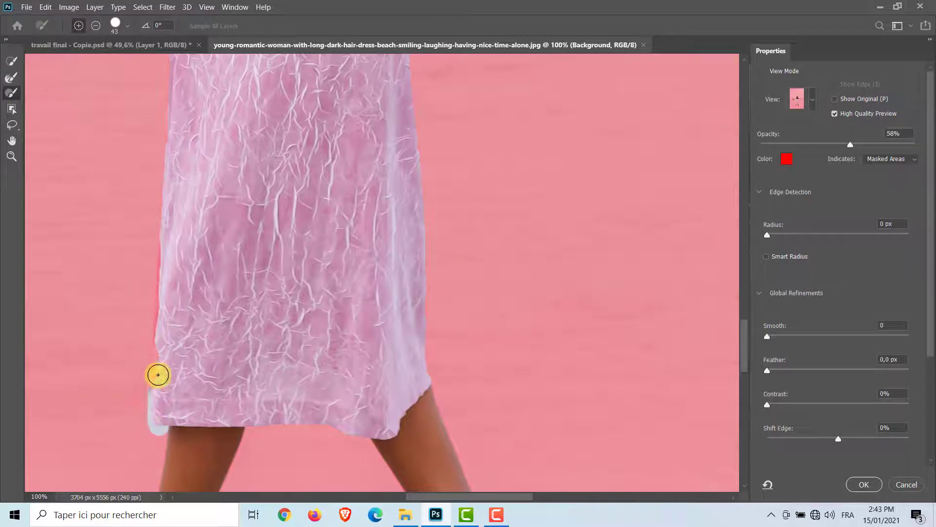
drag(158, 375, 155, 217)
click(12, 78)
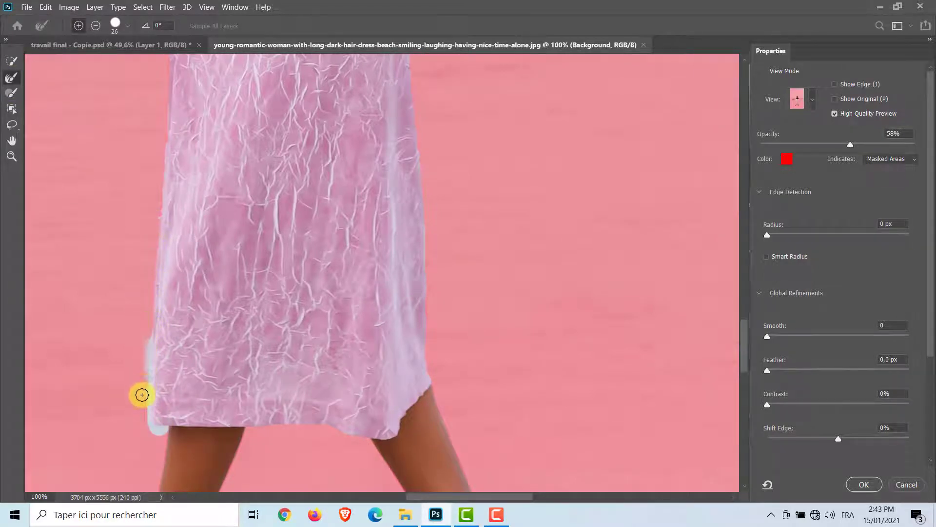
Step: Paint in the loose hair strands under the right-hand arm and refine their edges and the arm's upper edge at size 26
scroll(489, 336, up, 11)
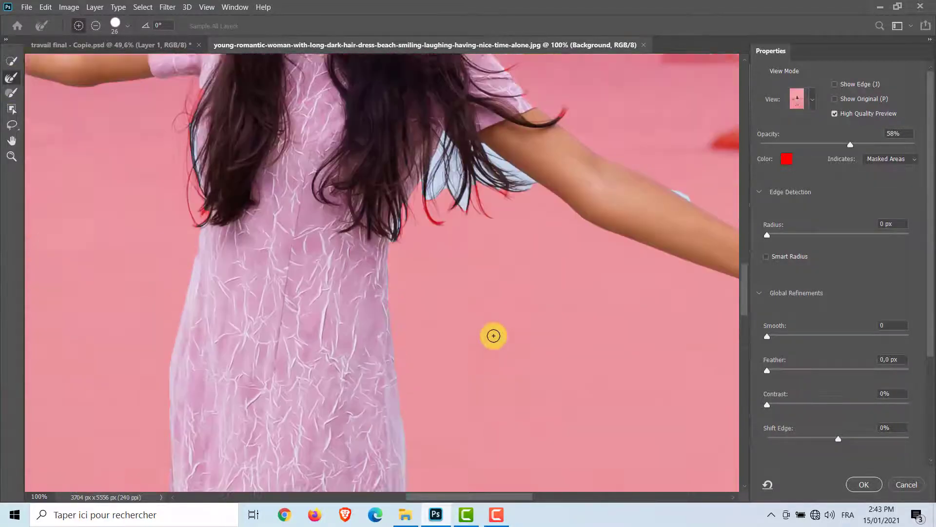
click(11, 93)
drag(424, 291, 437, 311)
drag(494, 276, 504, 282)
mouse_move(477, 292)
mouse_down()
mouse_move(504, 283)
mouse_move(485, 303)
mouse_up()
click(12, 78)
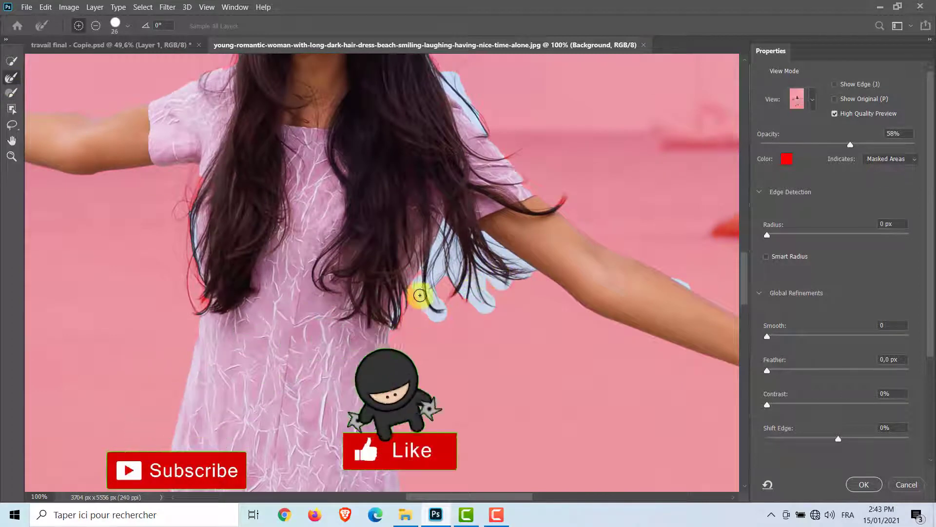
mouse_move(418, 285)
mouse_down()
mouse_move(437, 311)
mouse_move(441, 245)
mouse_move(464, 292)
mouse_move(458, 278)
mouse_move(477, 306)
mouse_move(493, 301)
mouse_move(487, 239)
mouse_move(495, 266)
mouse_move(522, 272)
mouse_move(495, 280)
mouse_move(676, 274)
mouse_up()
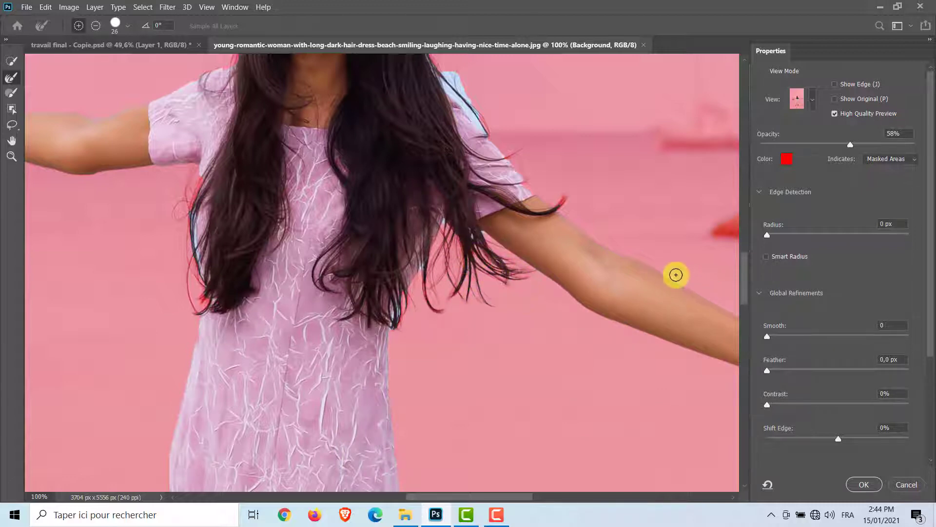
Step: Refine the gaps between the fingers of the right-hand hand with the Refine Edge Brush at size 14
drag(480, 497, 545, 497)
drag(534, 450, 523, 460)
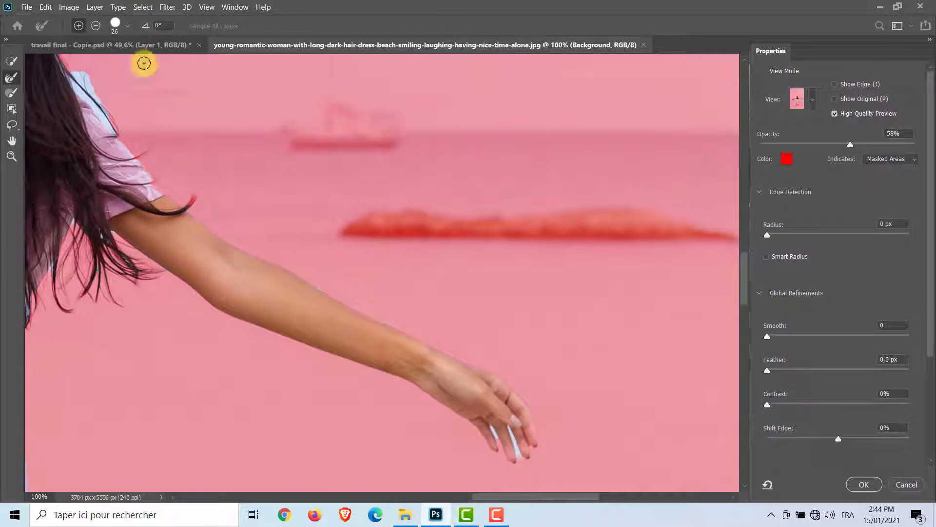
click(117, 26)
drag(70, 59, 66, 51)
click(115, 28)
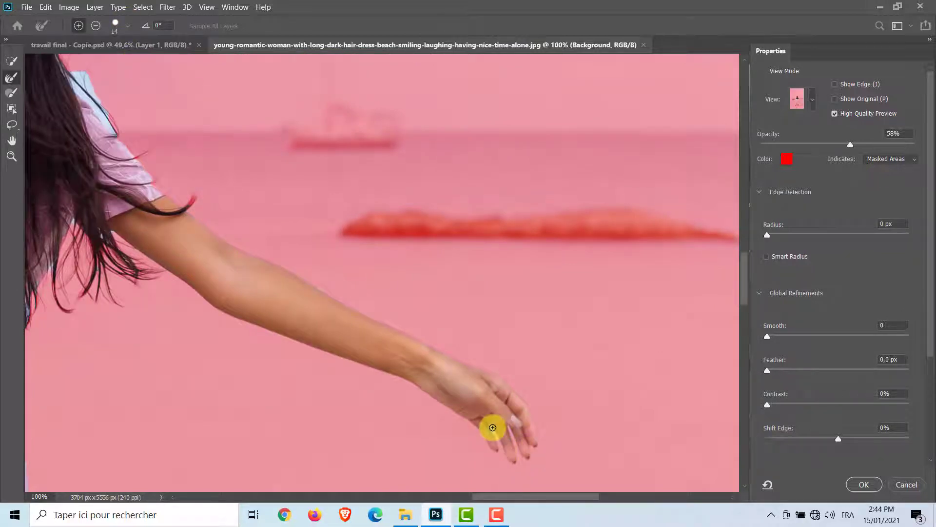
Step: Paint in the hair along the right side of the head and refine it with the Refine Edge Brush at size 33
drag(745, 286, 743, 252)
drag(508, 496, 424, 497)
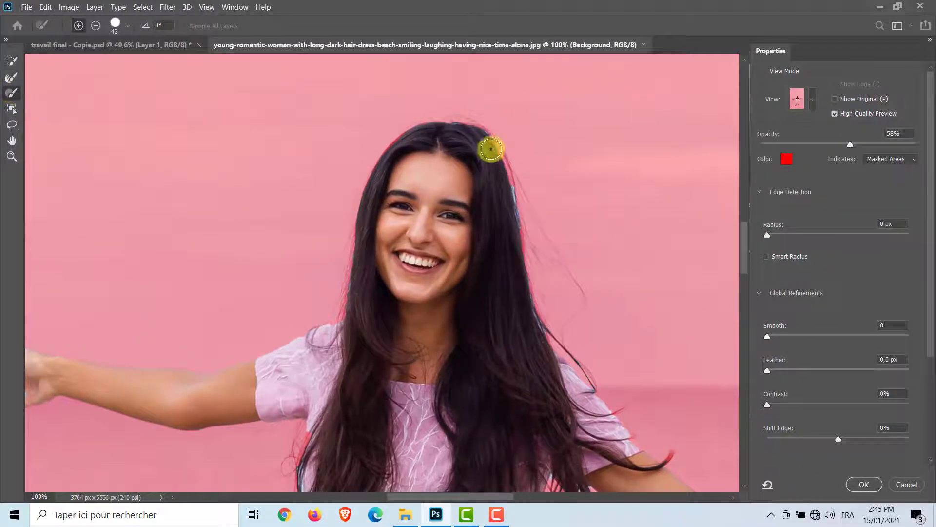
mouse_move(491, 146)
mouse_down()
mouse_move(508, 185)
mouse_move(520, 286)
mouse_up()
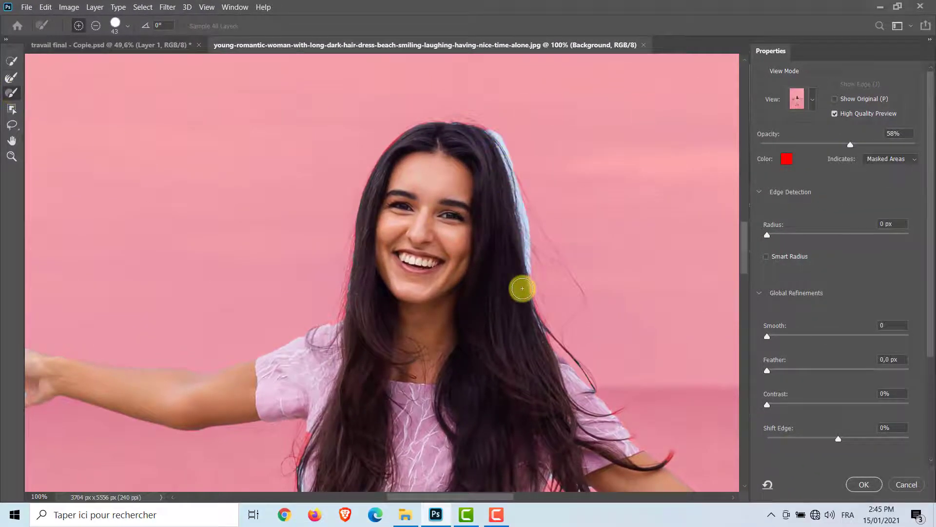
click(127, 27)
drag(67, 59, 79, 61)
click(126, 27)
mouse_move(489, 127)
mouse_down()
mouse_move(511, 159)
mouse_move(553, 322)
mouse_up()
Step: Paint in the hair edge on the left side of the head and refine it together with the crown
click(16, 92)
mouse_move(394, 141)
mouse_down()
mouse_move(480, 132)
mouse_move(356, 259)
mouse_move(336, 334)
mouse_up()
key(r)
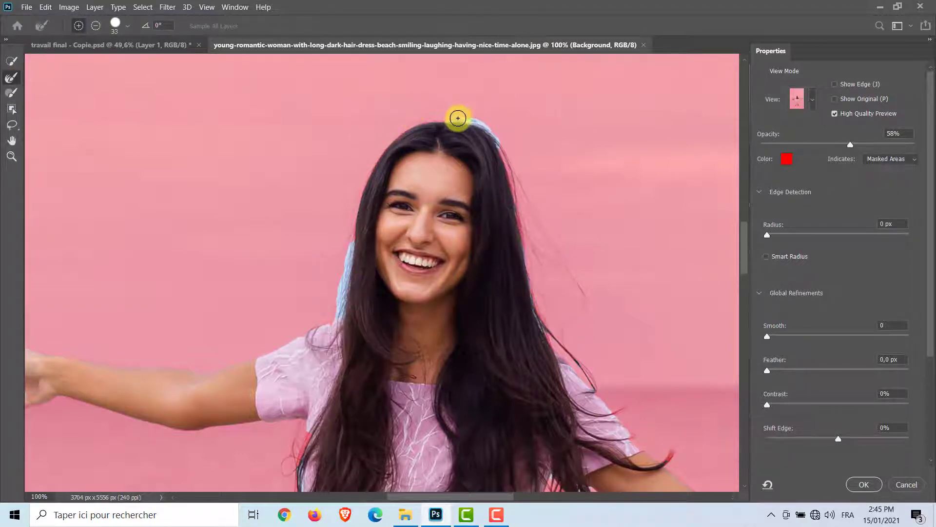
drag(456, 117, 515, 154)
drag(346, 243, 334, 313)
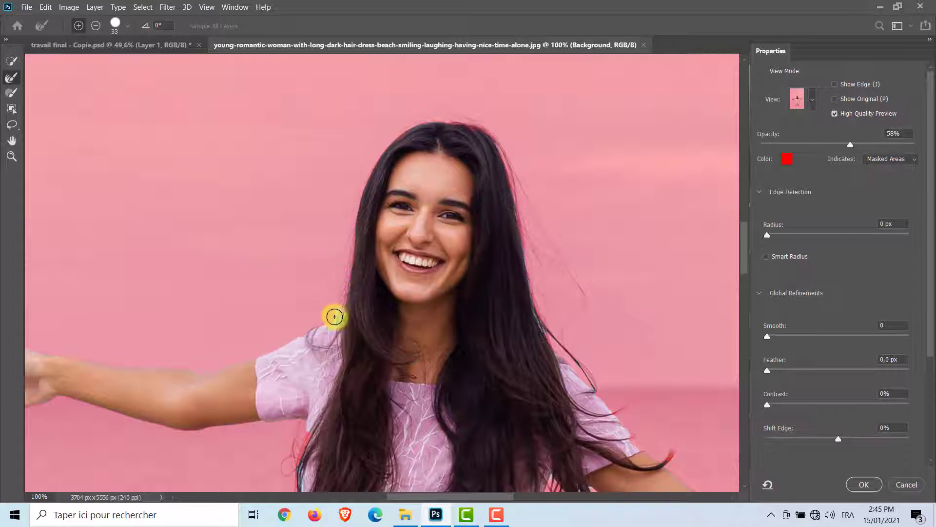
Step: Refine the gaps between the fingers of the left-hand hand with the Refine Edge Brush at size 17
drag(418, 496, 360, 496)
click(127, 26)
drag(70, 62, 67, 62)
click(288, 379)
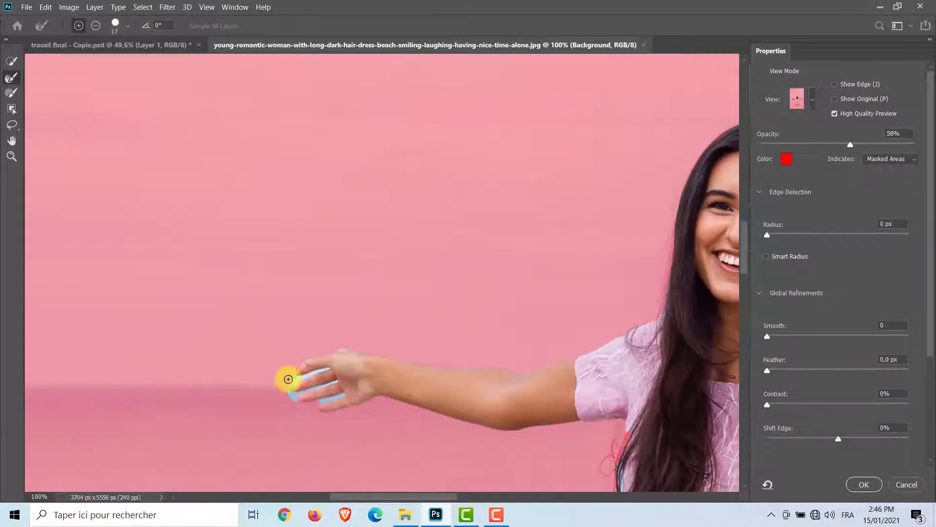
mouse_move(326, 369)
mouse_down()
mouse_move(282, 385)
mouse_move(300, 394)
mouse_move(332, 383)
mouse_move(322, 400)
mouse_up()
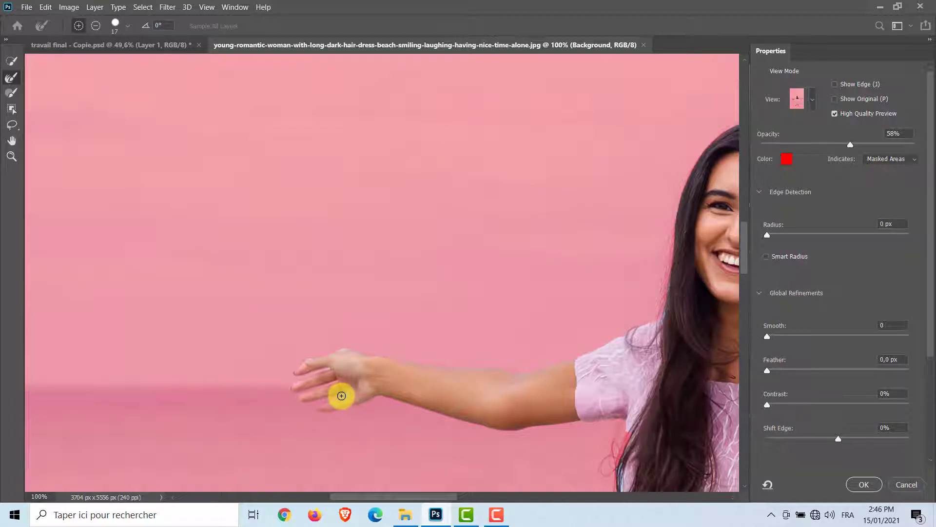
Step: Output the refined mask of the woman as a selection and finish the Select and Mask refinement
click(11, 156)
click(365, 25)
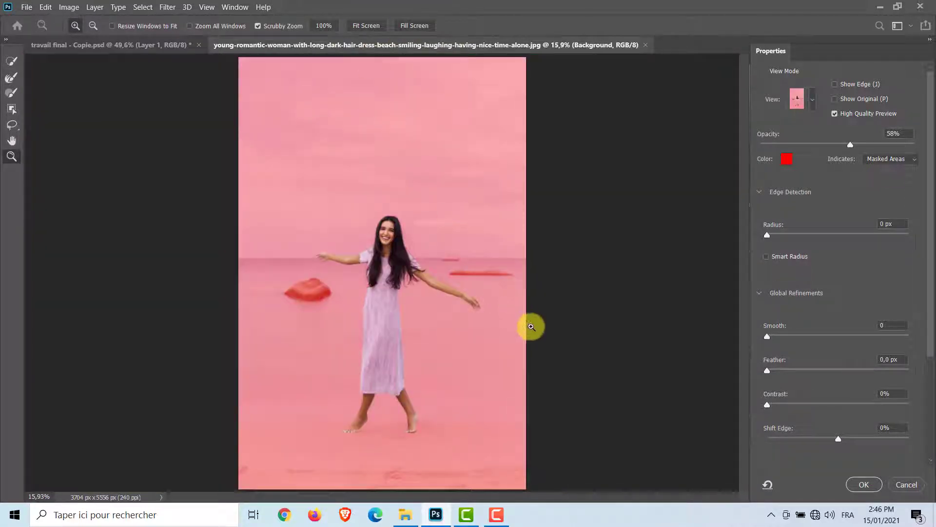
scroll(817, 408, down, 5)
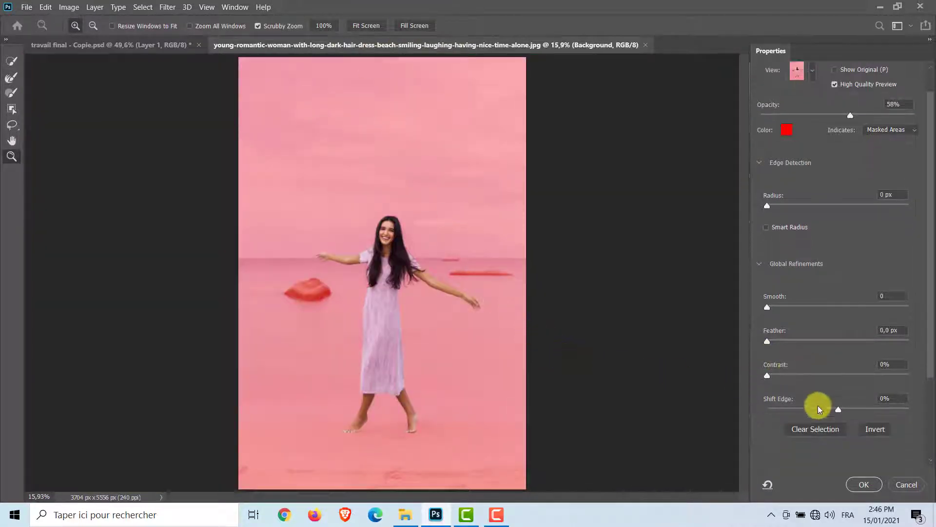
click(898, 427)
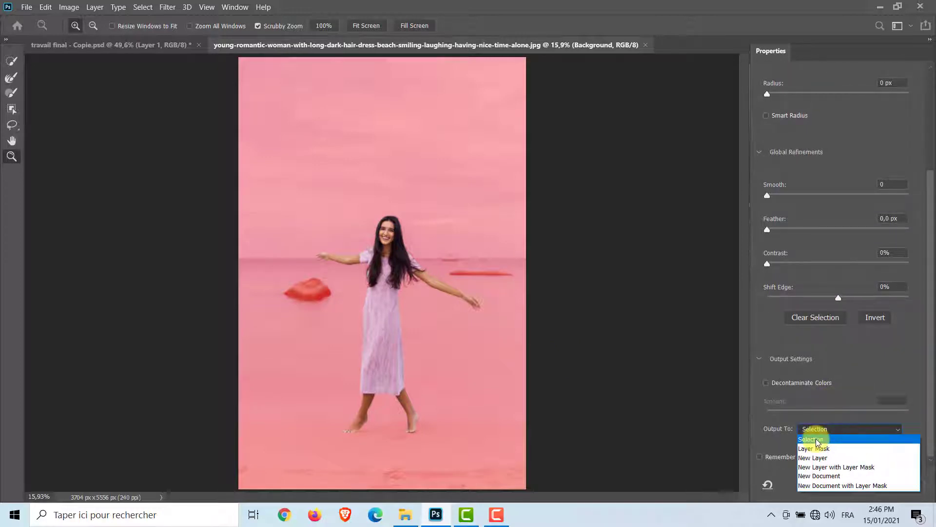
click(818, 440)
click(861, 484)
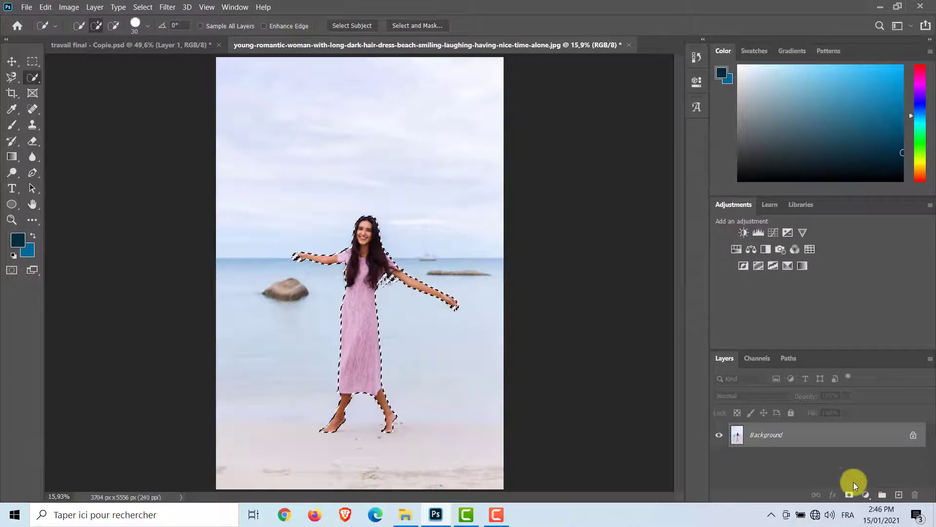
Step: Move the selected woman from the beach photo into the travail final - Copie.psd composite as a new layer
click(12, 61)
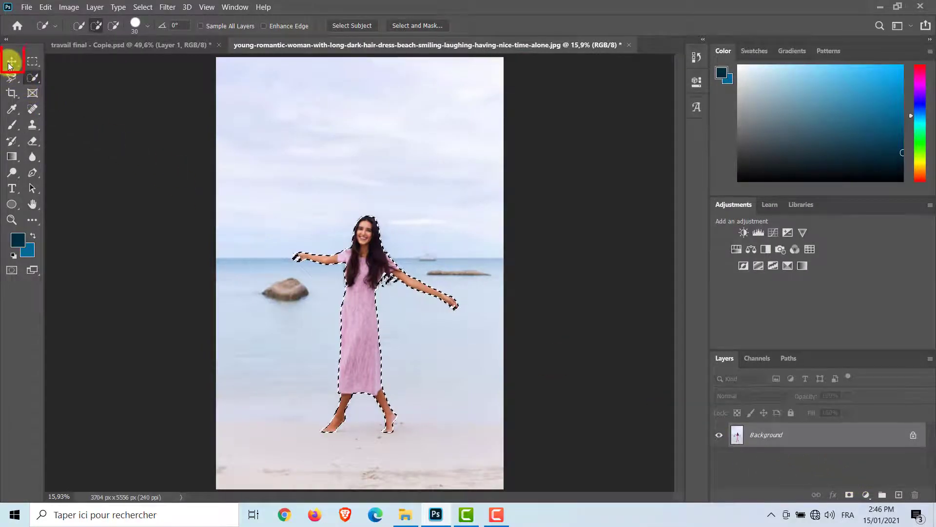
drag(347, 330, 525, 439)
drag(338, 196, 416, 348)
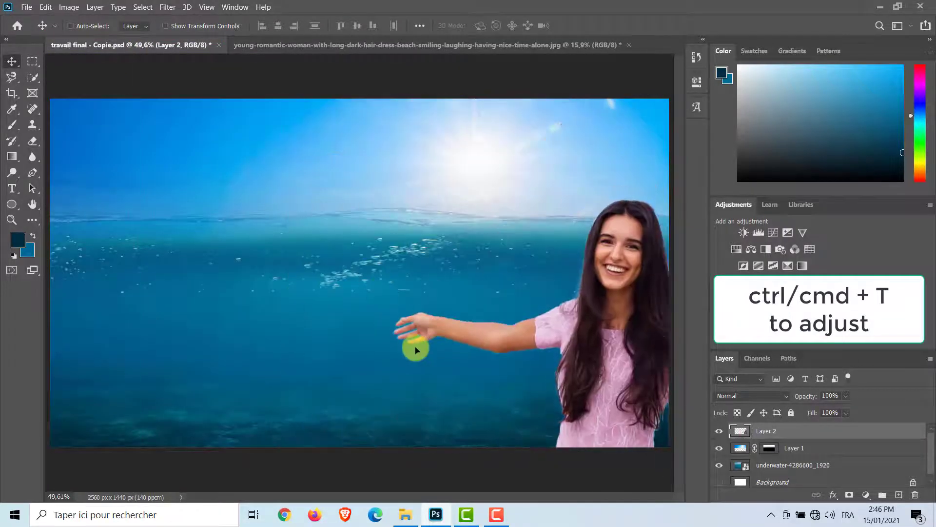
Step: Scale the woman's layer to about 44.47% and place her upright across the waterline, left of the sun
key(ctrl+t)
drag(390, 193, 483, 316)
drag(548, 373, 255, 192)
drag(190, 135, 334, 326)
drag(457, 390, 334, 173)
drag(213, 110, 308, 238)
drag(404, 347, 337, 251)
drag(437, 142, 457, 114)
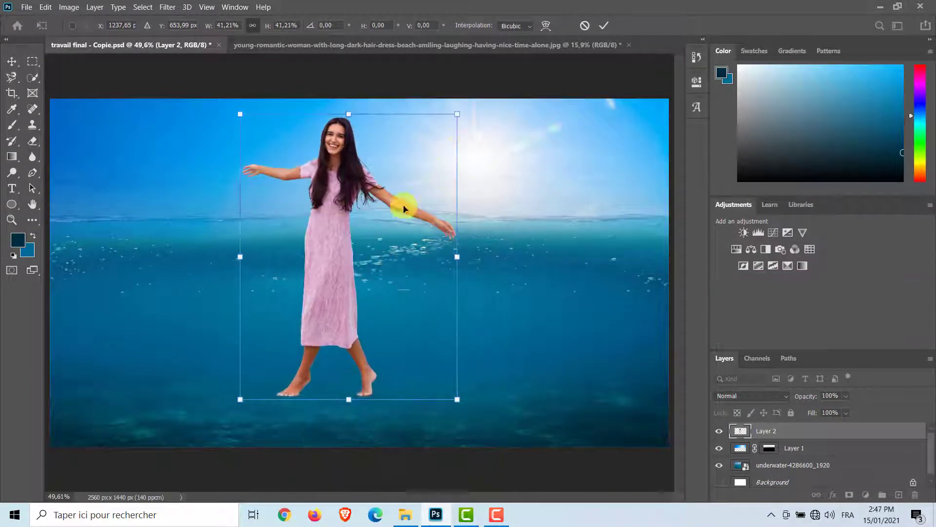
drag(340, 251, 326, 280)
drag(439, 142, 460, 119)
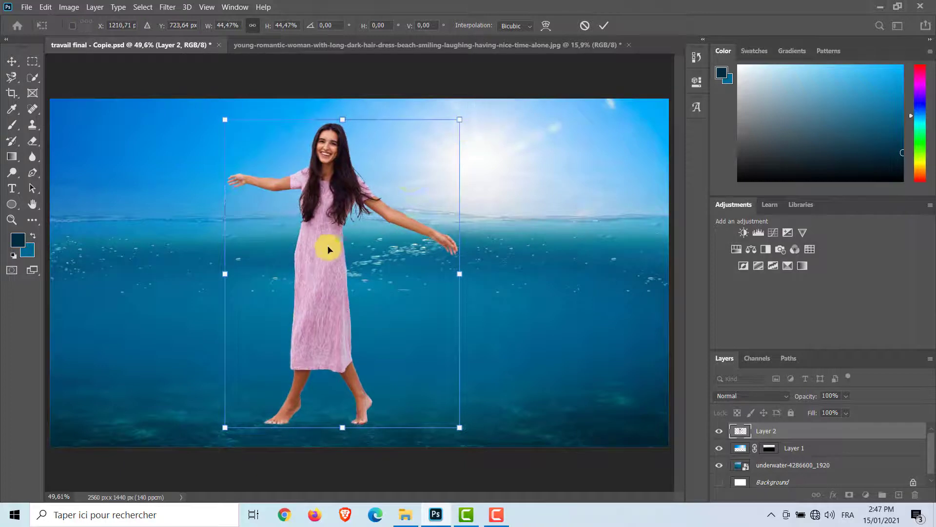
drag(328, 250, 306, 254)
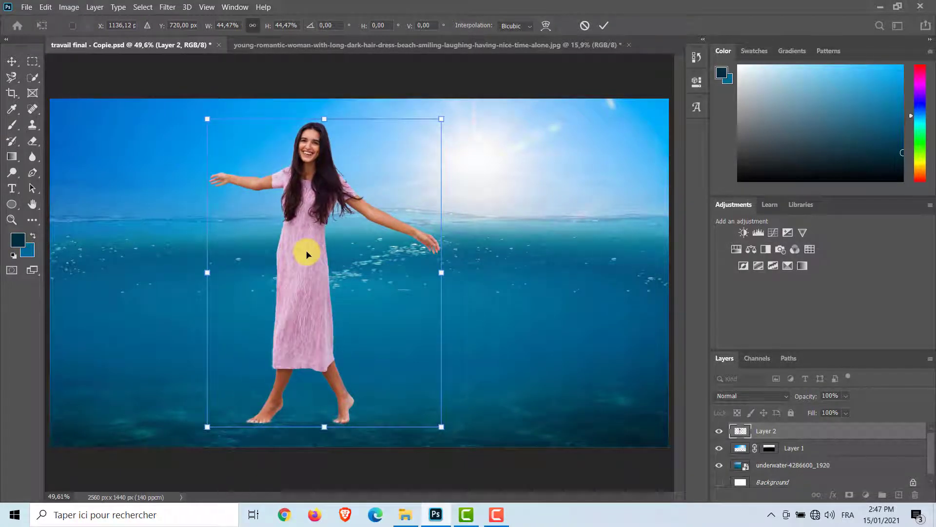
click(604, 25)
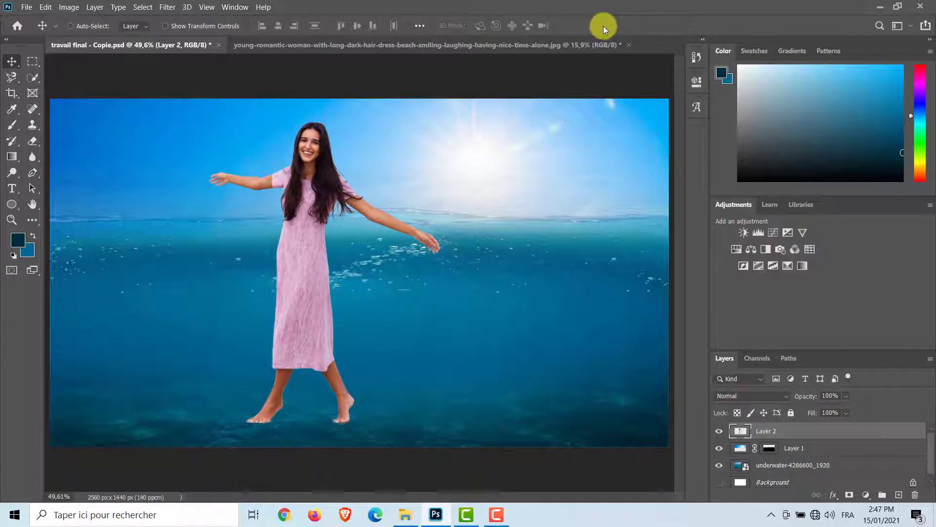
Step: Sample the blue of the water with the Eyedropper Tool as the foreground color
click(19, 107)
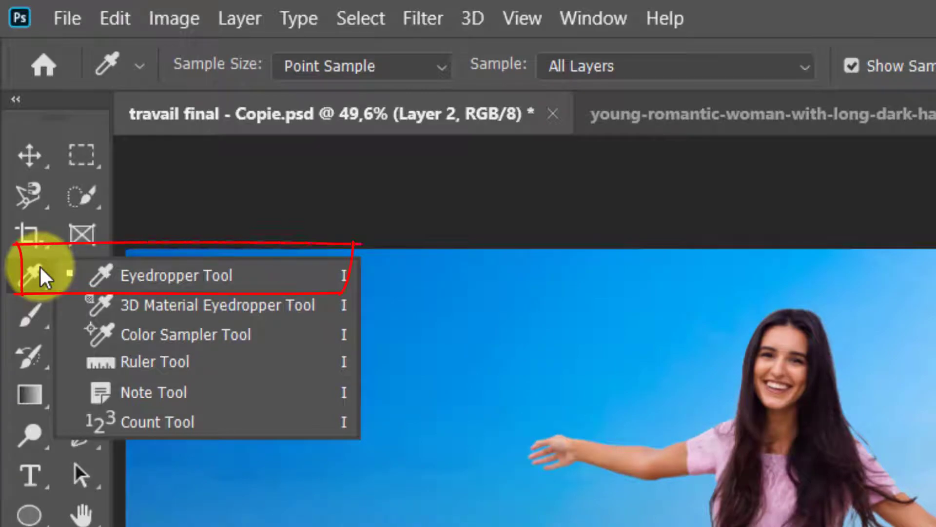
click(64, 275)
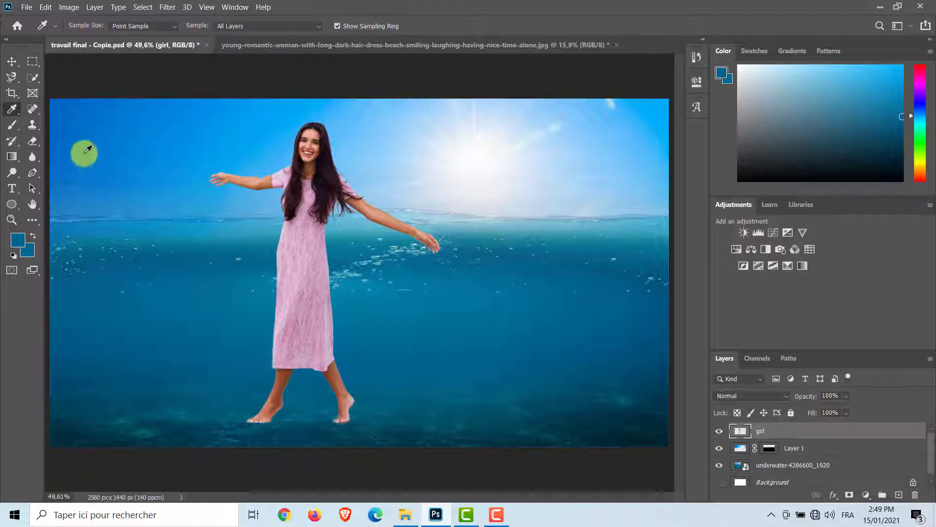
Step: Select the whole woman with the Quick Selection Tool at size 30 and add the selection as a layer mask on the girl layer
click(34, 77)
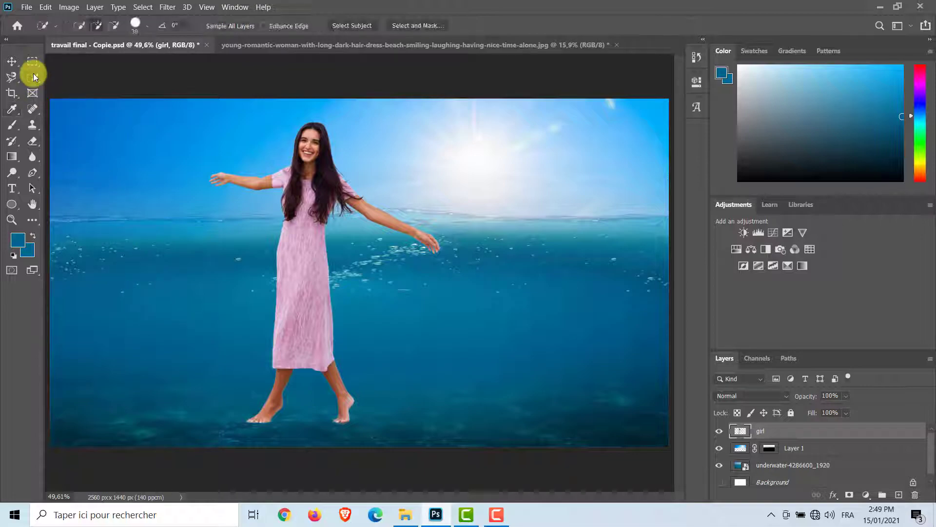
right_click(33, 76)
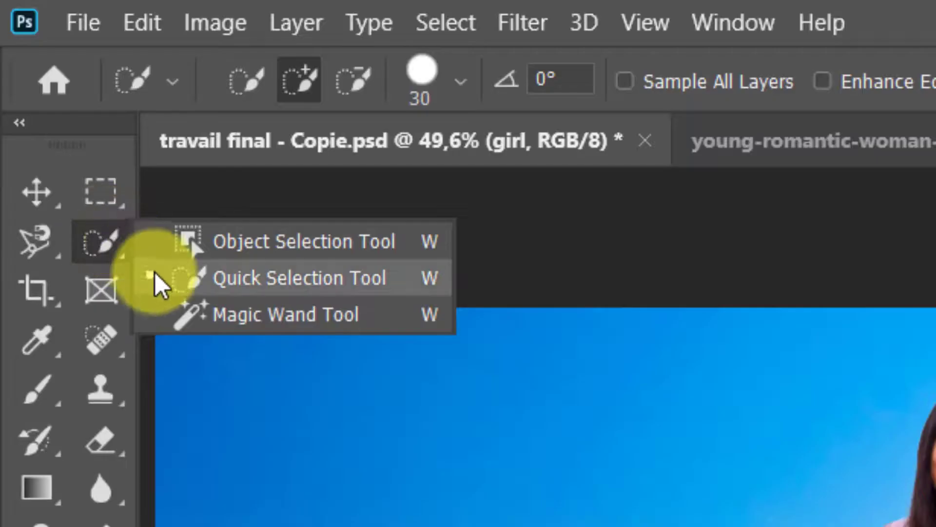
click(50, 91)
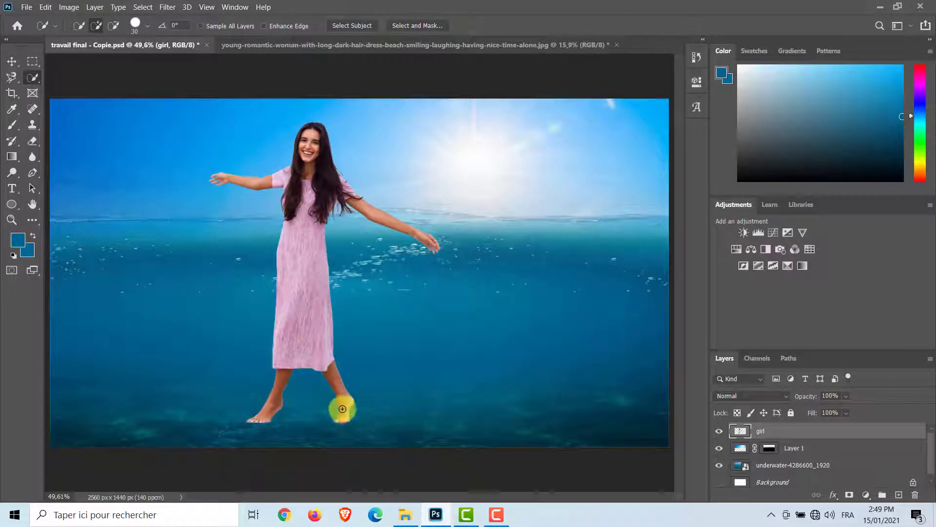
mouse_move(343, 421)
mouse_down()
mouse_move(339, 372)
mouse_move(312, 328)
mouse_move(312, 207)
mouse_move(316, 195)
mouse_move(341, 196)
mouse_move(406, 223)
mouse_move(302, 185)
mouse_move(234, 180)
mouse_up()
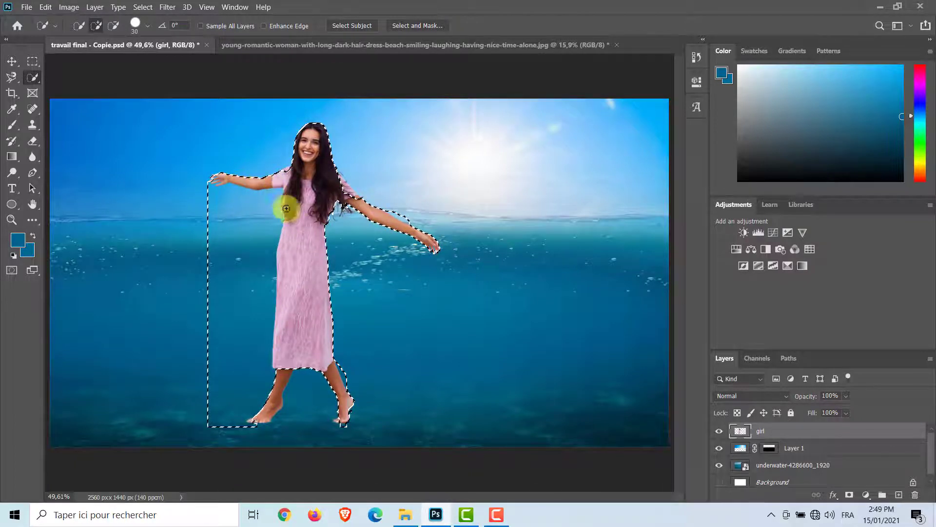
alt+click(267, 402)
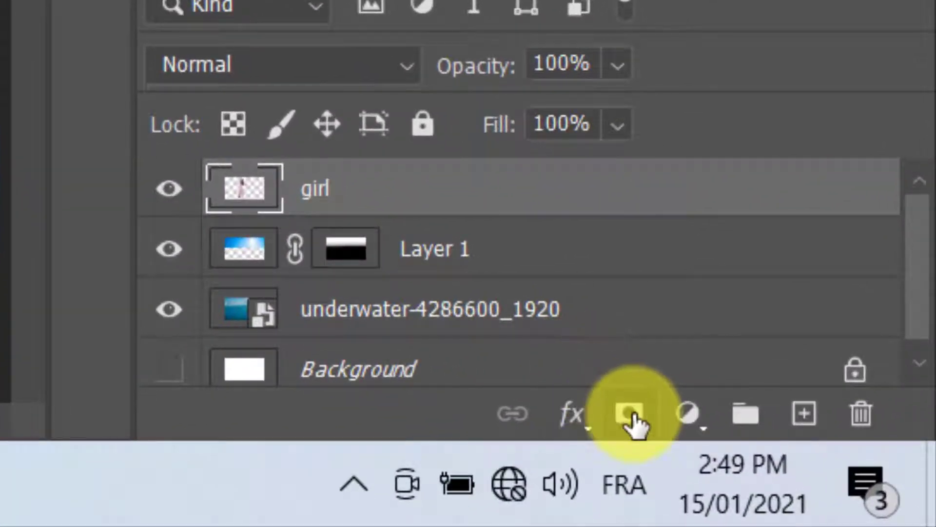
click(661, 426)
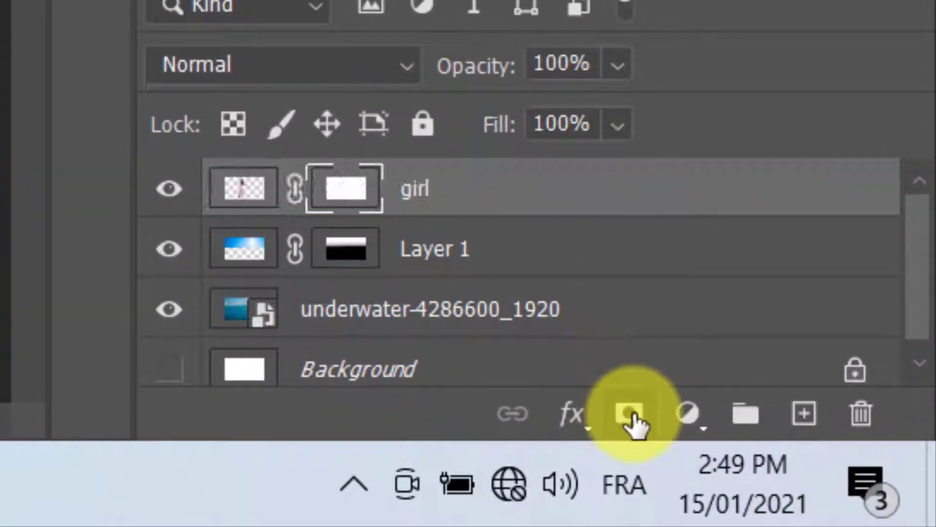
Step: Tint the woman's submerged dress, legs and arm on the girl layer with a soft 177 px water-blue brush at 50% opacity
click(241, 191)
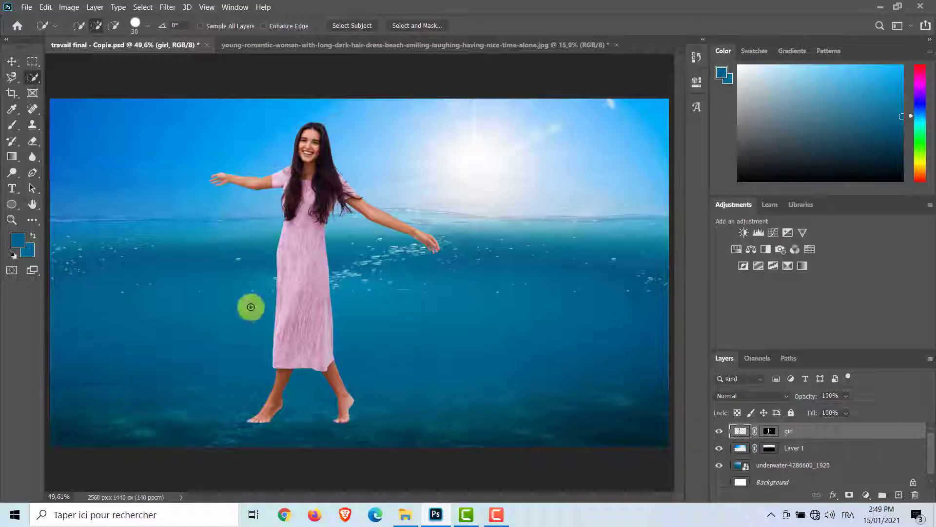
click(12, 126)
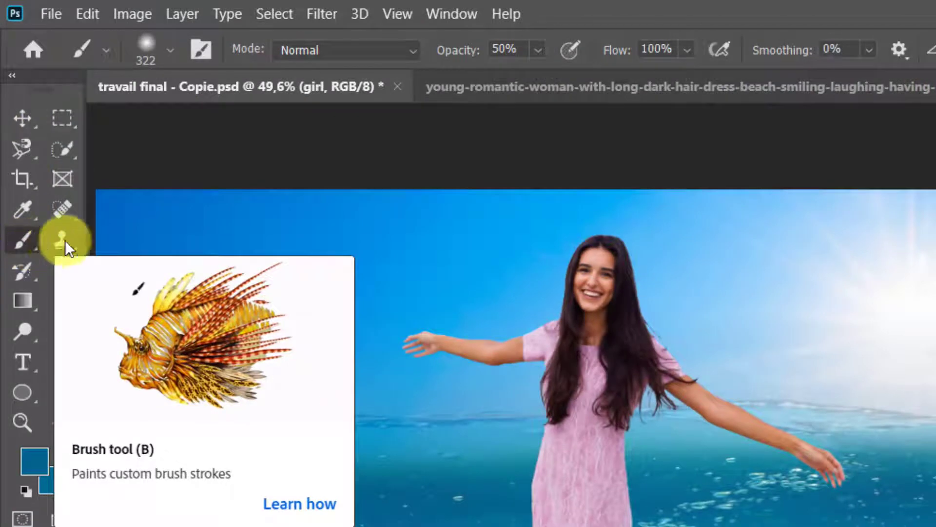
click(168, 223)
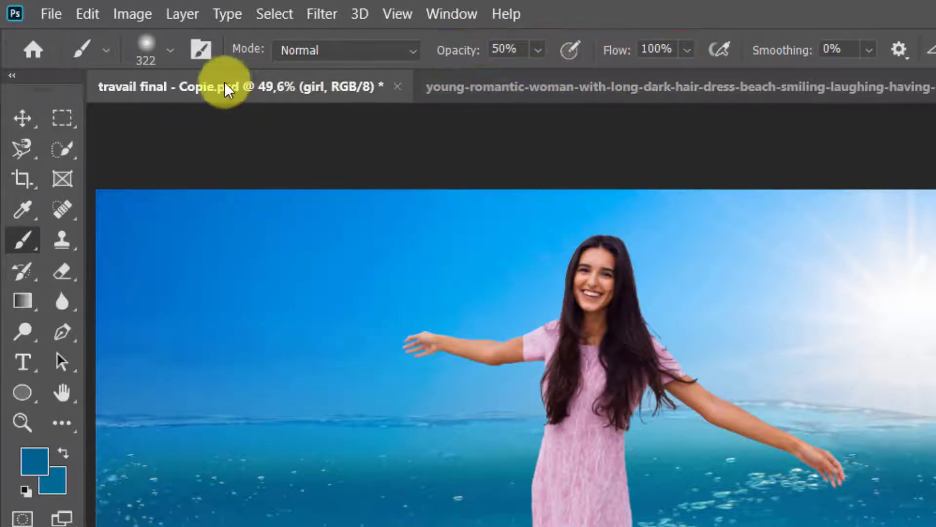
click(171, 49)
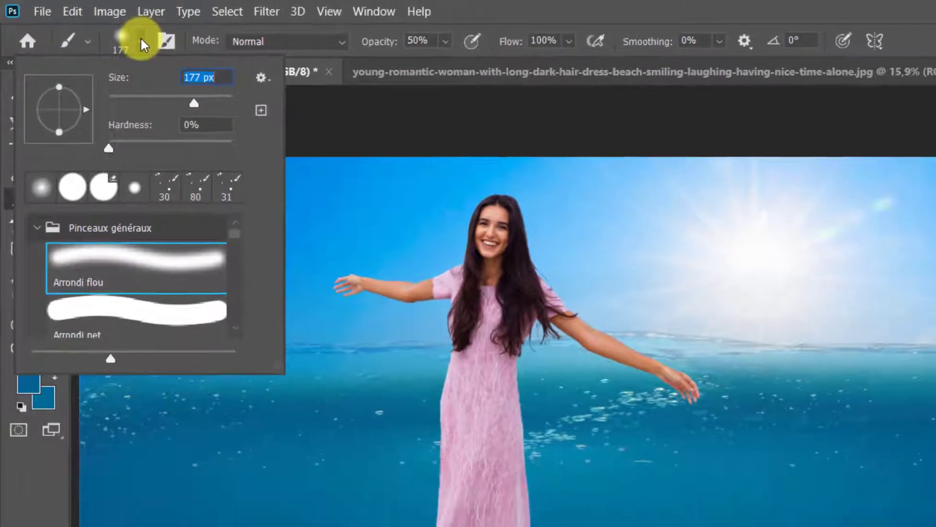
click(152, 45)
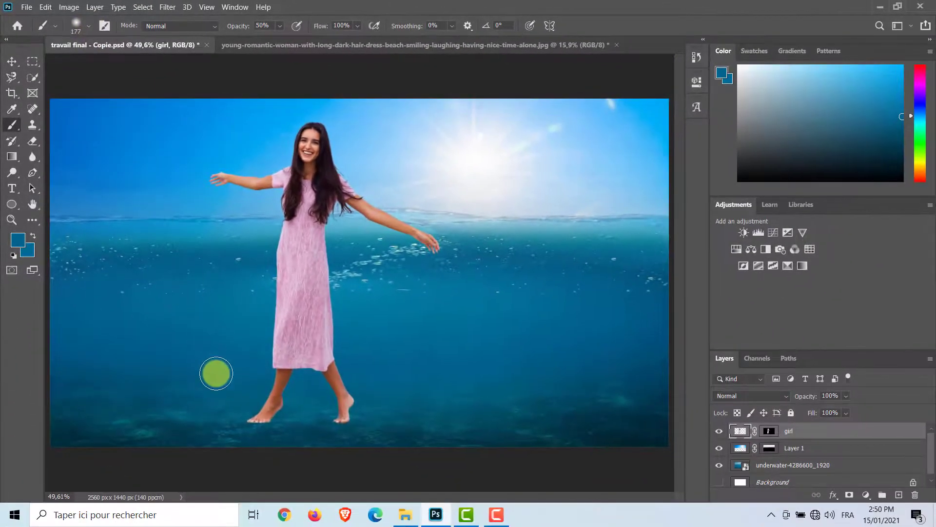
mouse_move(216, 374)
mouse_down()
mouse_move(263, 419)
mouse_move(287, 376)
mouse_move(329, 375)
mouse_move(350, 417)
mouse_move(354, 361)
mouse_move(269, 351)
mouse_move(344, 336)
mouse_move(325, 321)
mouse_move(269, 317)
mouse_move(286, 300)
mouse_move(334, 291)
mouse_move(268, 275)
mouse_move(333, 258)
mouse_move(278, 246)
mouse_move(279, 236)
mouse_move(393, 228)
mouse_move(438, 242)
mouse_move(470, 329)
mouse_move(508, 364)
mouse_up()
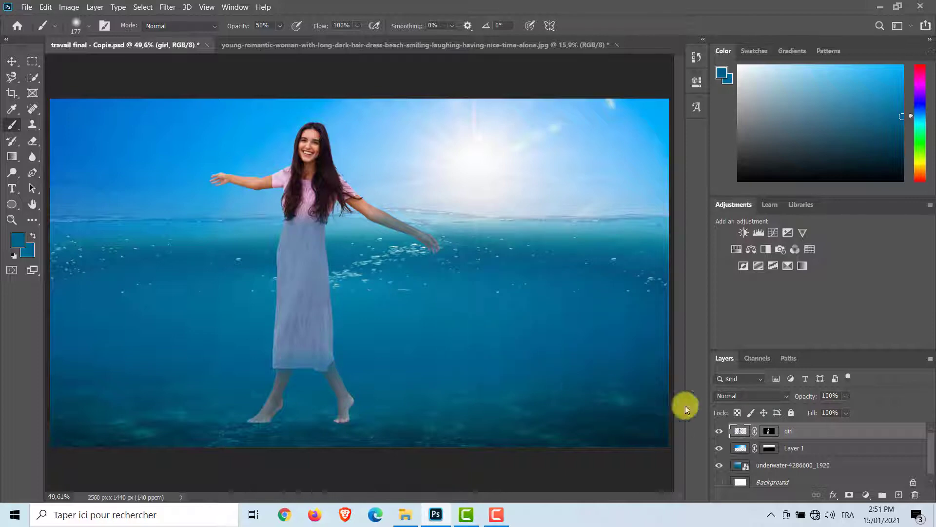
Step: Blend the waist and arm at the waterline on the girl layer's mask with a soft 40 px black brush at 50% opacity
click(770, 431)
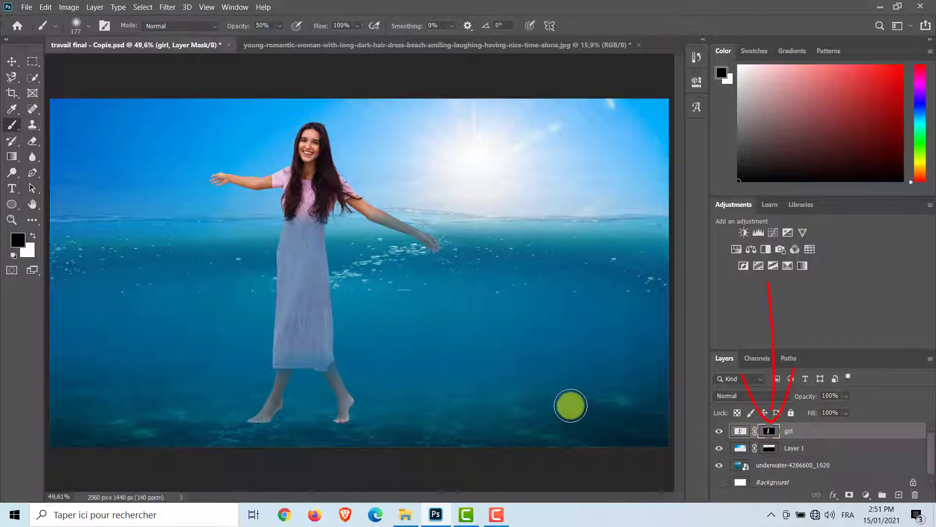
click(88, 26)
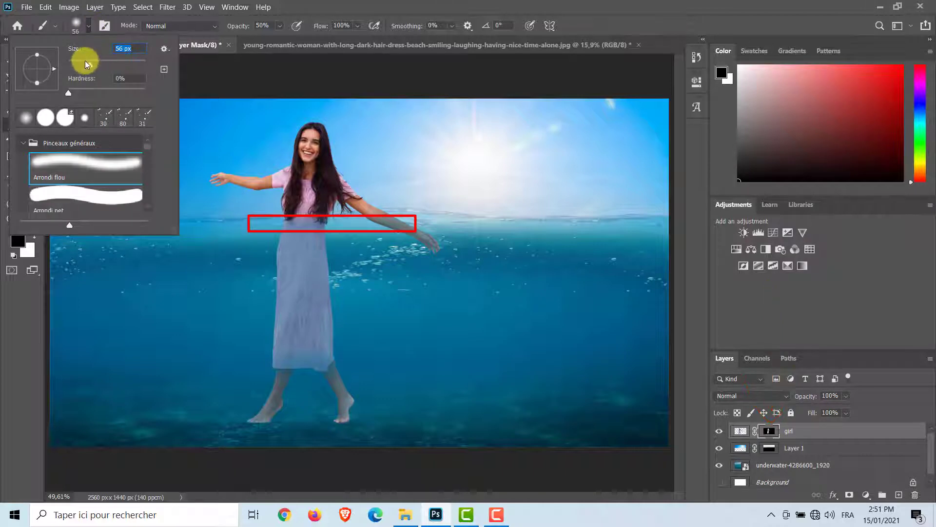
click(84, 26)
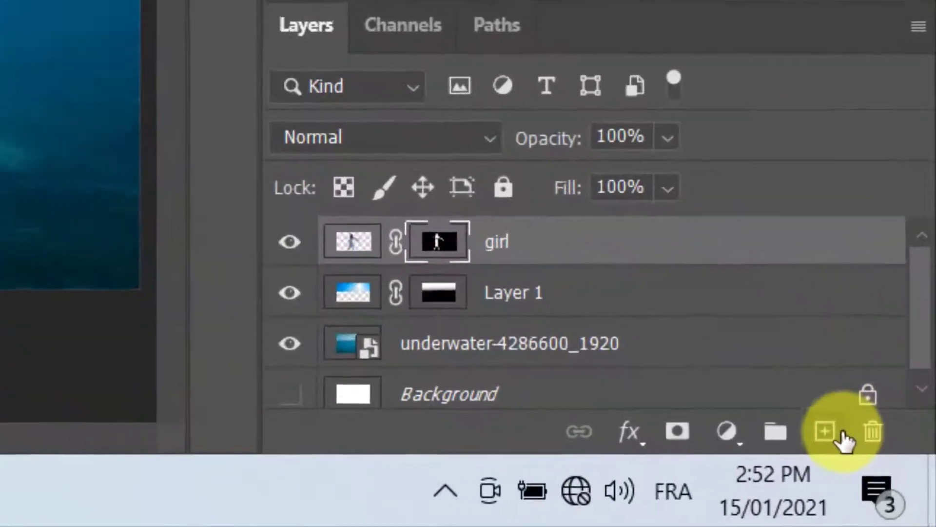
Step: Add a new layer above the girl layer and name it shadow
click(899, 495)
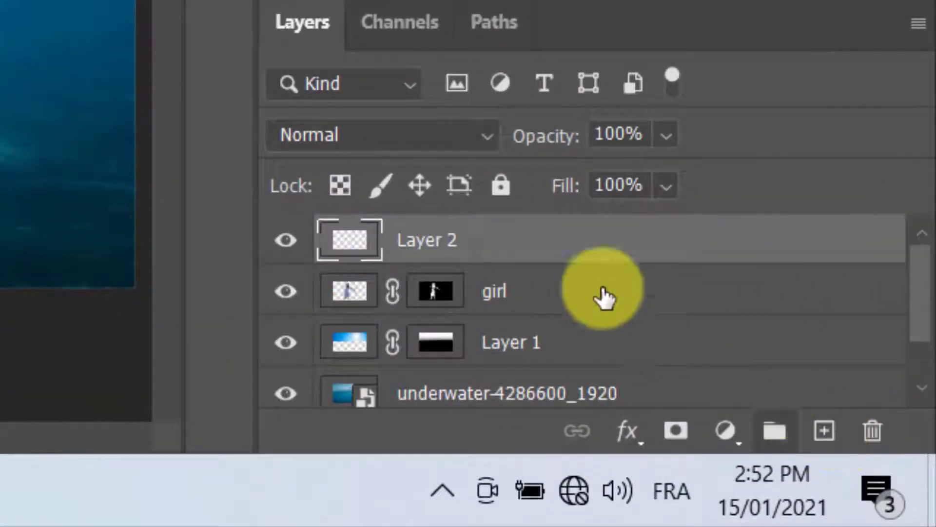
double_click(455, 239)
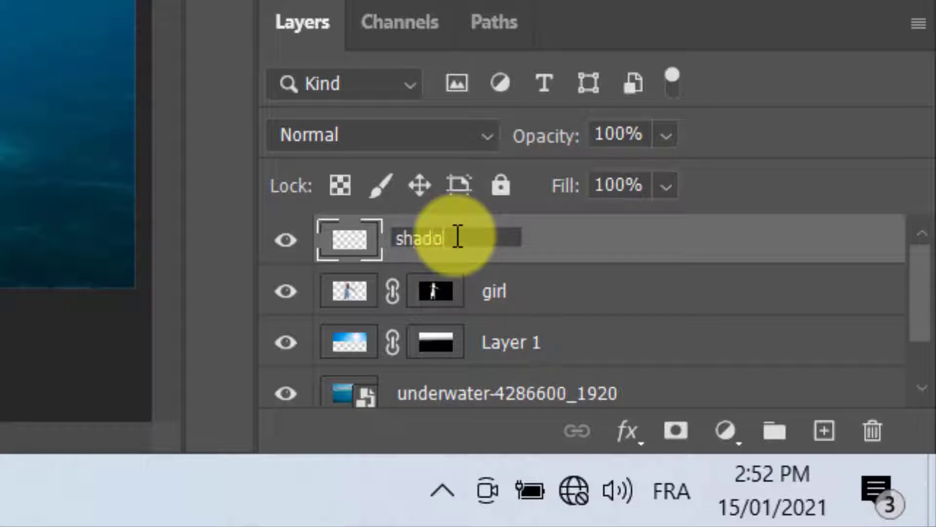
key(Return)
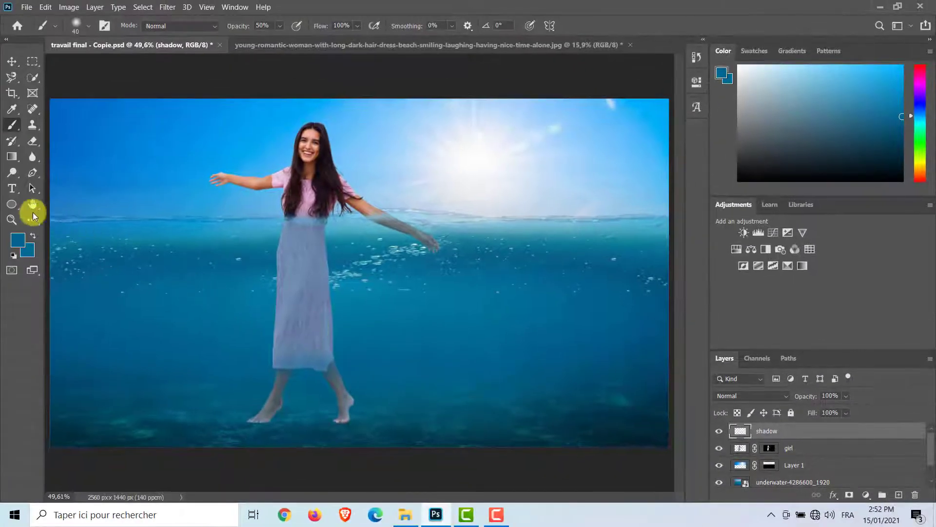
Step: Draw a near-black (#000102) ellipse about 511 × 325 px on the shadow layer at the woman's feet
click(18, 238)
click(699, 255)
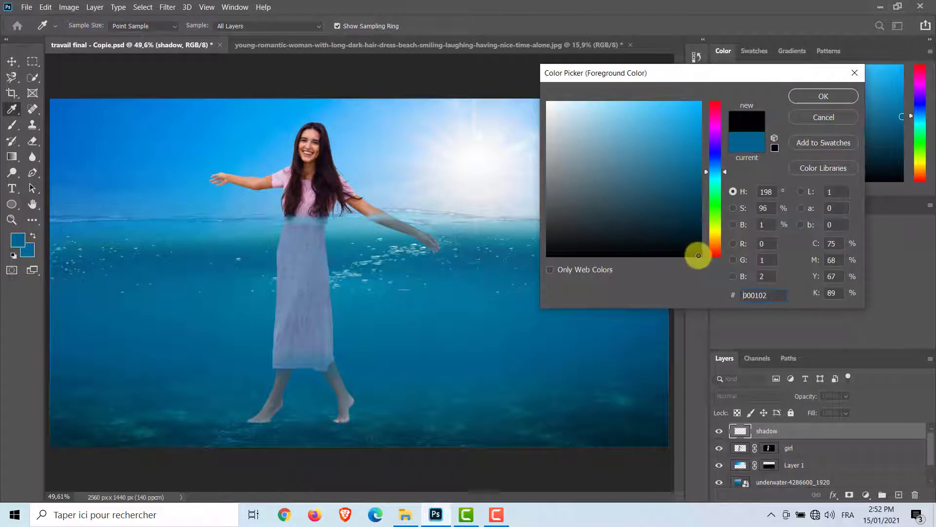
click(797, 96)
key(b)
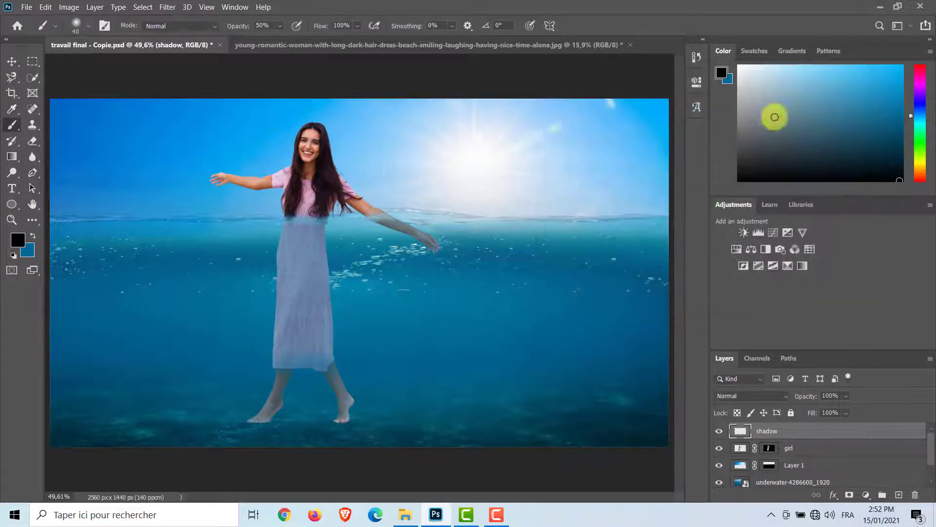
click(15, 206)
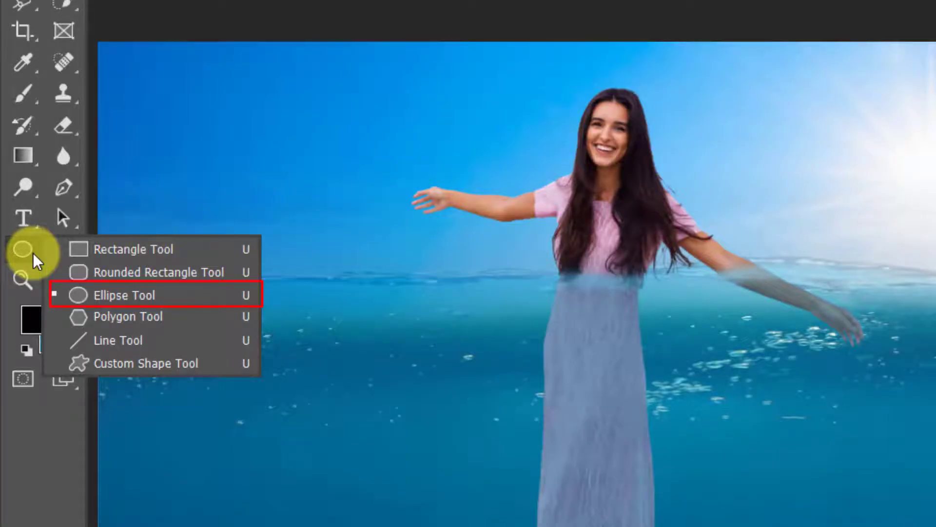
click(72, 293)
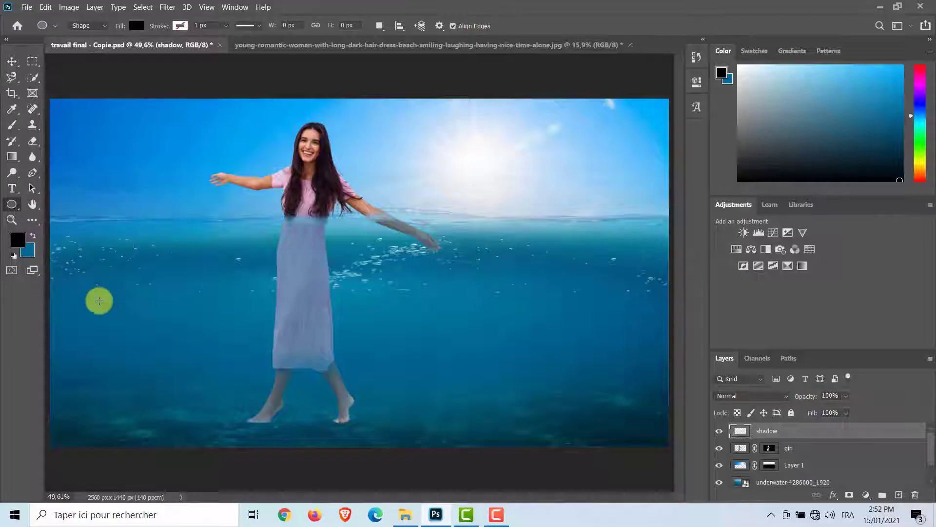
drag(255, 403, 379, 481)
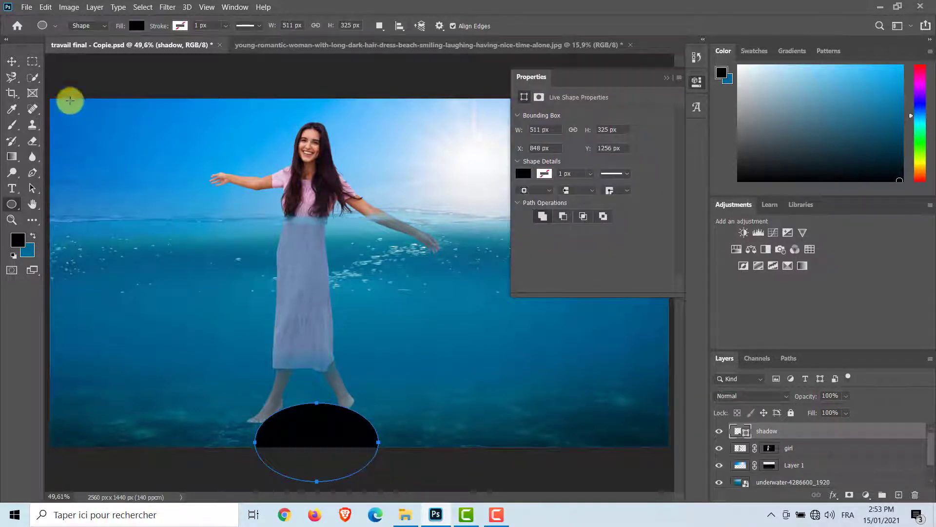
Step: Move the shadow ellipse under the woman's feet and set the shadow layer's opacity to 40%
click(11, 61)
drag(320, 431, 306, 429)
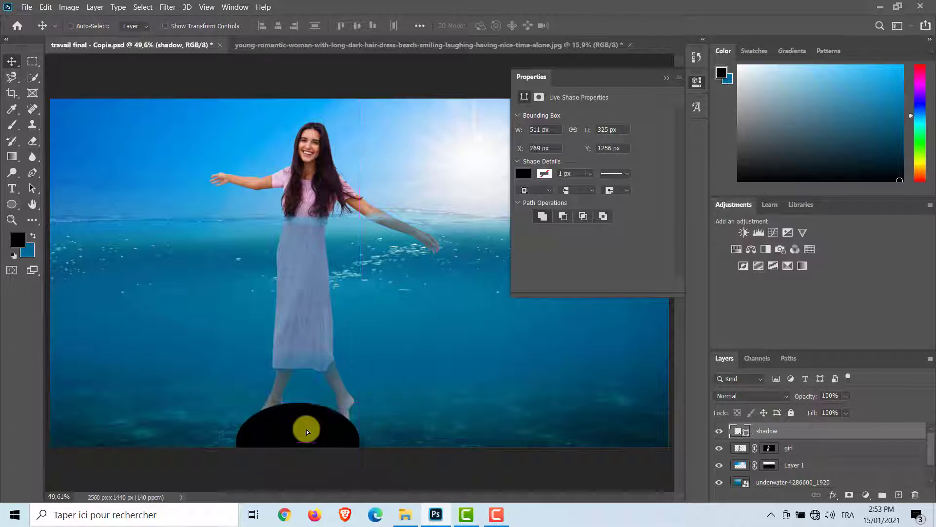
click(662, 77)
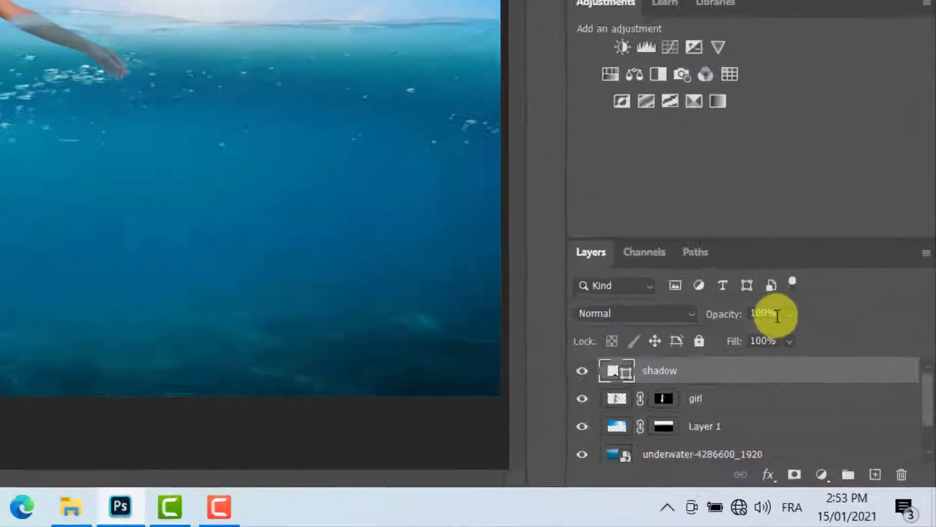
click(830, 395)
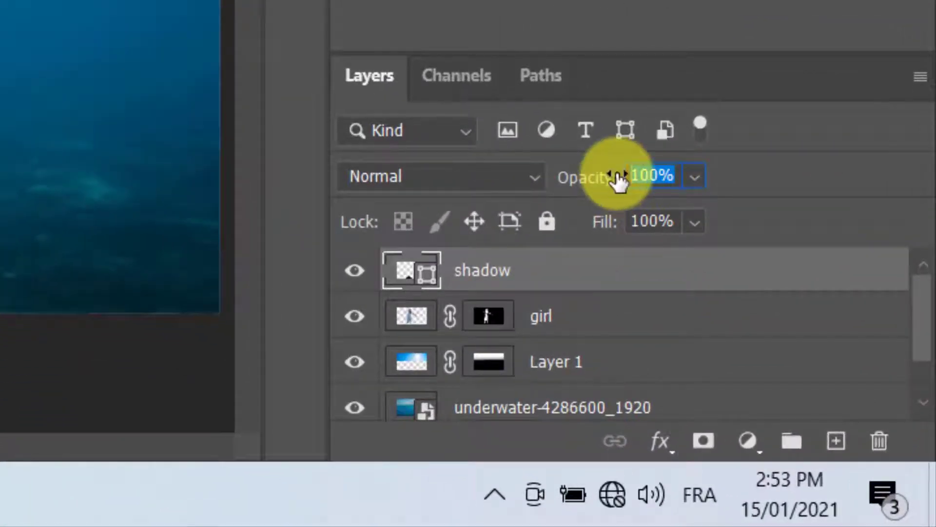
text(40)
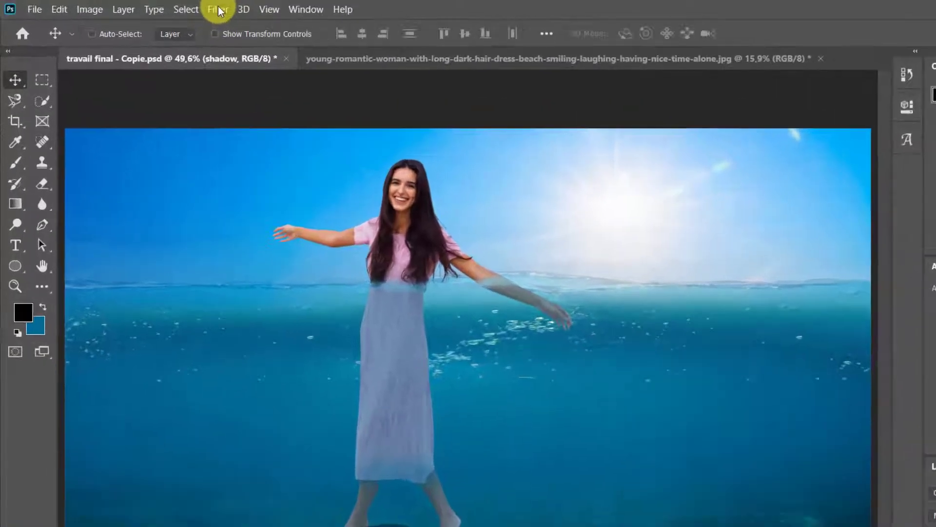
Step: Rasterize the shadow shape and soften it with a Gaussian Blur of 40 pixels radius
click(142, 8)
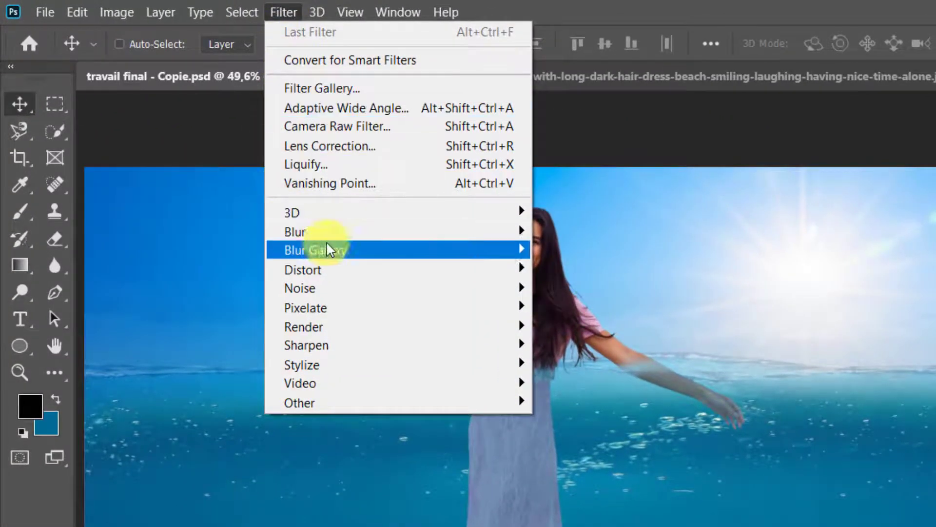
mouse_move(531, 235)
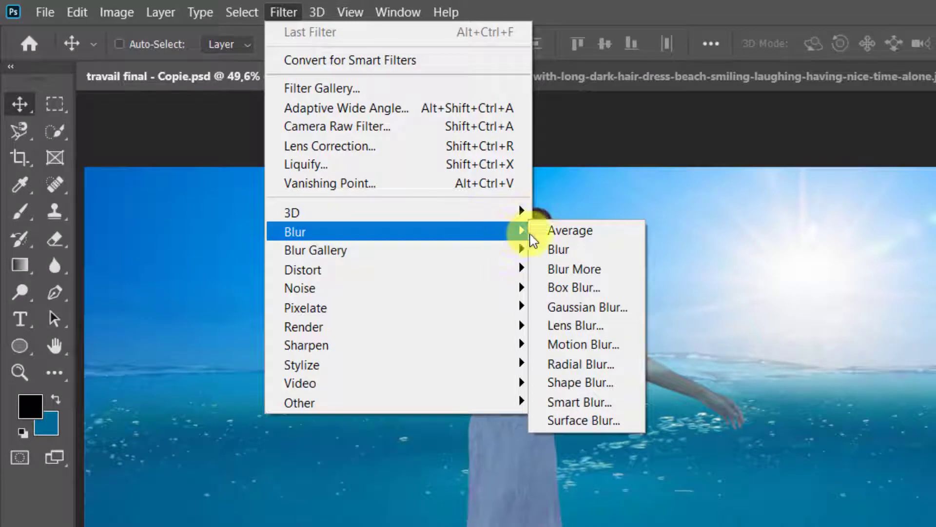
click(605, 306)
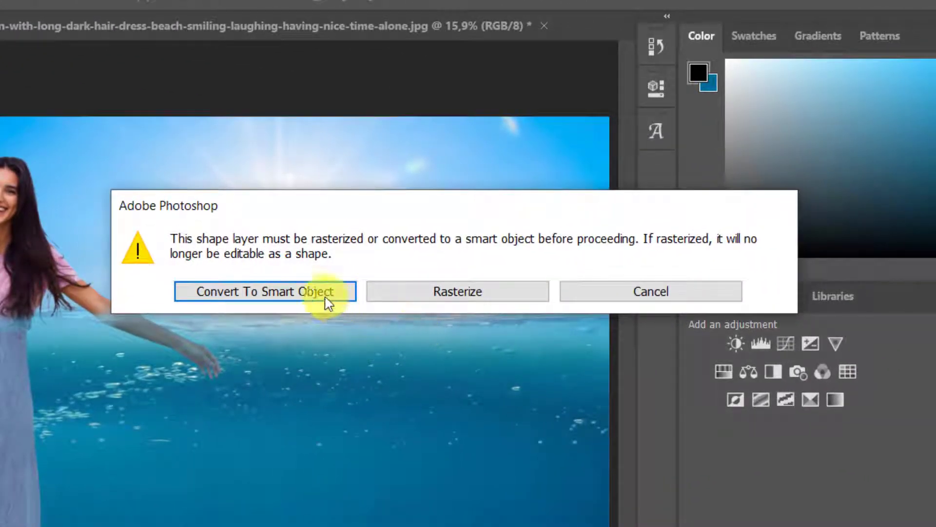
click(433, 294)
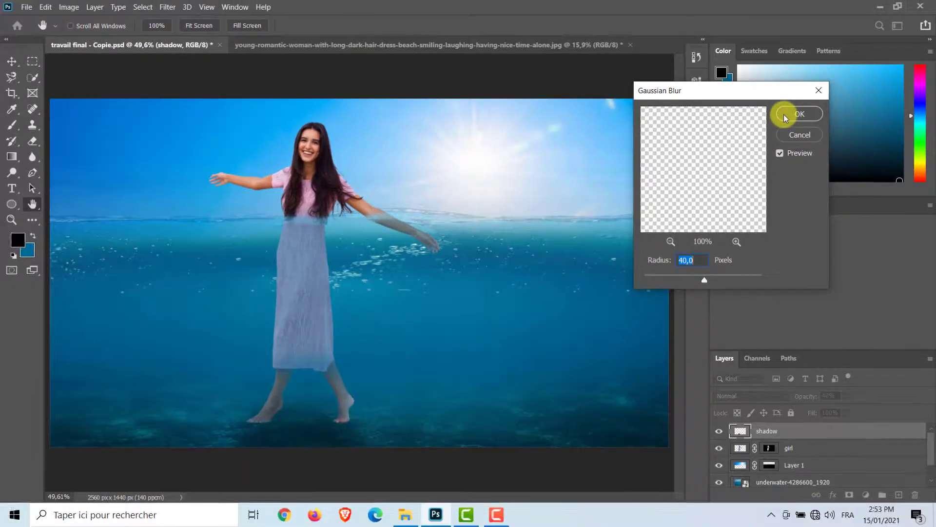
click(791, 125)
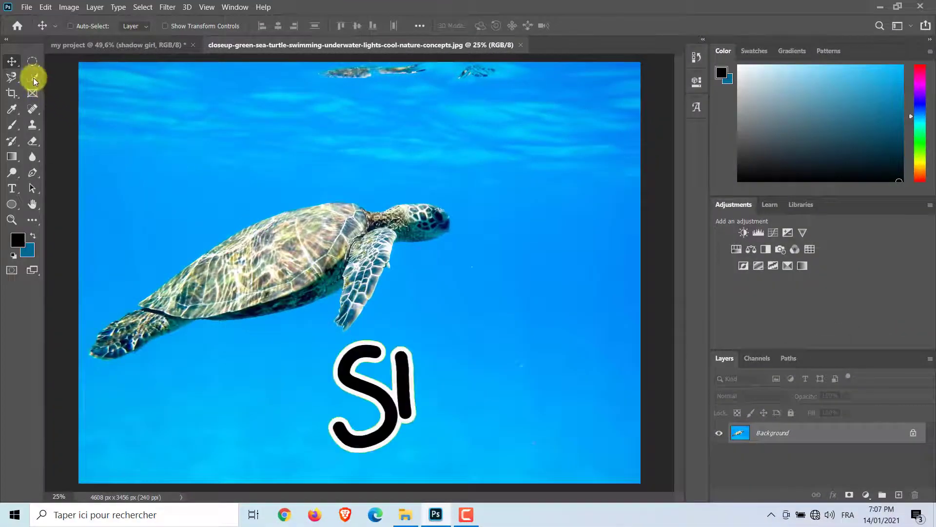
Step: Select the turtle in its photo with the Quick Selection tool, subtracting the water between the belly and front flipper
click(32, 77)
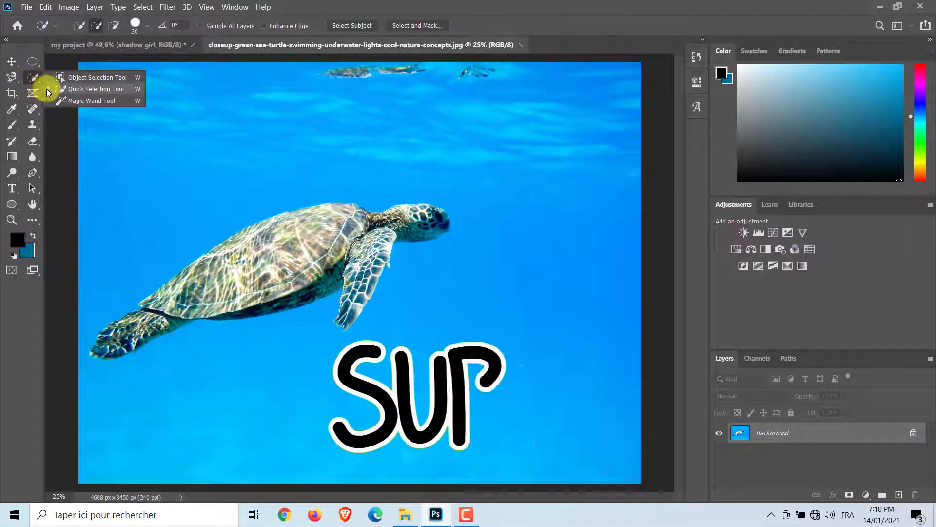
click(97, 91)
click(126, 336)
mouse_move(127, 337)
mouse_down()
mouse_move(269, 245)
mouse_move(224, 245)
mouse_move(360, 221)
mouse_move(454, 222)
mouse_move(386, 236)
mouse_move(381, 274)
mouse_move(344, 327)
mouse_move(354, 239)
mouse_move(279, 296)
mouse_move(189, 317)
mouse_move(114, 350)
mouse_move(104, 338)
mouse_move(216, 269)
mouse_up()
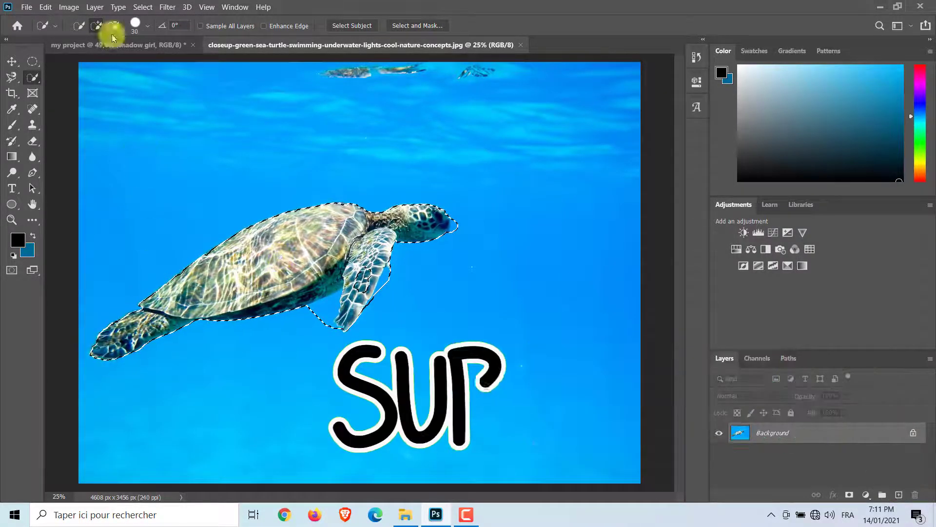
click(113, 27)
mouse_move(320, 311)
mouse_down()
mouse_move(341, 292)
mouse_move(360, 326)
mouse_move(388, 268)
mouse_up()
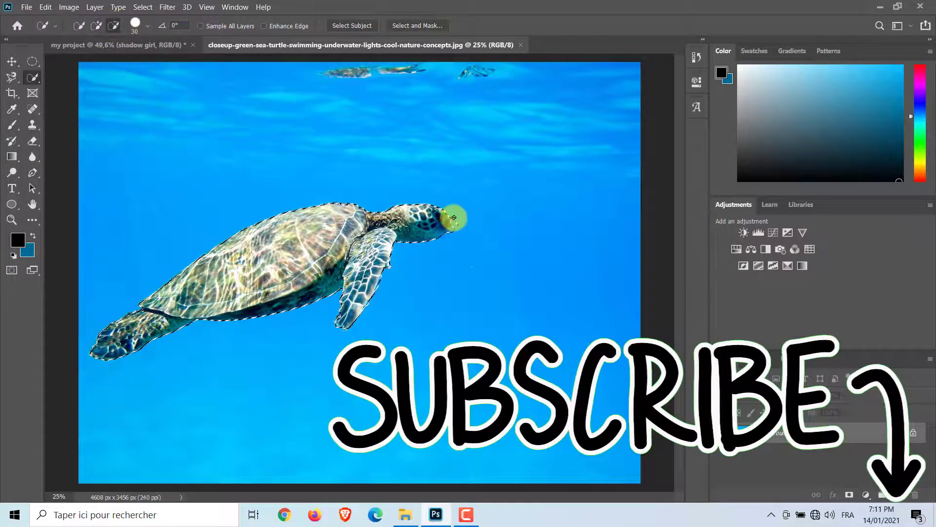
Step: Refine the turtle's outline in Select and Mask with the Refine Edge Brush and output it as a selection
click(403, 25)
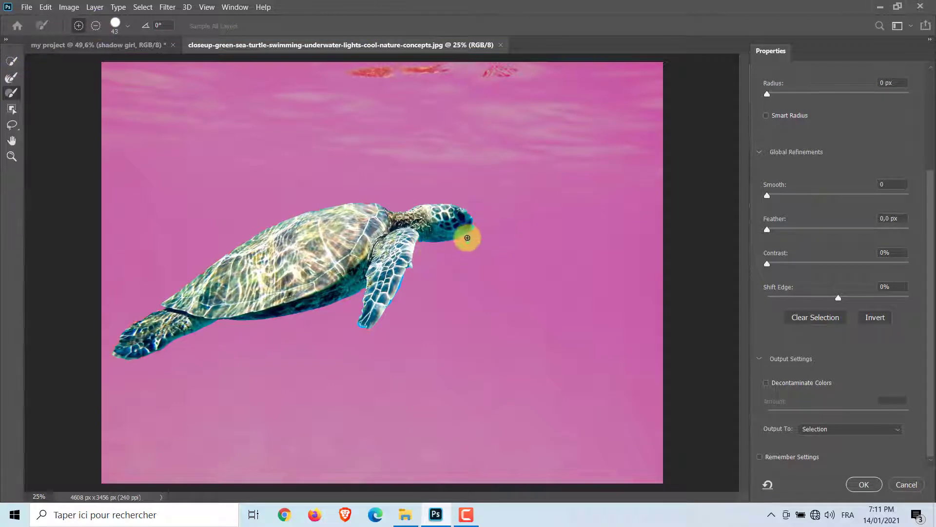
click(12, 77)
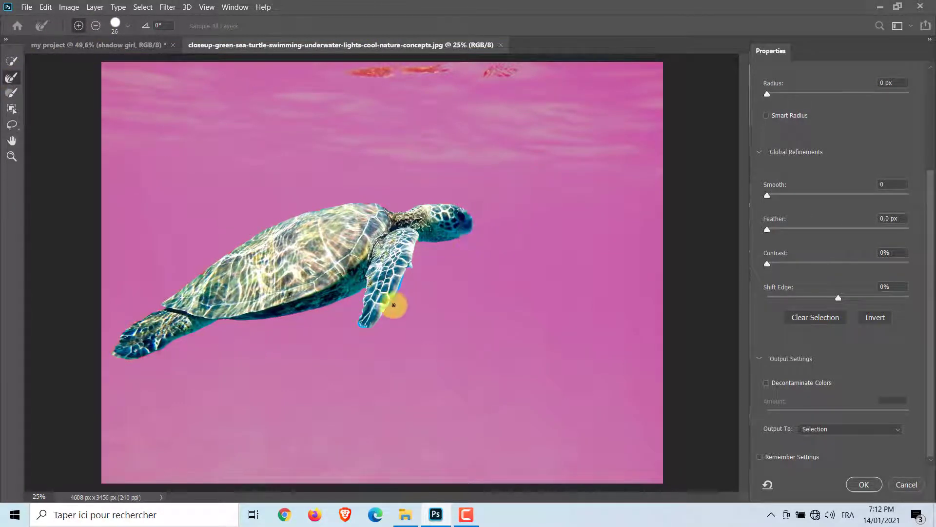
click(12, 93)
click(12, 77)
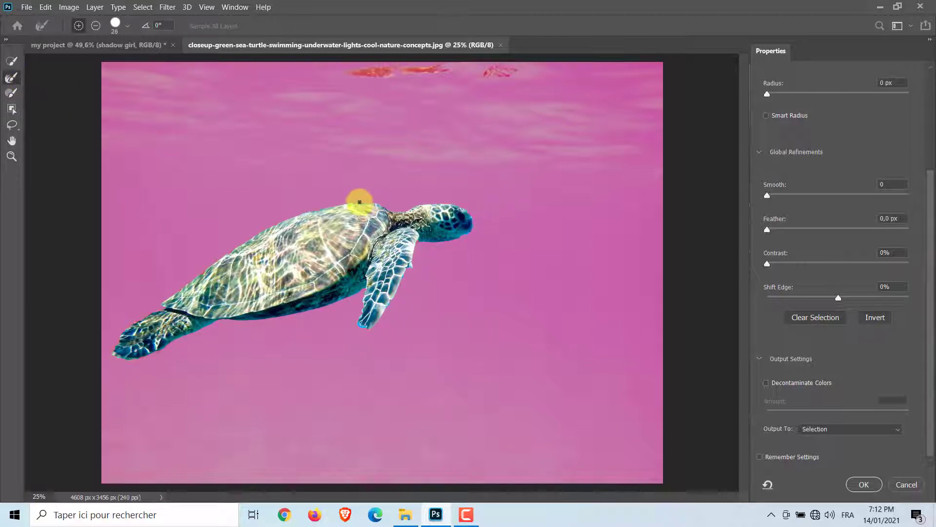
click(864, 484)
Step: Move the cut-out turtle into the my project document, scale it to 28.88% and place it in the water beside the woman
click(12, 61)
drag(228, 208, 457, 303)
key(ctrl+t)
drag(108, 173, 490, 336)
drag(538, 373, 294, 261)
drag(247, 224, 386, 287)
drag(489, 333, 529, 346)
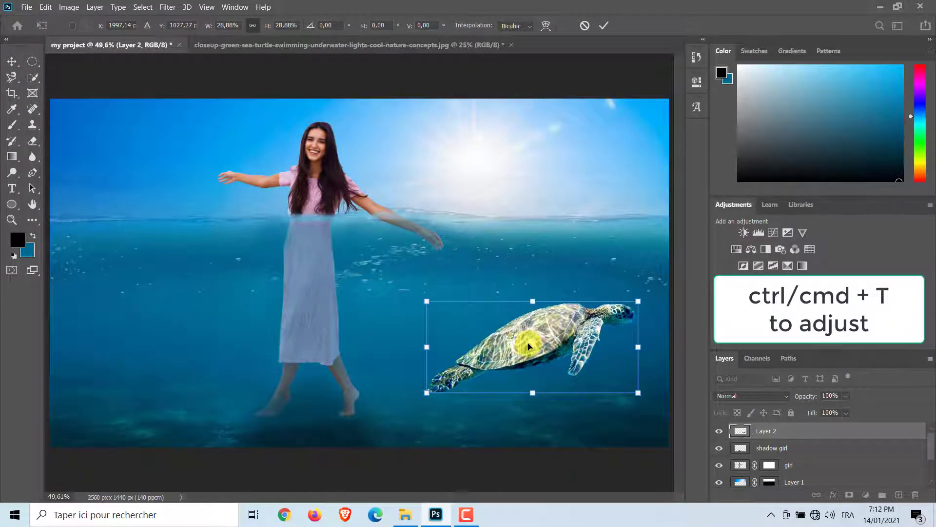
click(604, 25)
Step: Select the turtle on Layer 2, rename the layer totle and add a layer mask from the selection
click(33, 78)
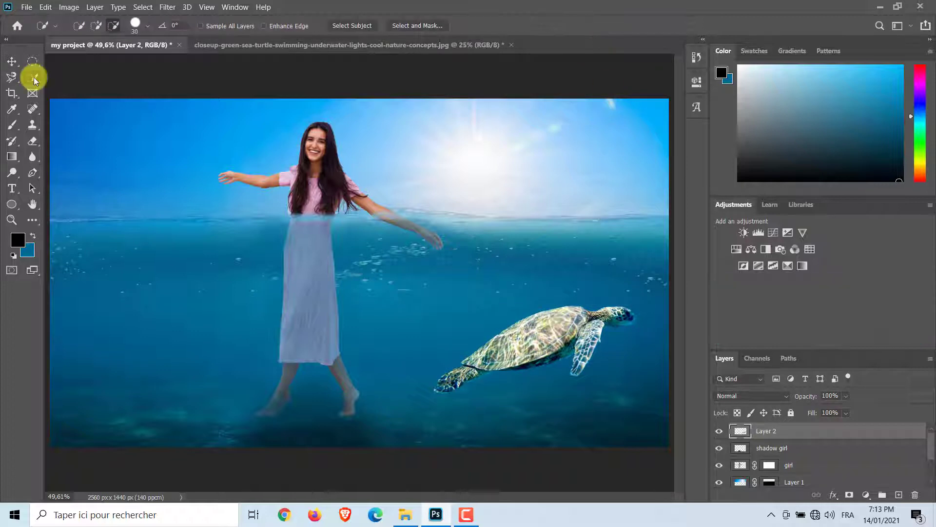
click(96, 26)
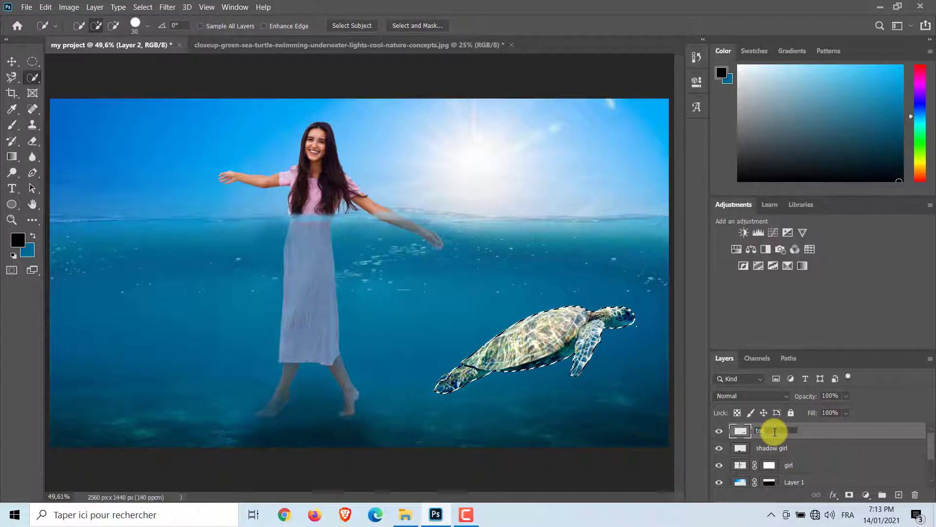
key(Return)
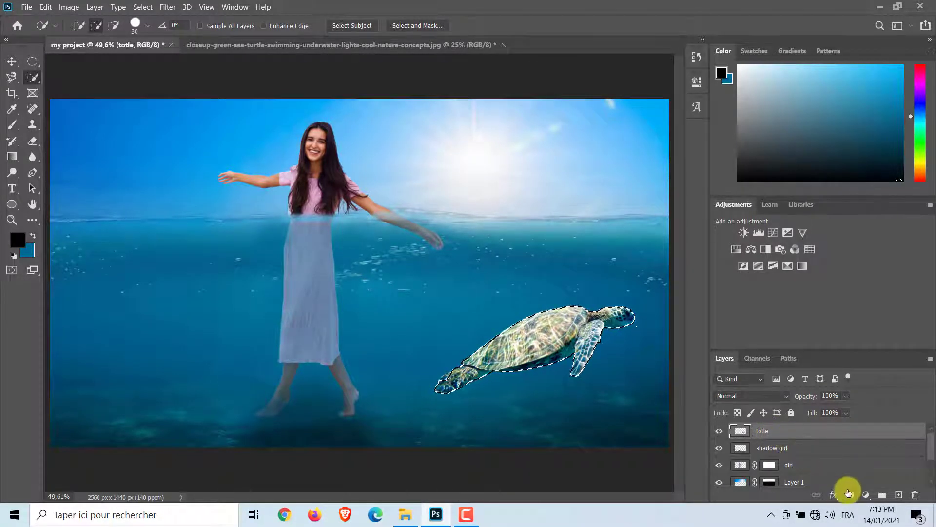
click(849, 495)
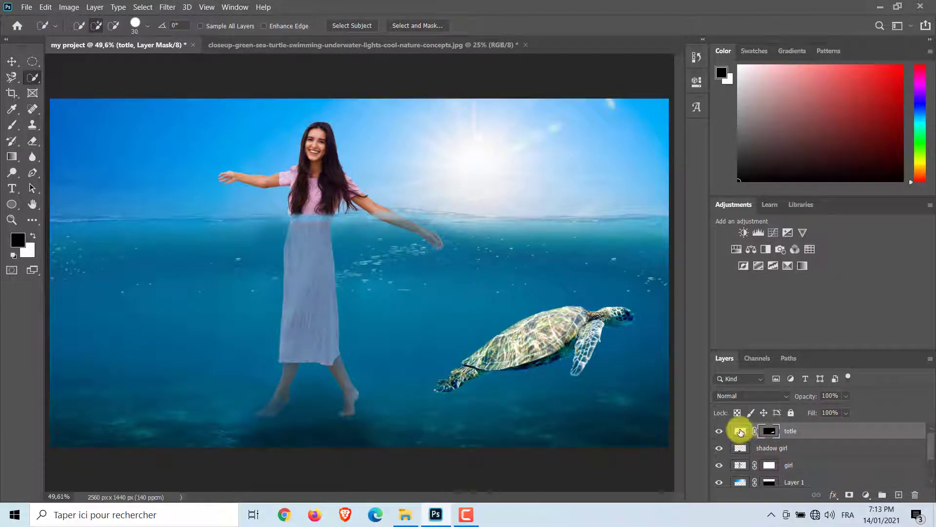
Step: Tint the turtle on the totle layer with sampled water blue, using a soft 102 px brush at 50% opacity
click(740, 431)
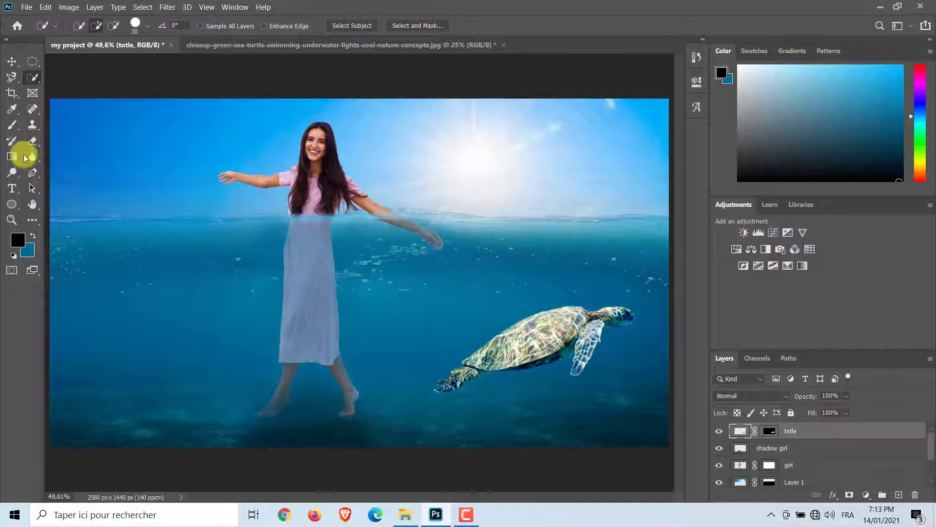
click(12, 109)
click(190, 332)
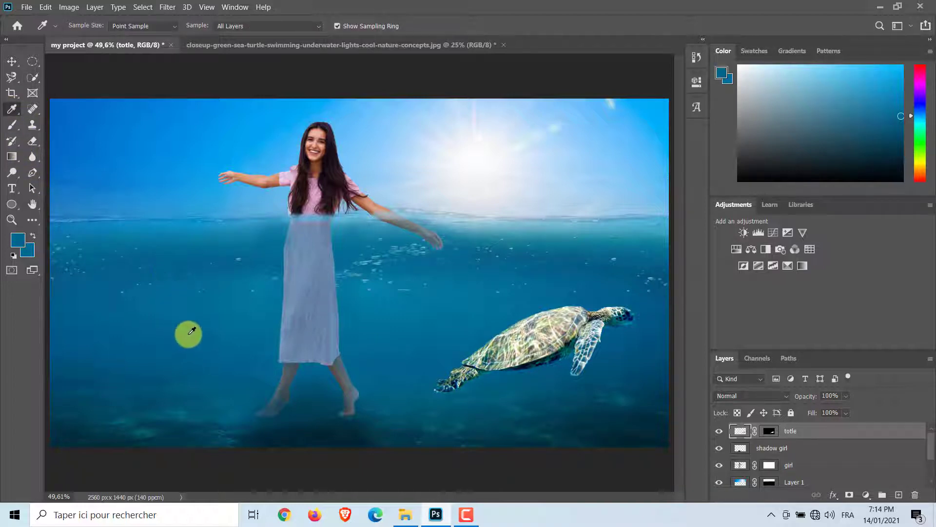
click(12, 125)
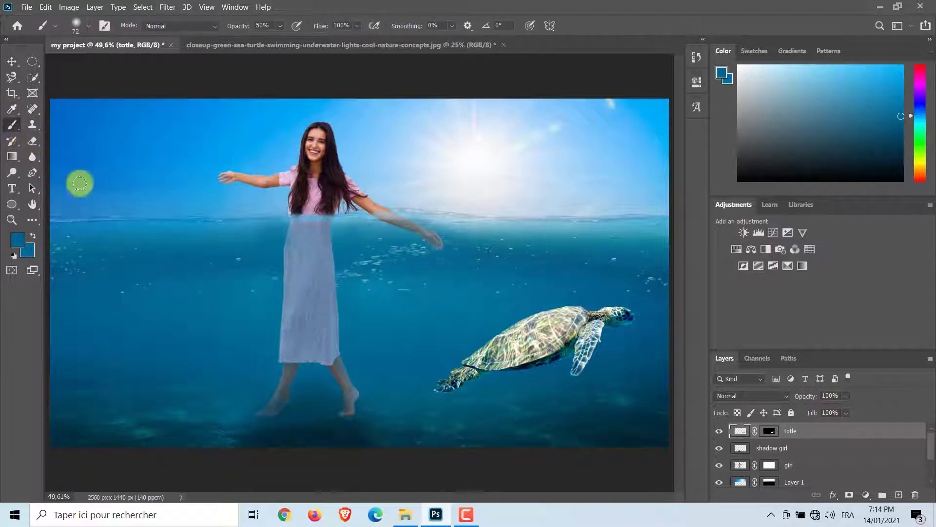
click(86, 25)
drag(95, 64, 106, 64)
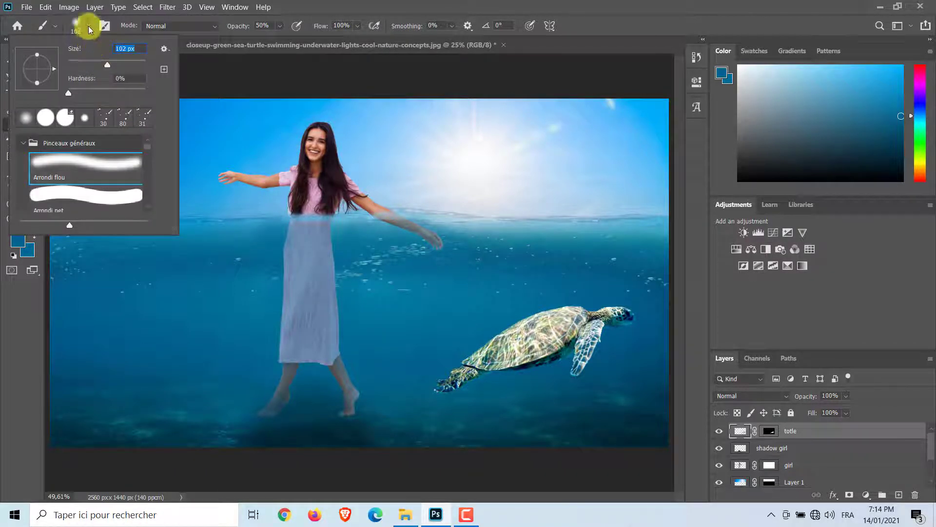
click(88, 26)
mouse_move(441, 401)
mouse_down()
mouse_move(456, 375)
mouse_move(492, 369)
mouse_move(468, 353)
mouse_move(581, 346)
mouse_move(588, 369)
mouse_move(625, 309)
mouse_move(557, 307)
mouse_move(514, 323)
mouse_move(497, 337)
mouse_move(564, 320)
mouse_move(567, 327)
mouse_move(487, 386)
mouse_move(453, 398)
mouse_move(513, 396)
mouse_up()
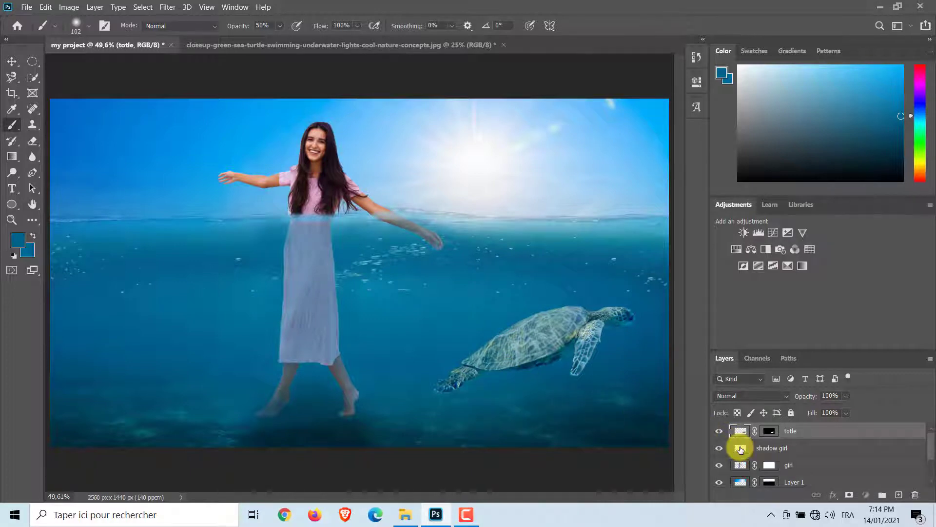
Step: Duplicate the shadow girl layer to the top of the stack as shadow turtle, and rename the totle layer turtle
click(740, 449)
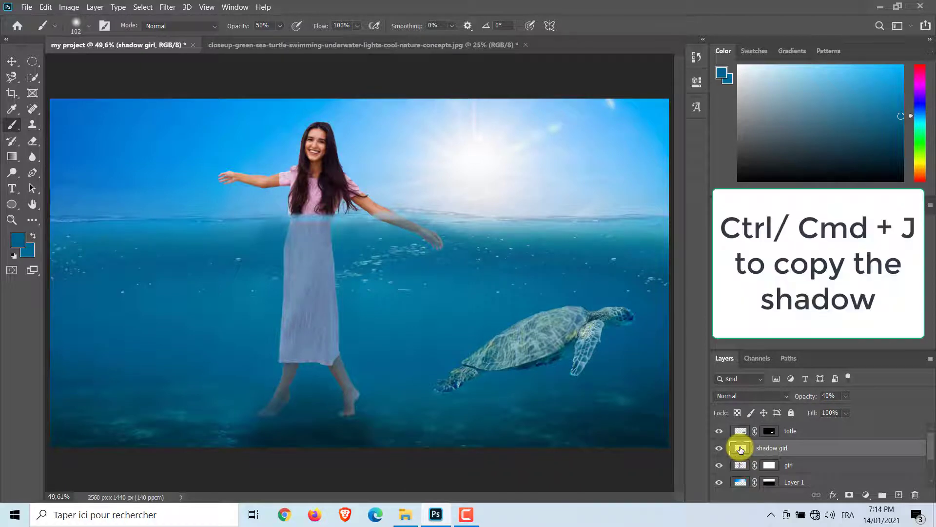
key(ctrl+j)
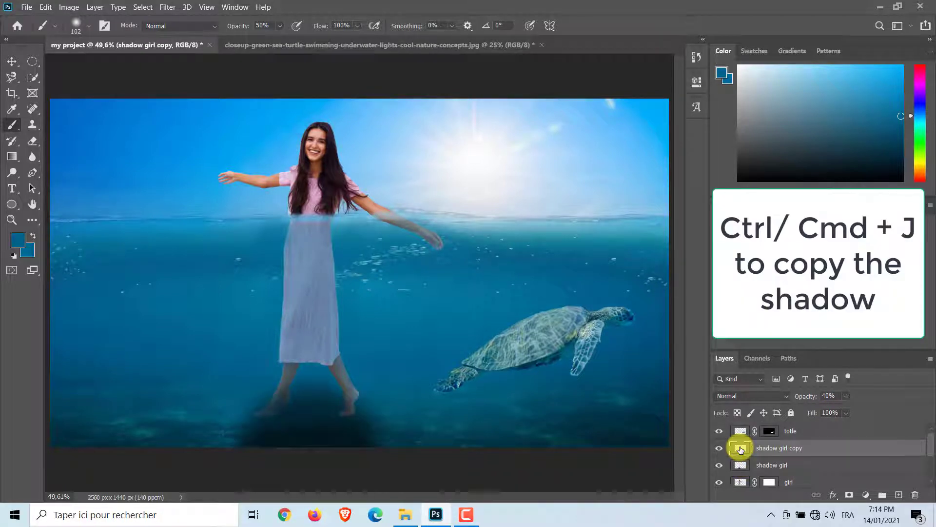
drag(740, 449, 804, 430)
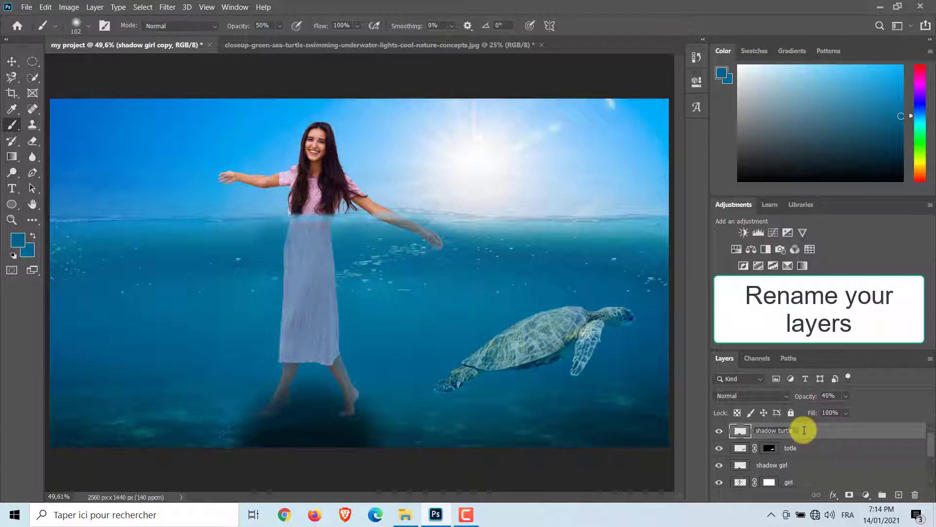
key(Return)
double_click(790, 448)
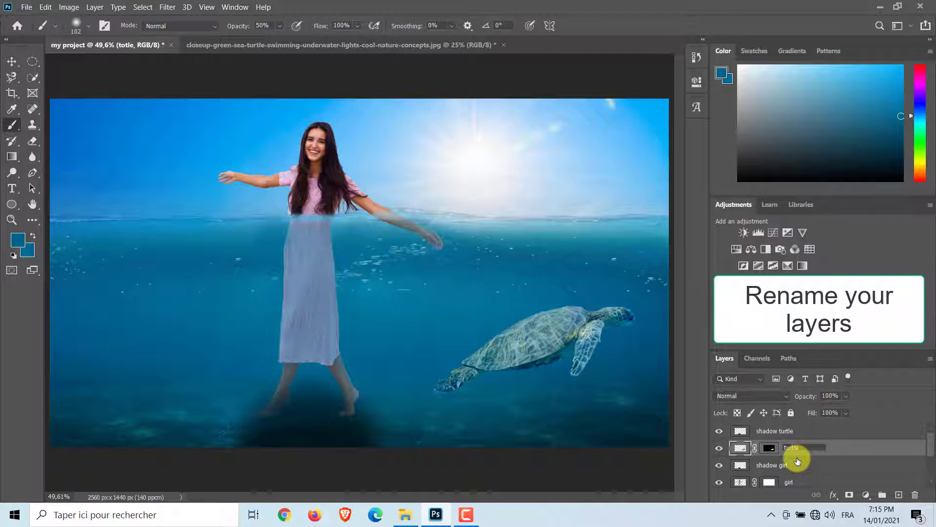
key(Return)
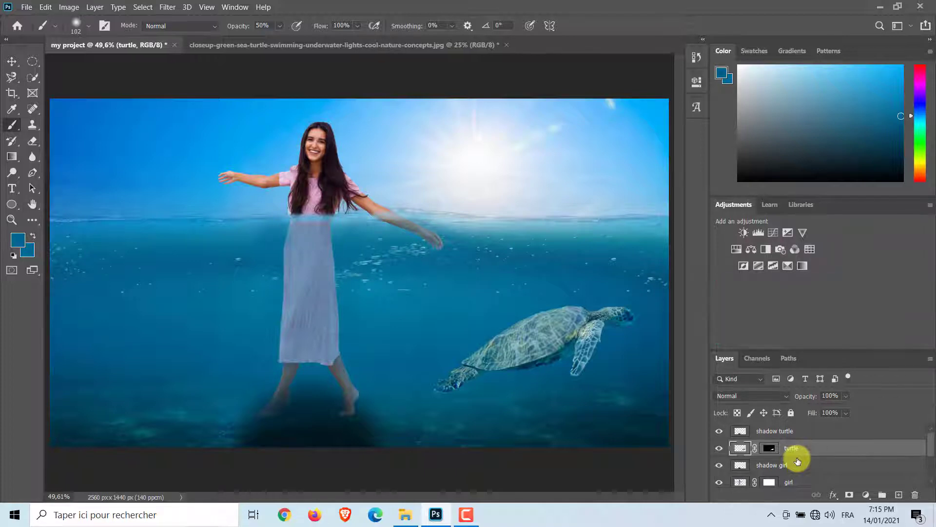
Step: Move the shadow turtle layer's shadow beneath the turtle and scale it to about 124.41%
click(787, 432)
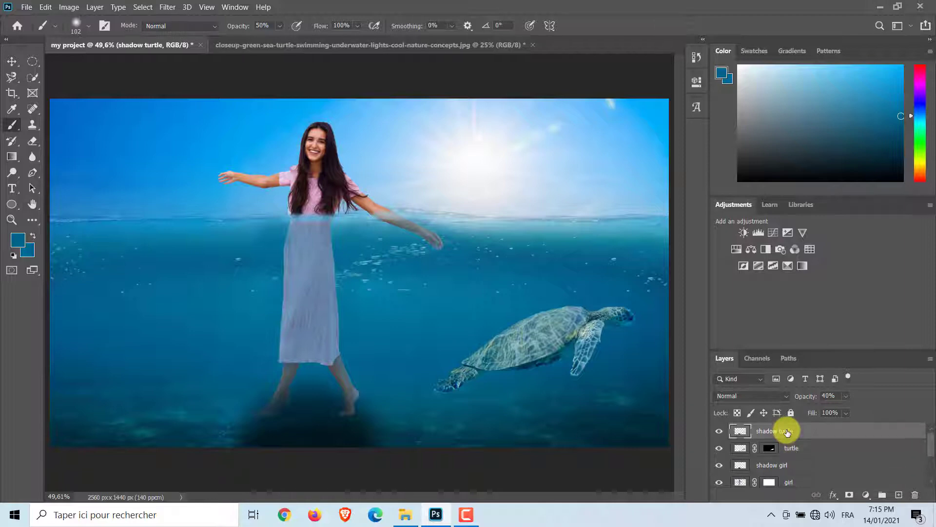
click(11, 60)
drag(286, 388, 511, 396)
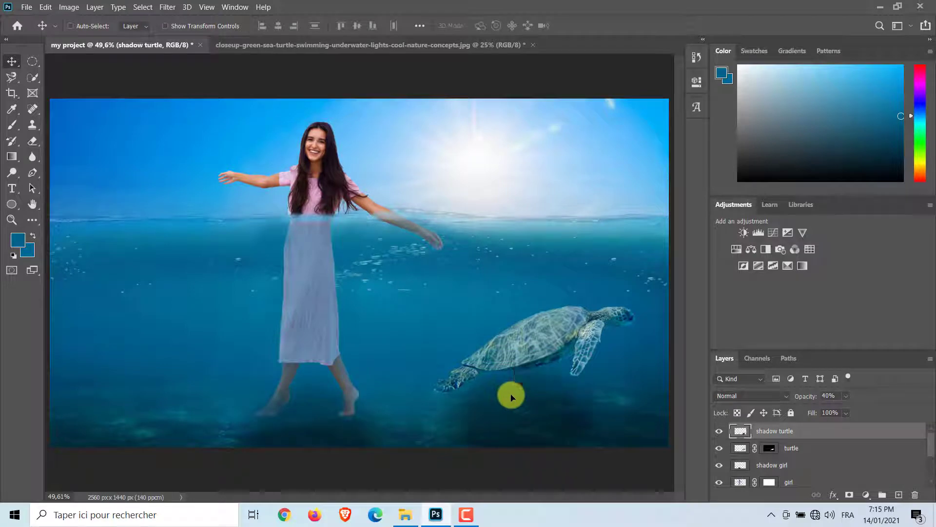
key(ctrl+t)
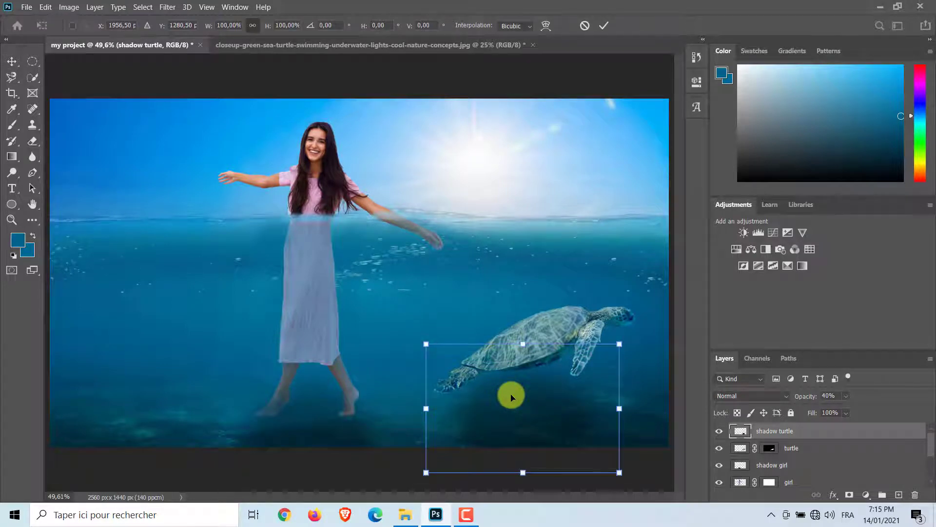
drag(619, 408, 648, 408)
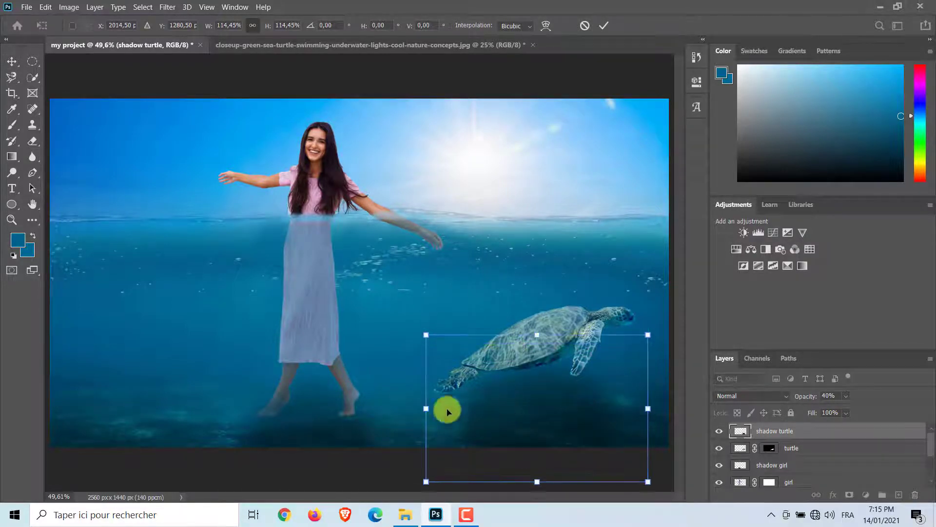
drag(427, 409, 403, 409)
drag(523, 424, 507, 433)
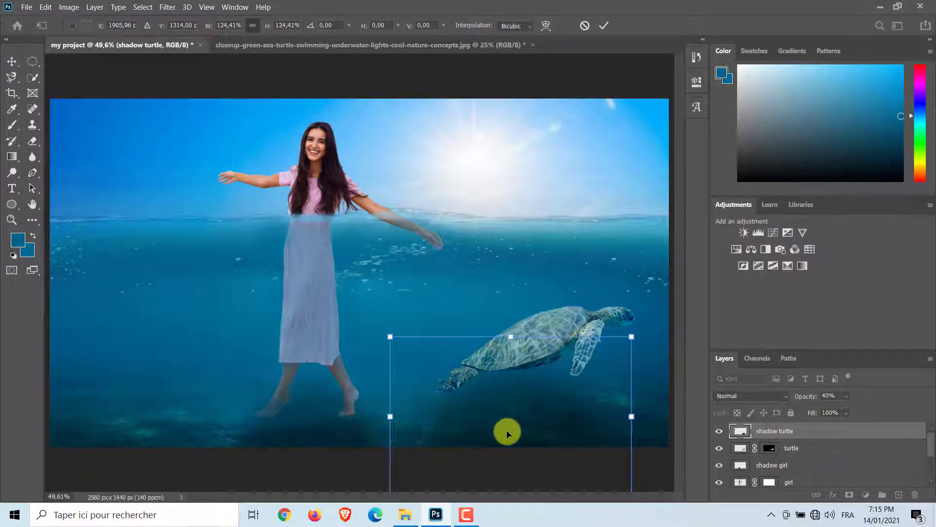
click(602, 25)
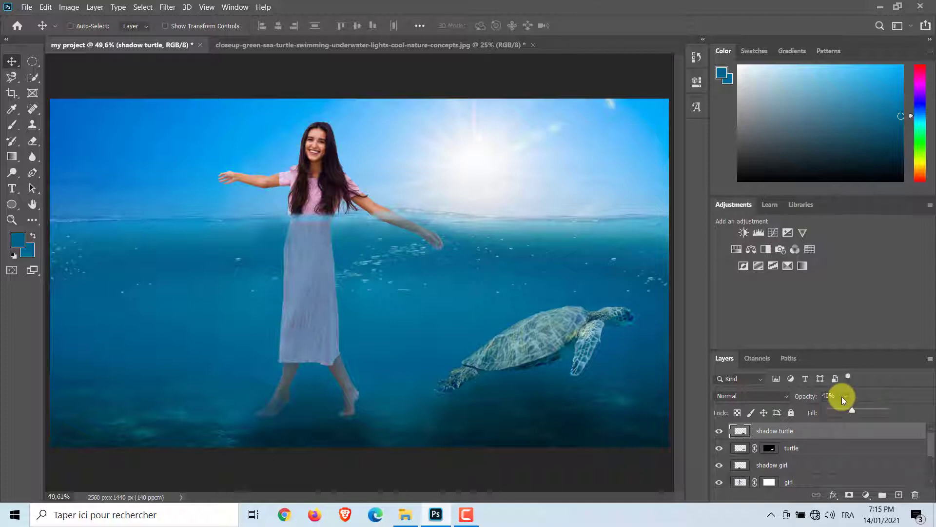
Step: Set the shadow turtle layer's opacity to 30%
click(825, 395)
text(30)
key(Return)
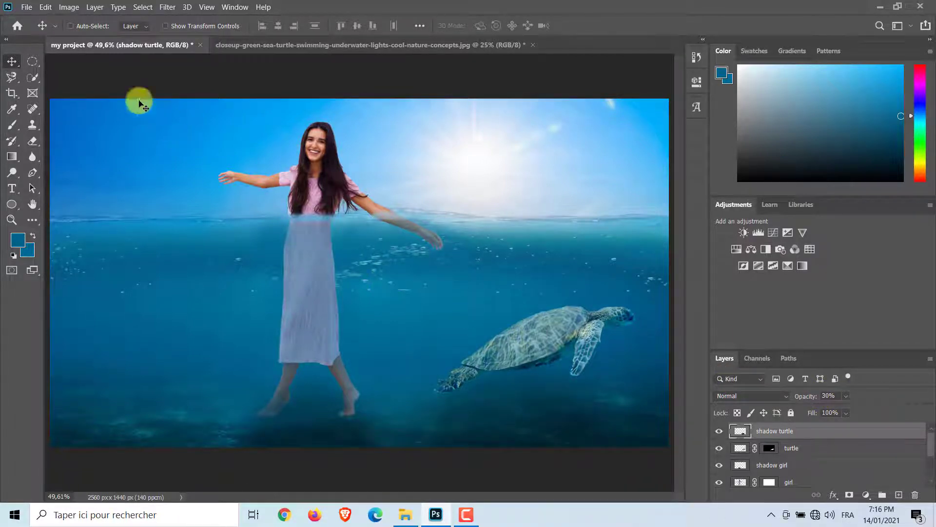
Step: Open the fairy-wrasse-3975299 image from the Projet 9 travail final folder
click(27, 8)
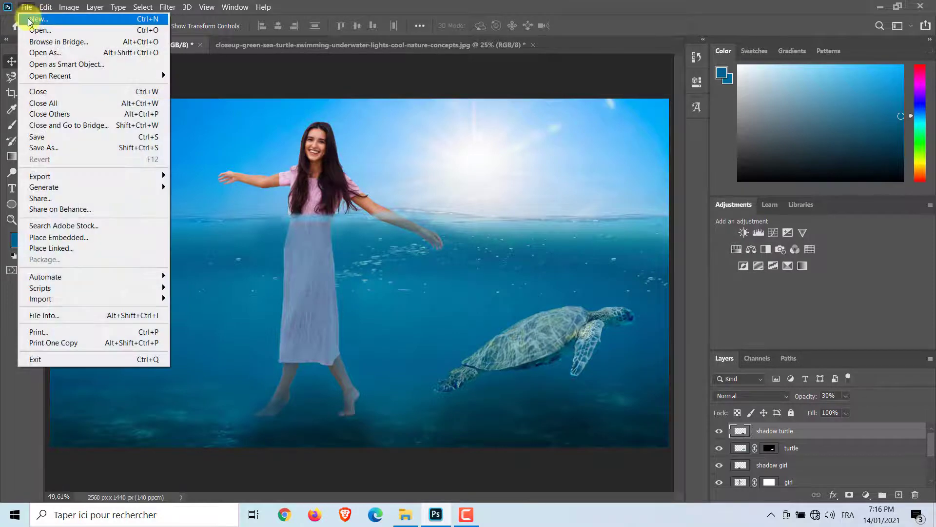
click(25, 30)
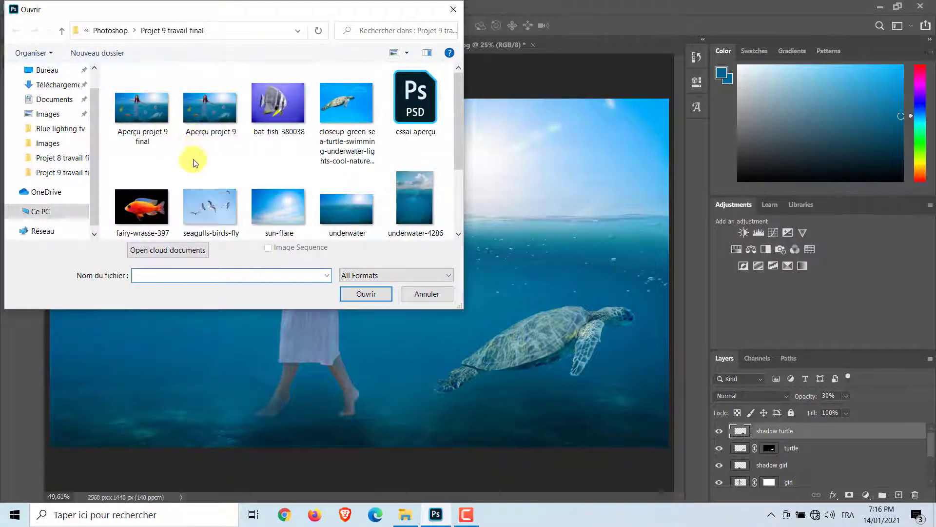
click(151, 204)
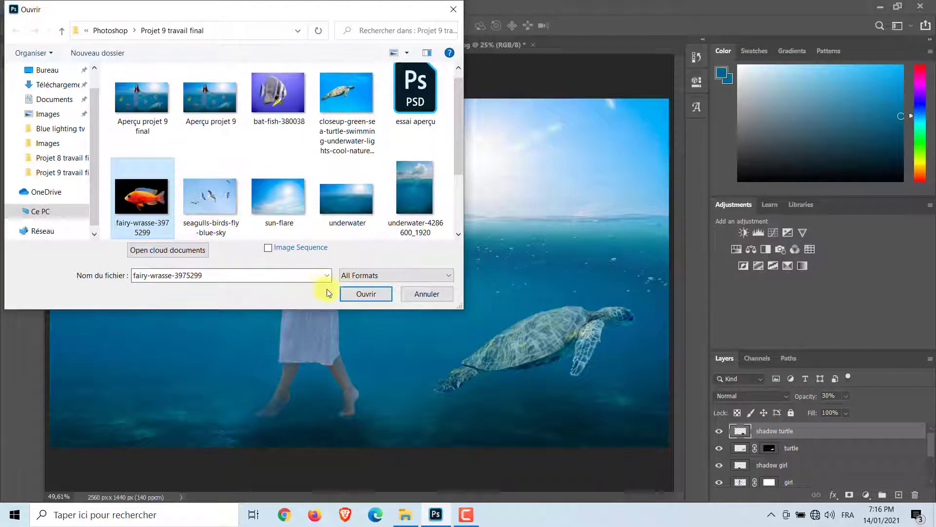
click(366, 292)
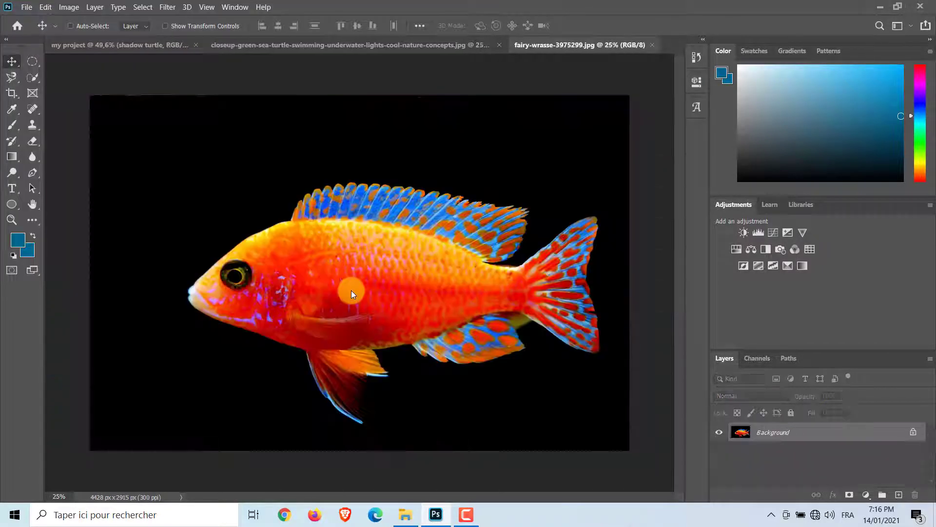
Step: Select the orange fish with the Quick Selection tool, subtracting the excess background around the lower fin
right_click(37, 79)
click(56, 87)
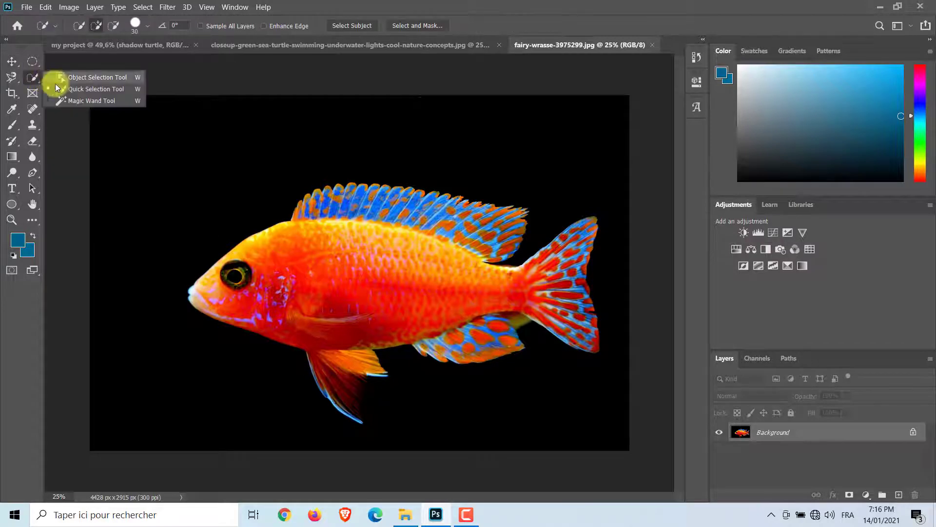
mouse_move(204, 307)
mouse_down()
mouse_move(290, 221)
mouse_move(439, 209)
mouse_move(523, 284)
mouse_move(592, 226)
mouse_move(583, 315)
mouse_move(497, 340)
mouse_move(362, 348)
mouse_move(348, 401)
mouse_move(381, 376)
mouse_move(487, 226)
mouse_up()
click(114, 26)
drag(368, 403, 386, 382)
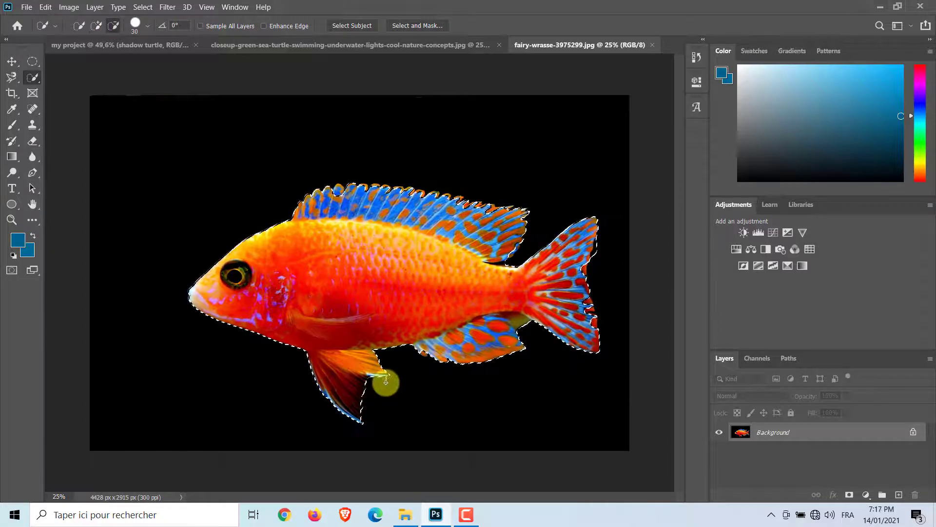
click(99, 27)
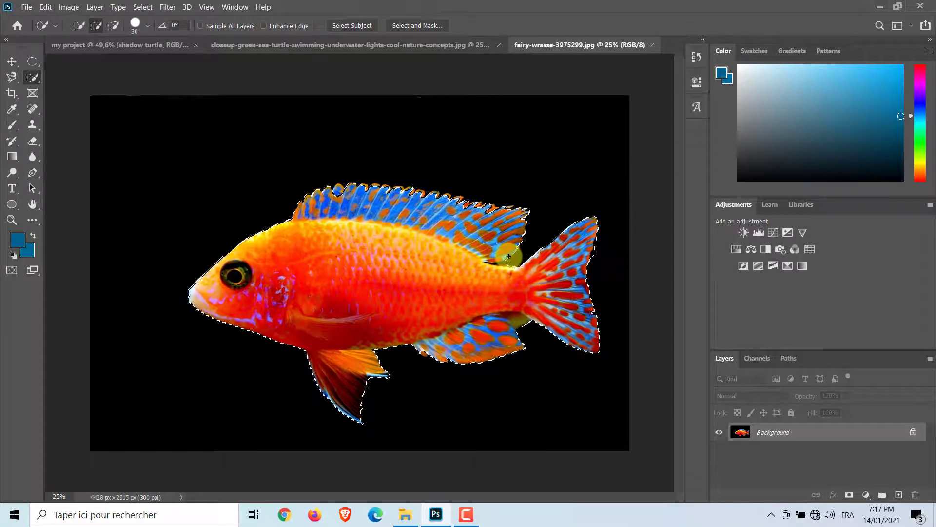
Step: Refine the fish selection's edge at the tail fin in Select and Mask, with the output kept as a selection
click(394, 25)
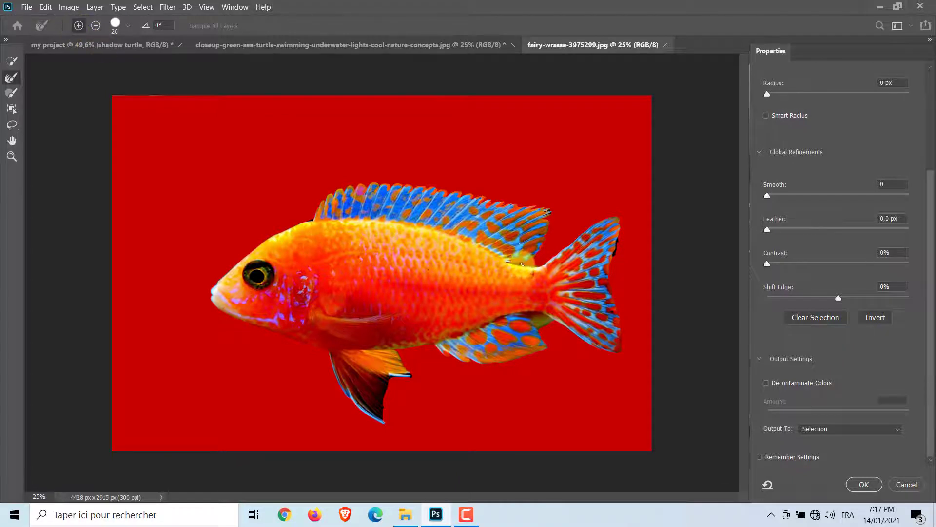
click(617, 250)
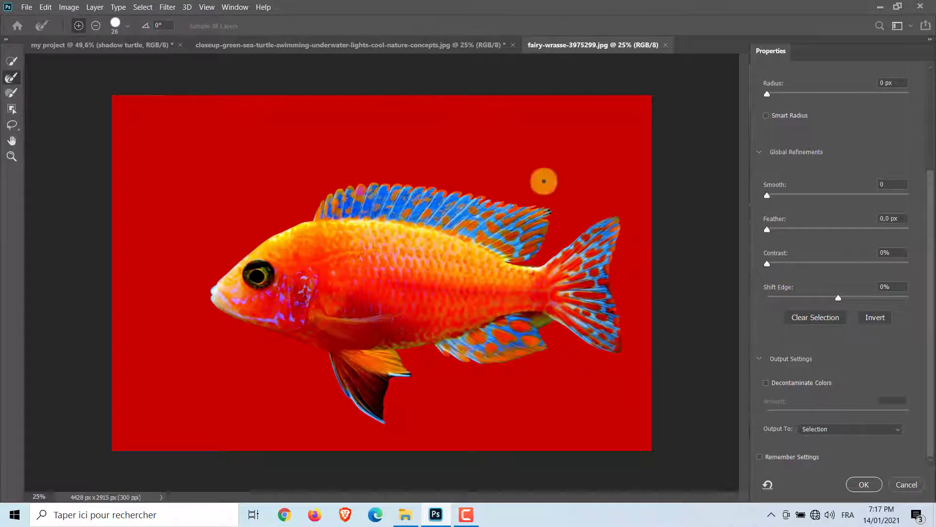
click(852, 485)
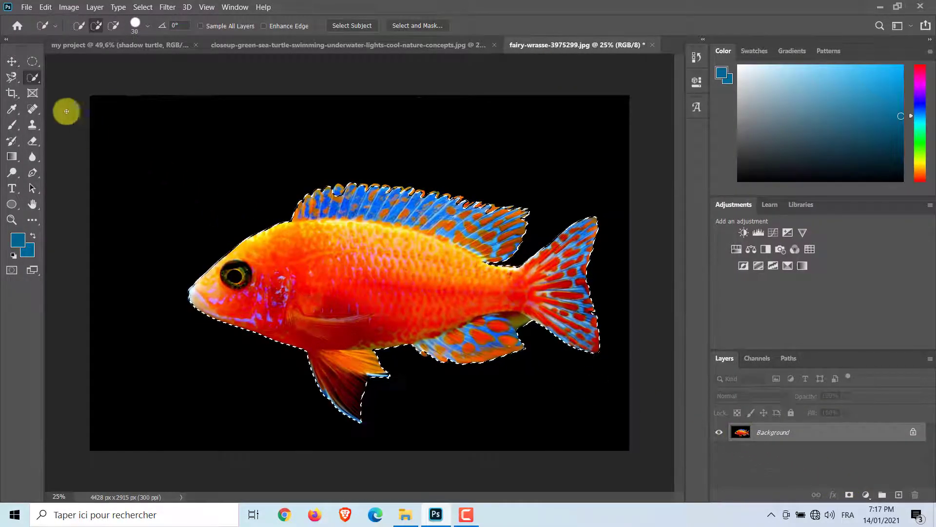
Step: Move the cut-out fish into the my project document, scale it to 9.34%, rotate it about 4.4° and place it underwater on the woman's left-hand side of the picture
click(11, 61)
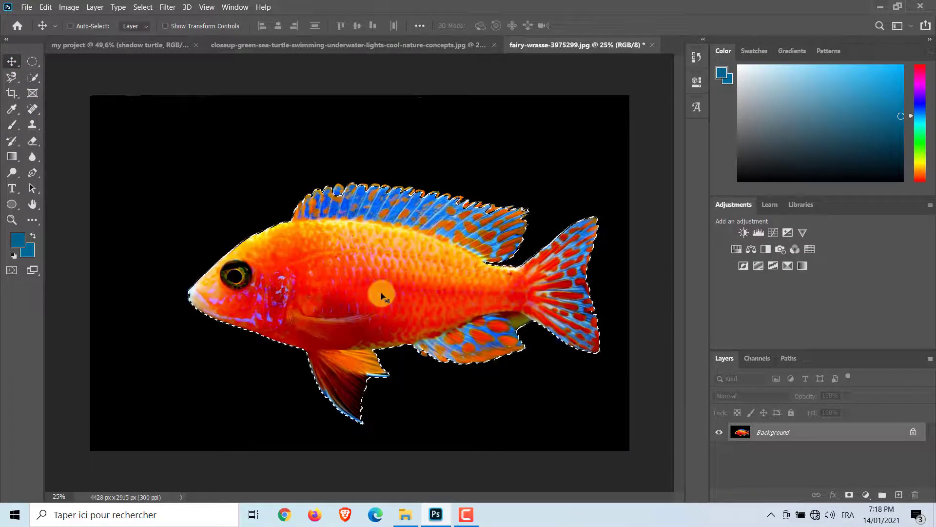
drag(382, 292, 332, 306)
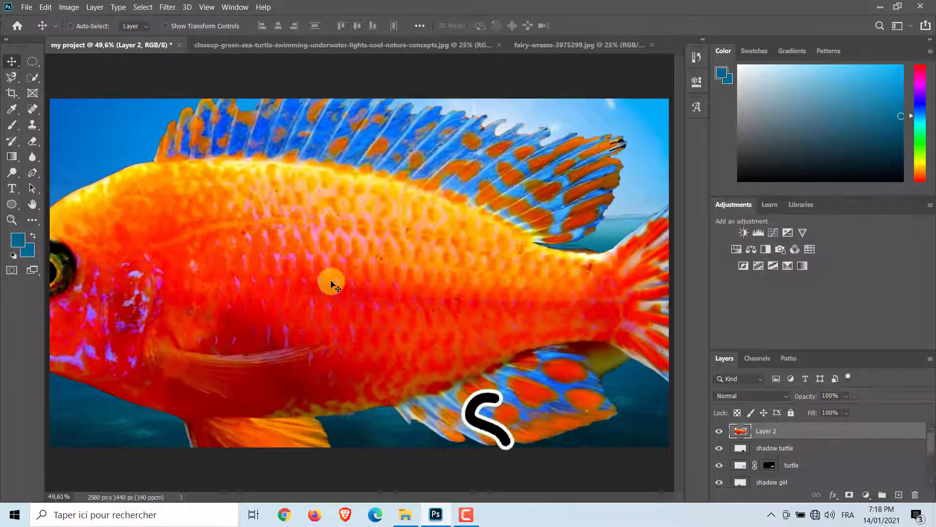
key(ctrl+t)
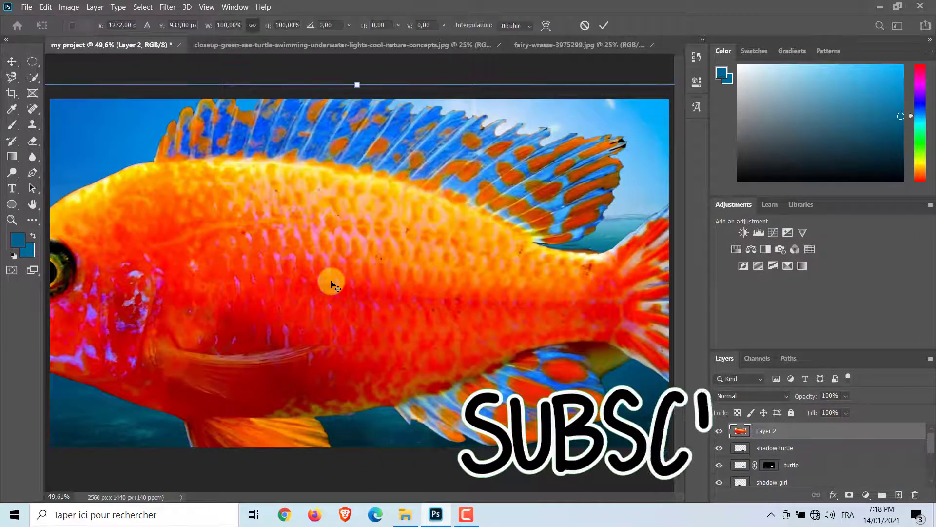
drag(267, 247, 395, 292)
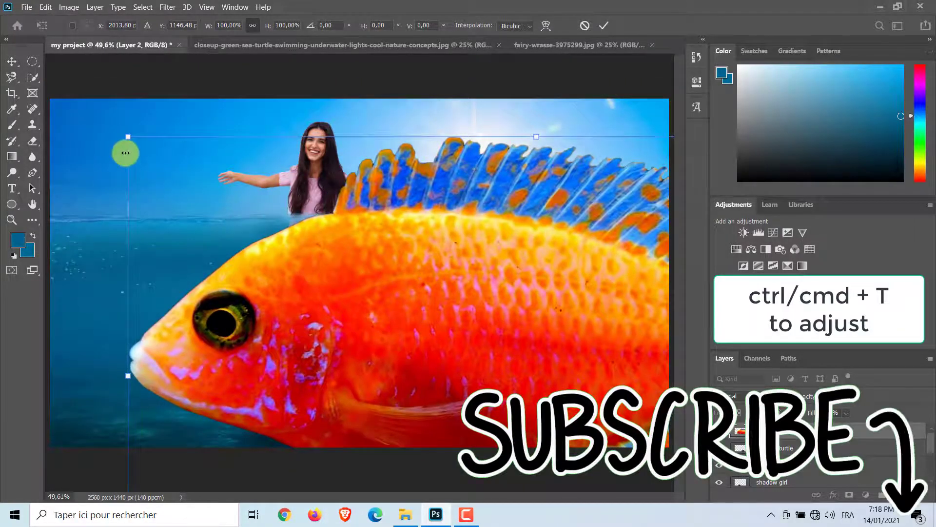
drag(126, 134, 539, 410)
drag(601, 419, 182, 384)
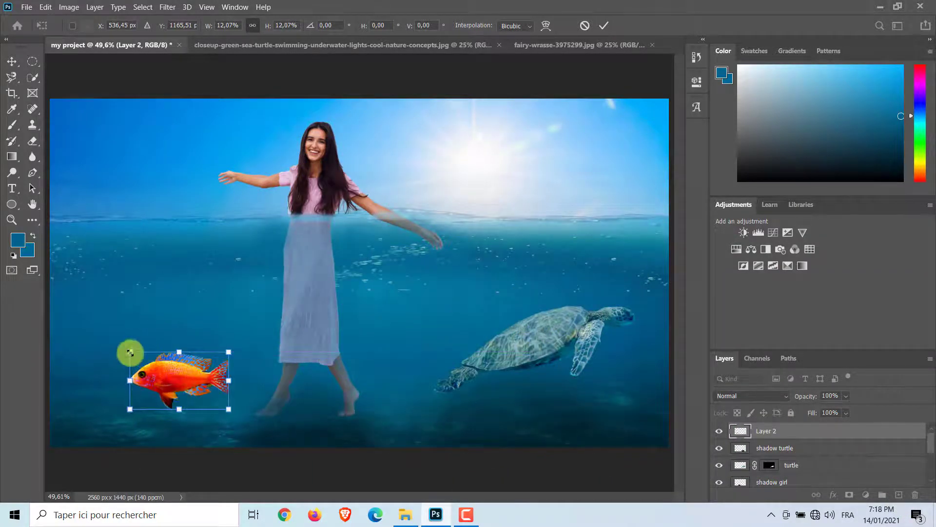
drag(130, 352, 151, 366)
drag(192, 383, 182, 368)
drag(224, 347, 229, 348)
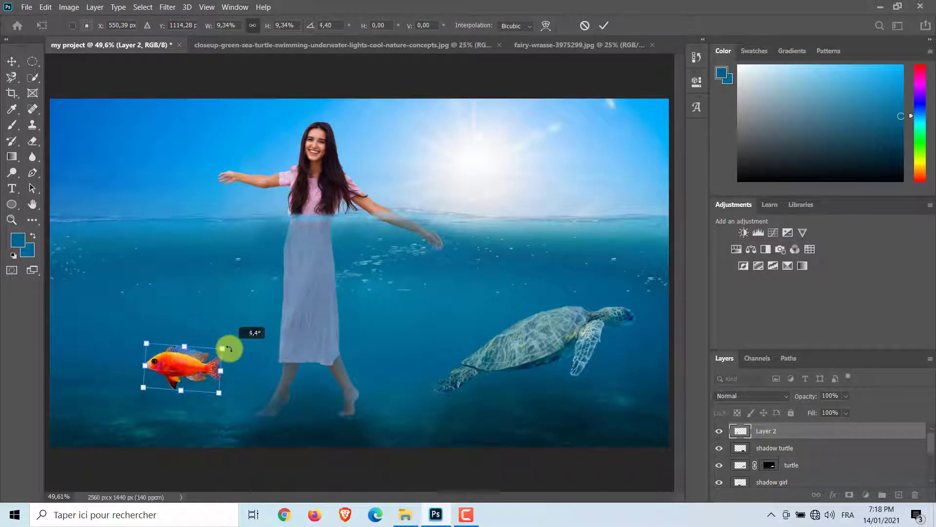
click(604, 25)
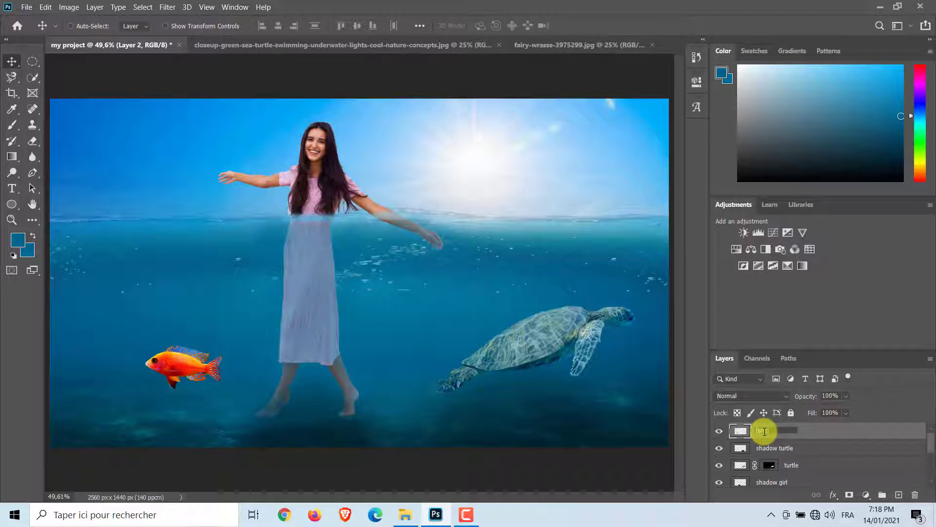
Step: Rename the fish layer fish1, select the fish with the Quick Selection tool and add a layer mask from the selection
key(Return)
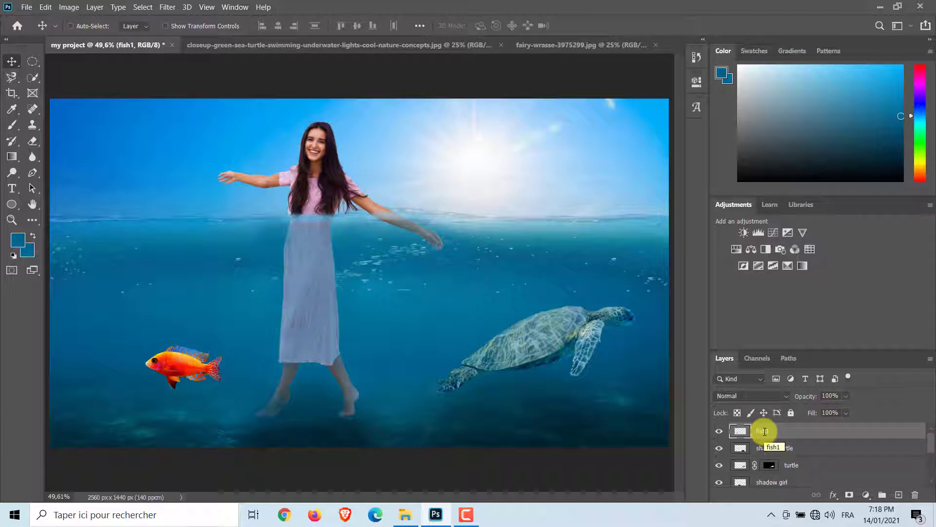
click(32, 79)
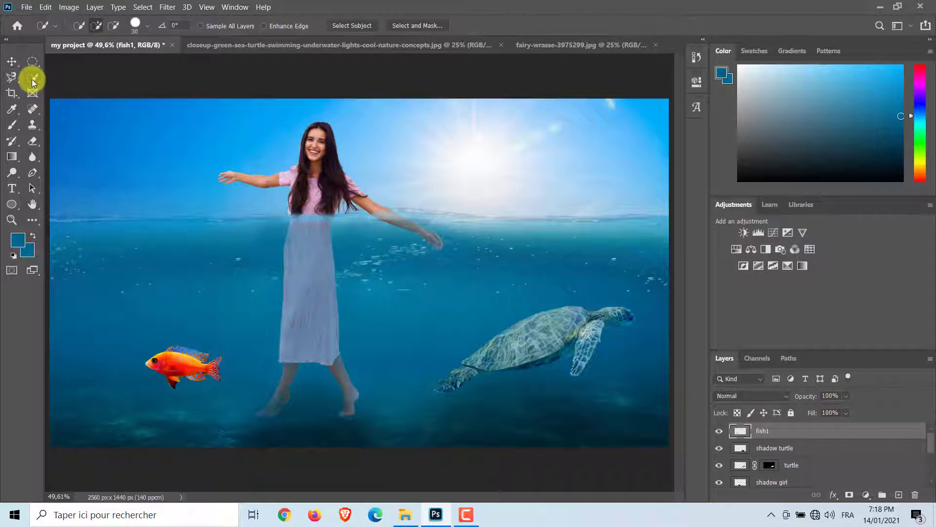
click(31, 79)
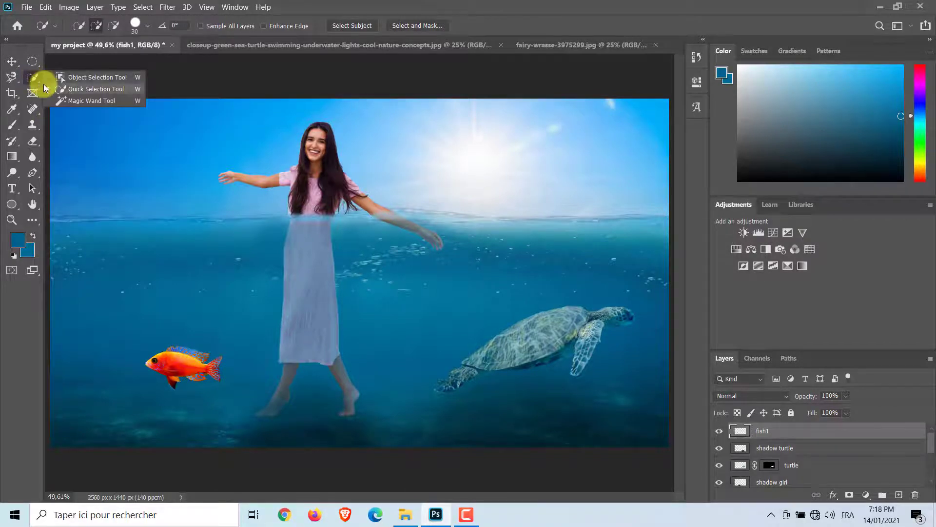
click(67, 90)
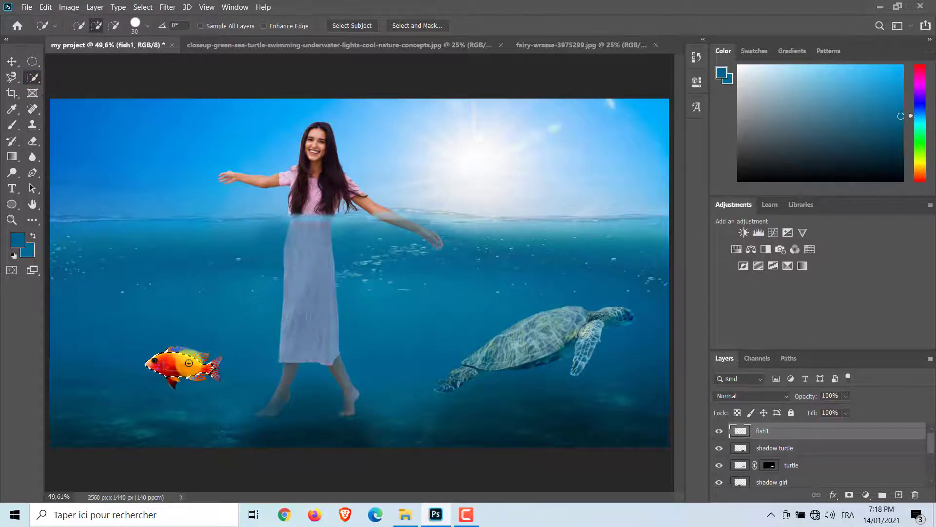
mouse_move(188, 363)
mouse_down()
mouse_move(220, 367)
mouse_move(219, 376)
mouse_move(183, 382)
mouse_up()
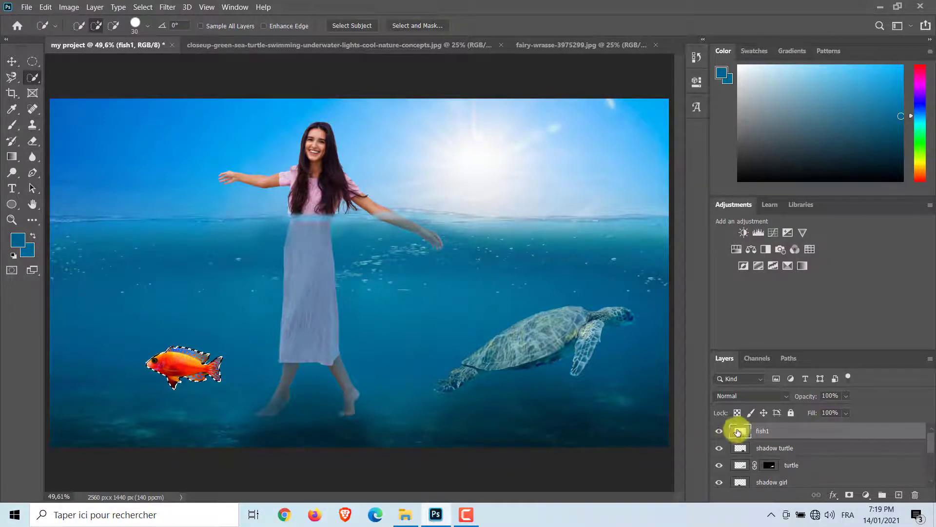
click(847, 495)
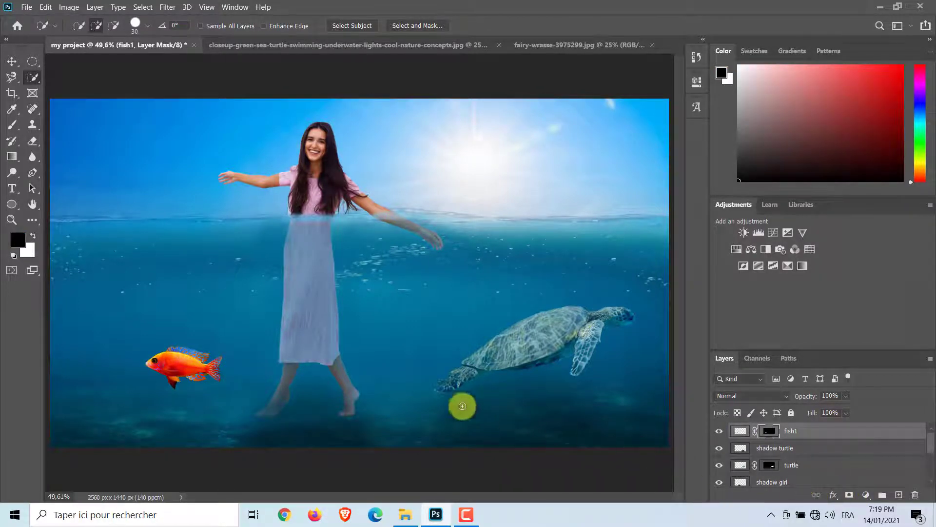
Step: Tint the fish on the fish1 layer with the water blue, using a soft 187 px brush at 50% opacity
click(739, 431)
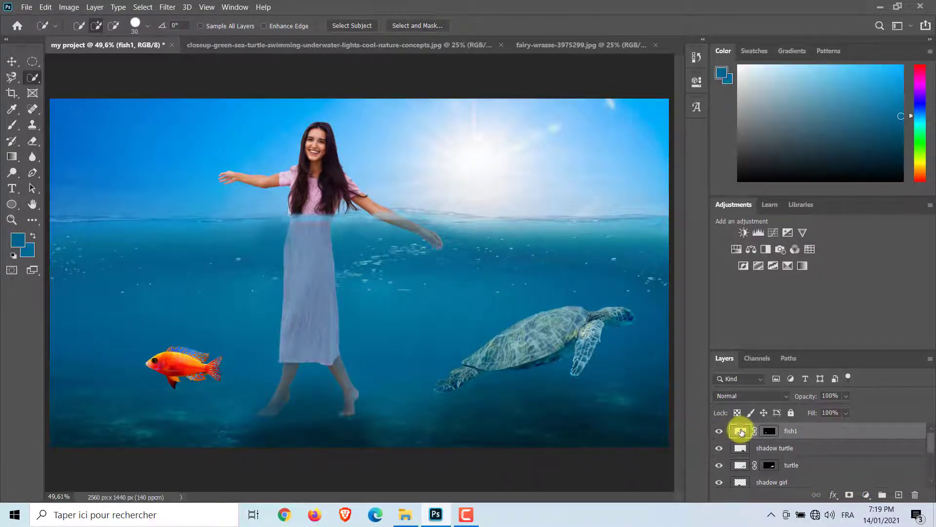
click(12, 125)
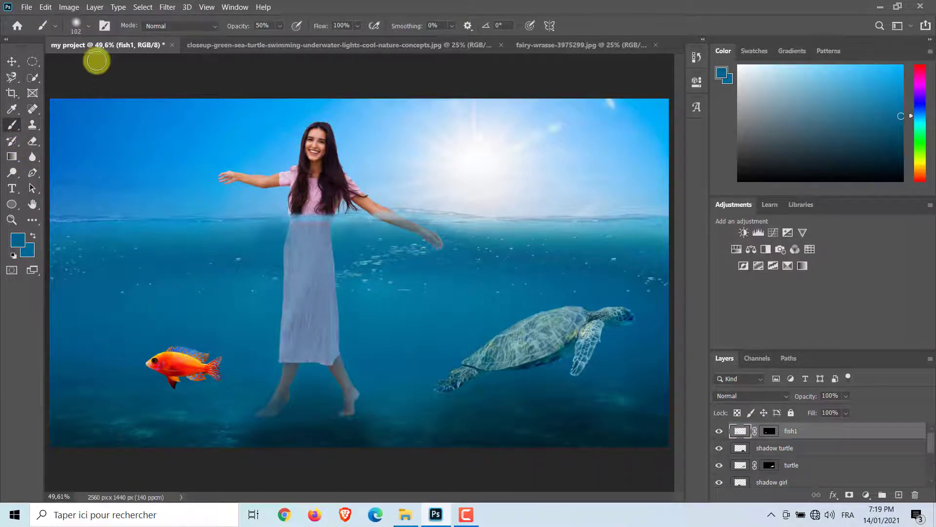
click(89, 26)
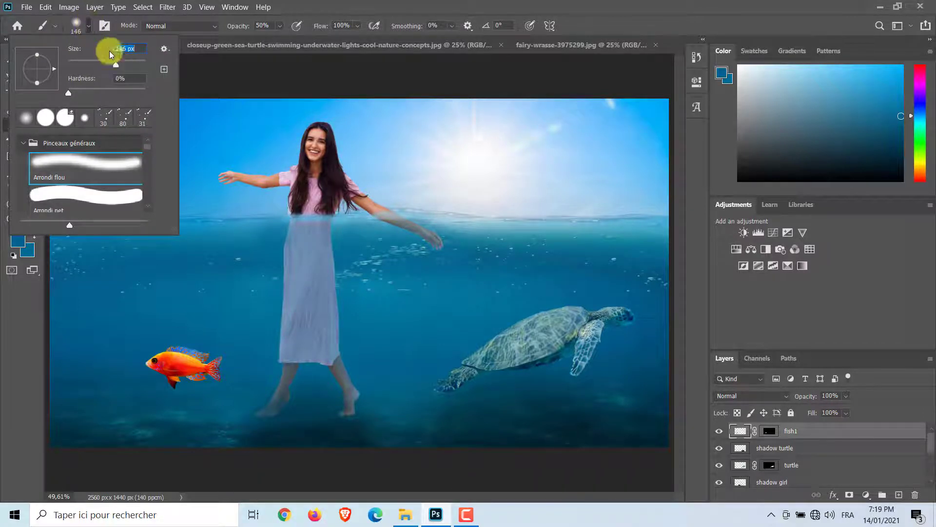
click(84, 25)
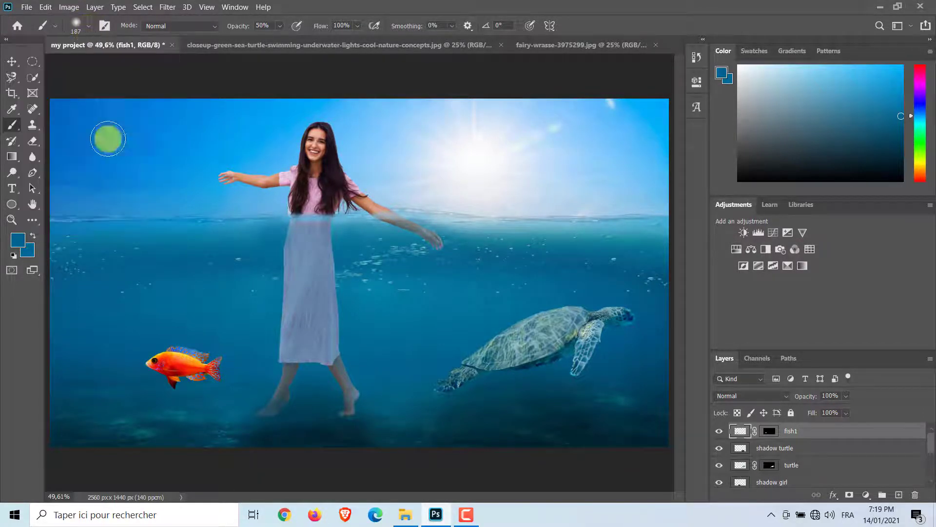
mouse_move(155, 361)
mouse_down()
mouse_move(211, 357)
mouse_move(226, 380)
mouse_move(144, 399)
mouse_up()
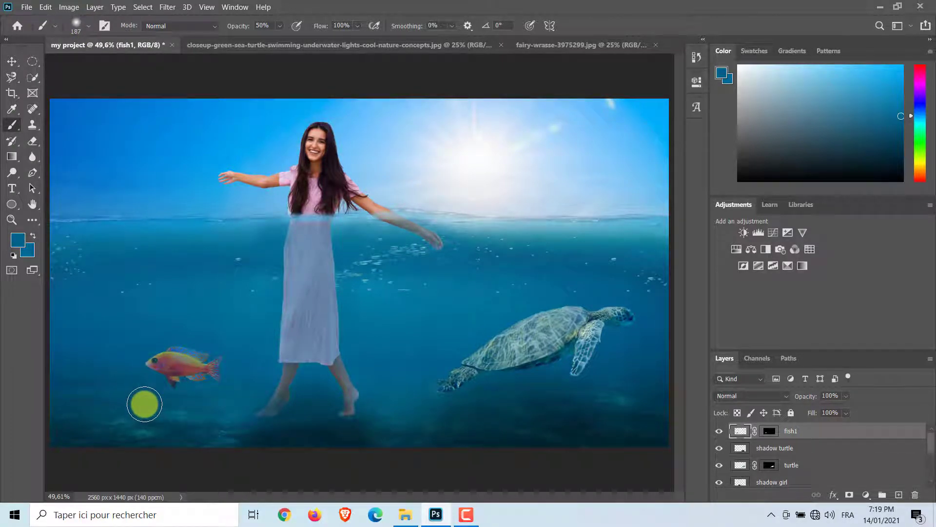
Step: Open the image zitronenfalter-fish-380037 from the Projet 9 travail final folder
click(28, 10)
click(24, 31)
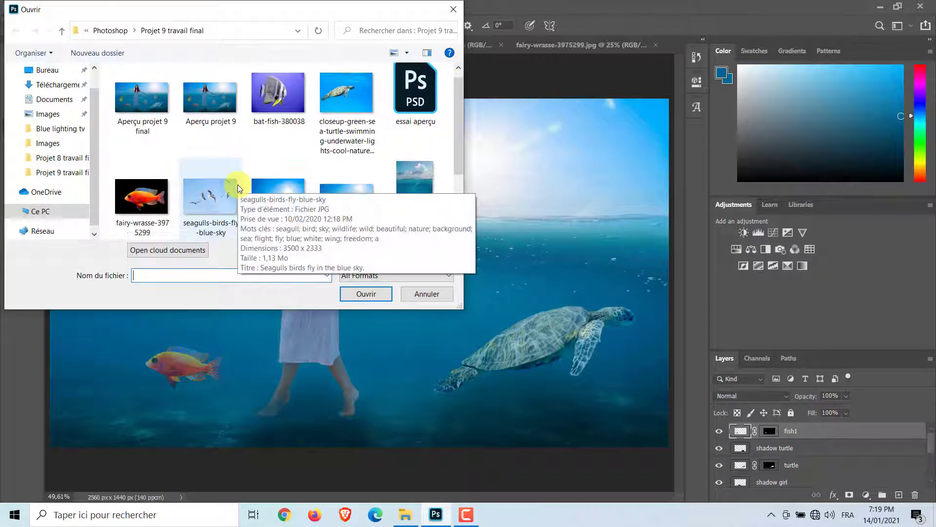
scroll(238, 184, down, 2)
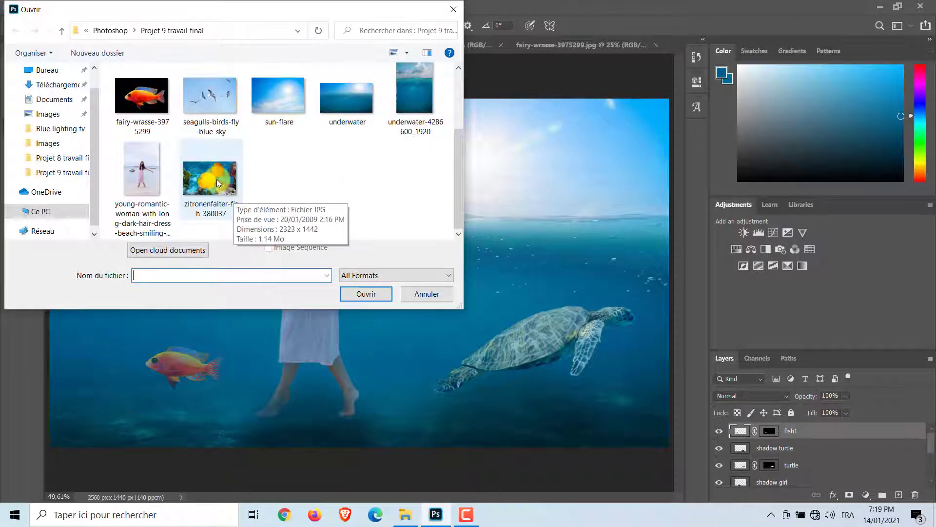
click(217, 179)
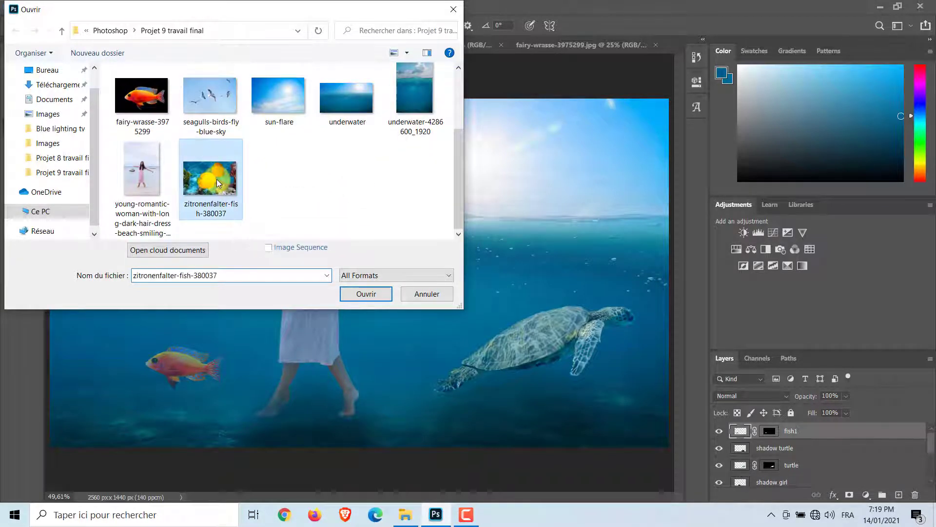
click(351, 294)
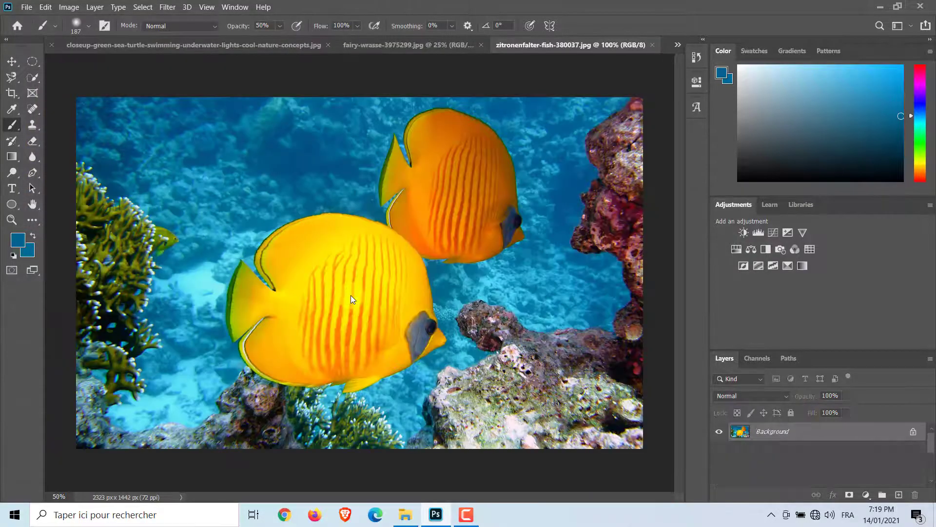
Step: Select both yellow fish with the Quick Selection tool and output the result from Select and Mask as a selection
click(32, 77)
mouse_move(275, 325)
mouse_down()
mouse_move(339, 315)
mouse_move(483, 238)
mouse_up()
click(392, 27)
click(863, 485)
Step: Move the two selected yellow fish into the my project document and close the source images without saving changes
click(11, 62)
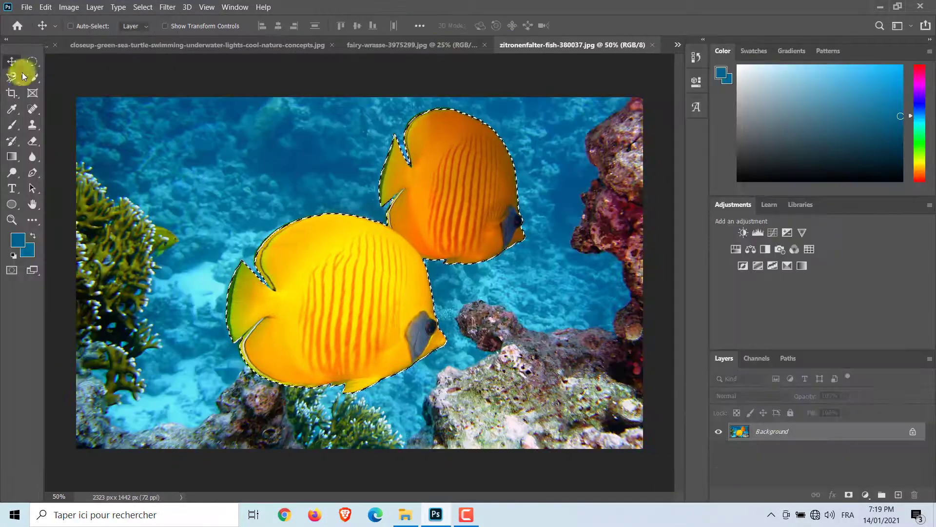
drag(297, 268, 215, 308)
click(456, 46)
click(505, 45)
click(338, 45)
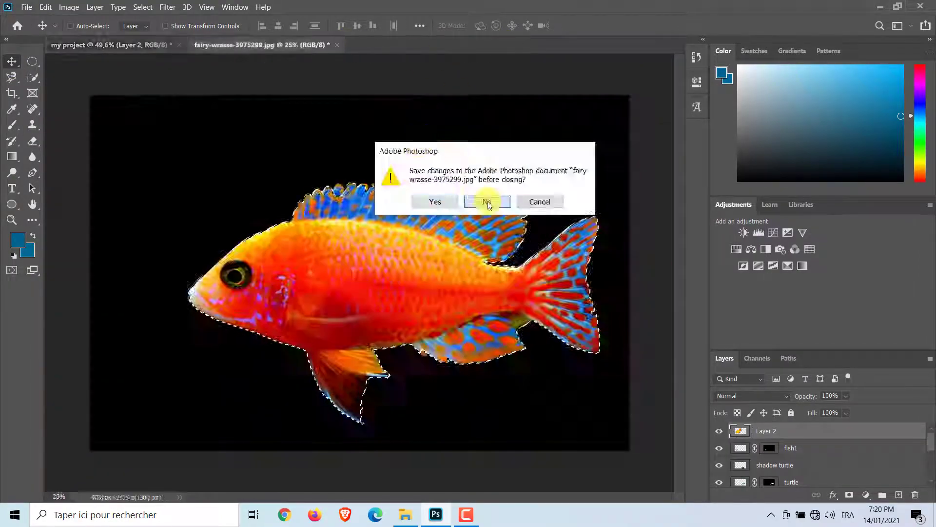
click(487, 202)
Step: Scale down the pair of yellow fish with Free Transform and place it underwater just above the red fish
drag(267, 287, 327, 296)
key(ctrl+t)
drag(179, 134, 384, 329)
drag(426, 375, 155, 267)
drag(112, 220, 146, 254)
drag(168, 288, 137, 287)
drag(173, 310, 186, 325)
click(604, 26)
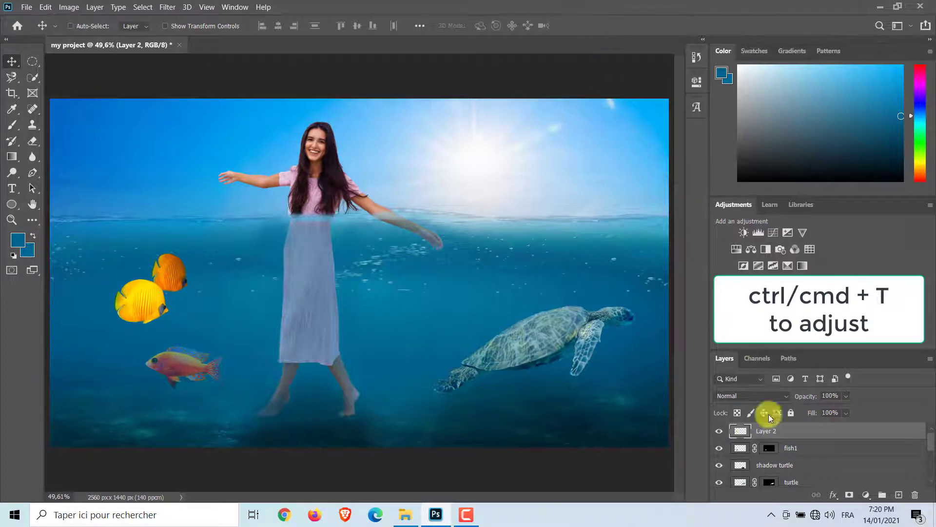
Step: Rename the yellow fish layer fish2, select both fish with the Quick Selection tool and add a layer mask from the selection
click(776, 436)
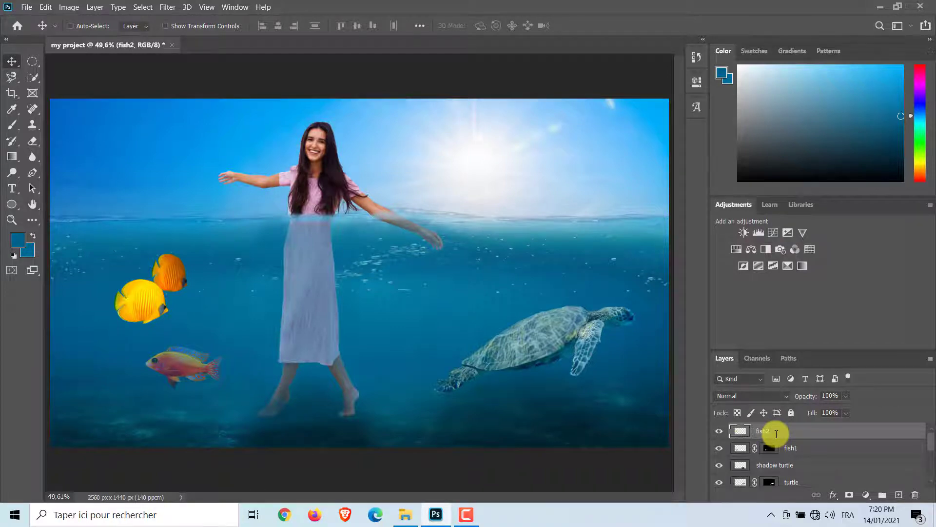
click(37, 80)
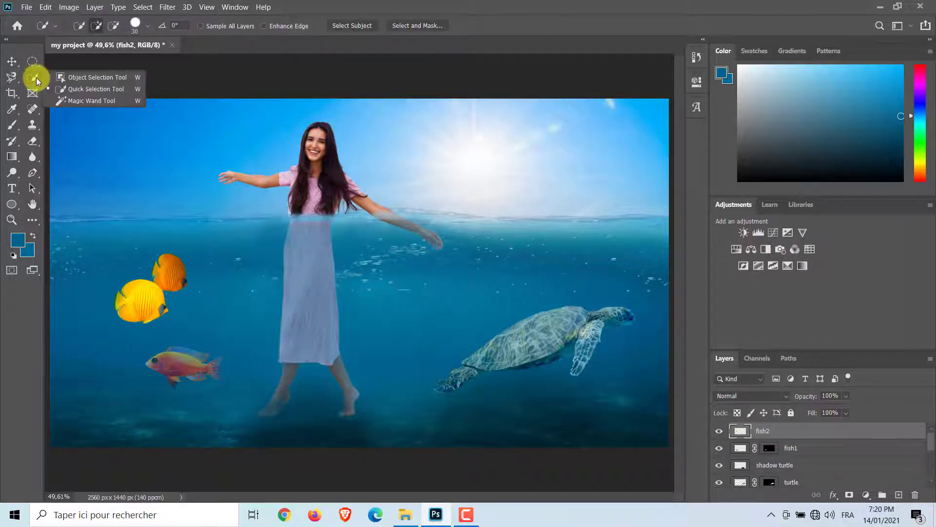
click(78, 88)
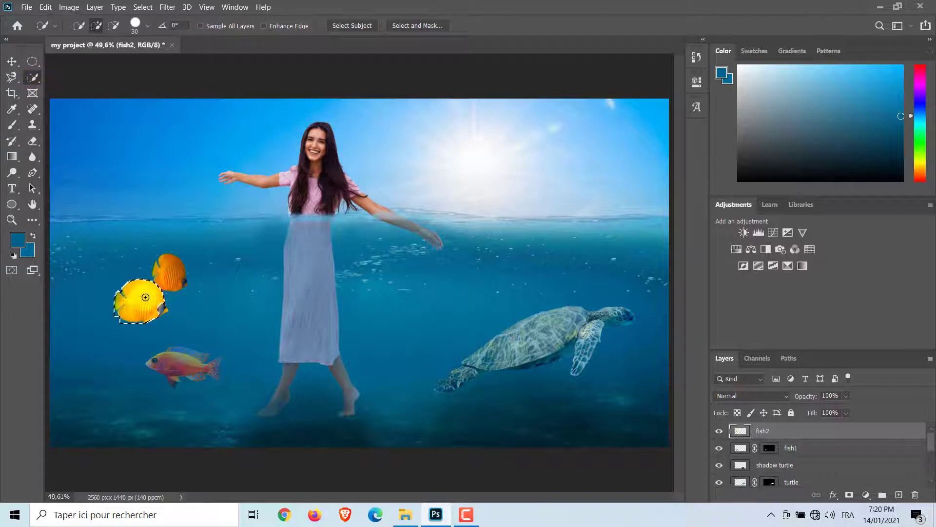
drag(167, 278, 167, 291)
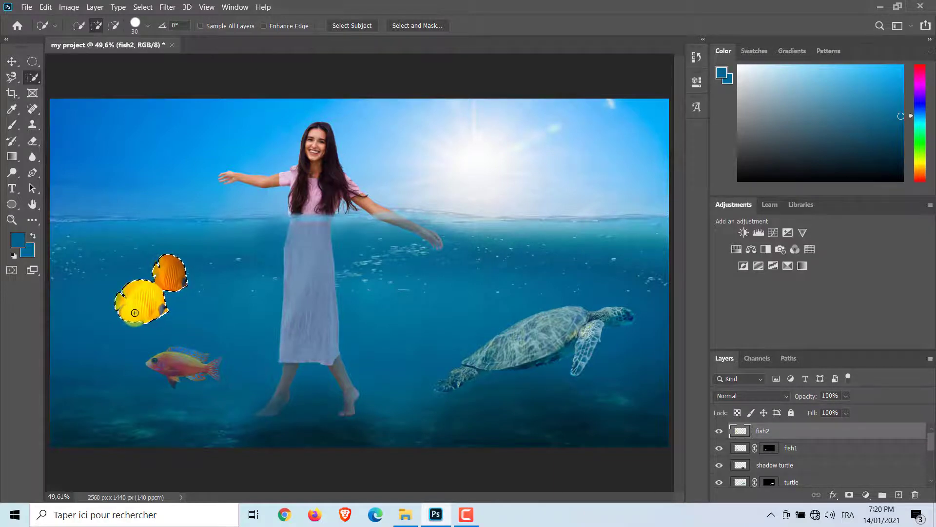
click(850, 495)
Step: Tint the two fish on the fish2 layer with the water blue, using a soft 322 px brush at 50% opacity
click(741, 430)
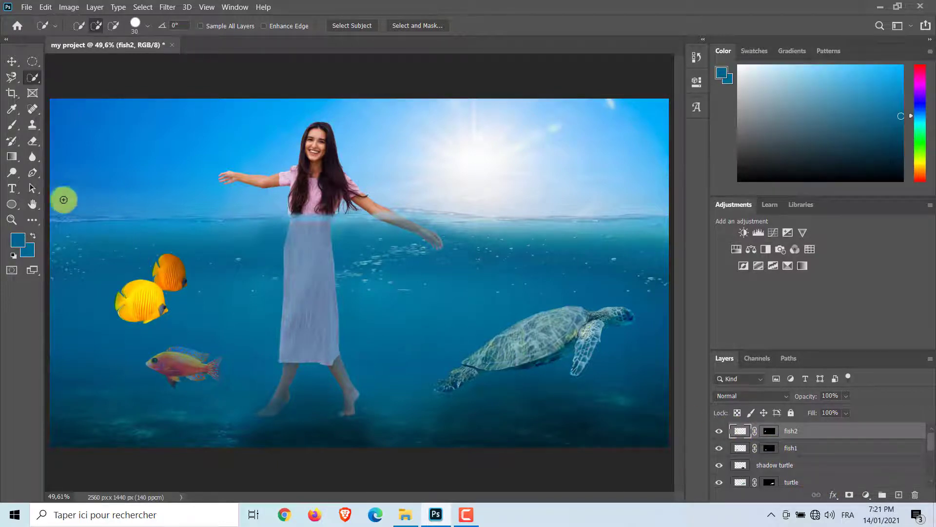
click(13, 128)
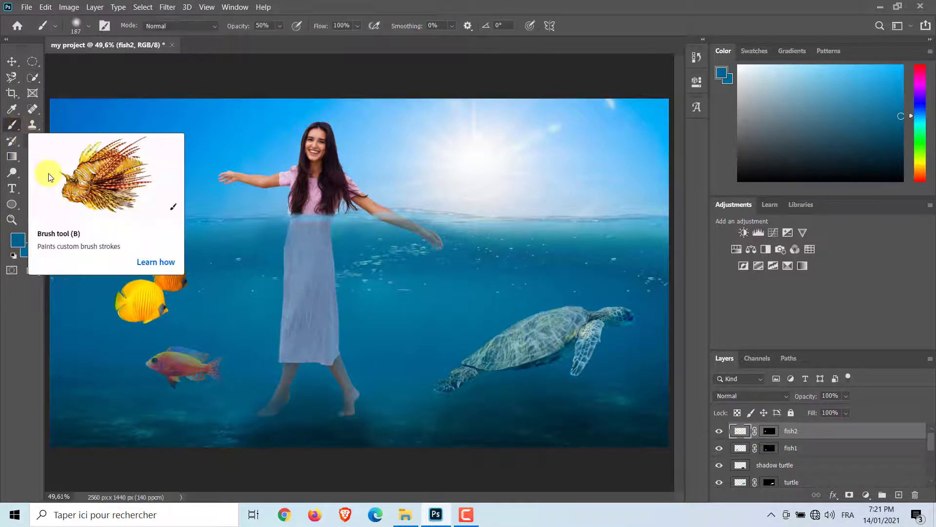
click(90, 27)
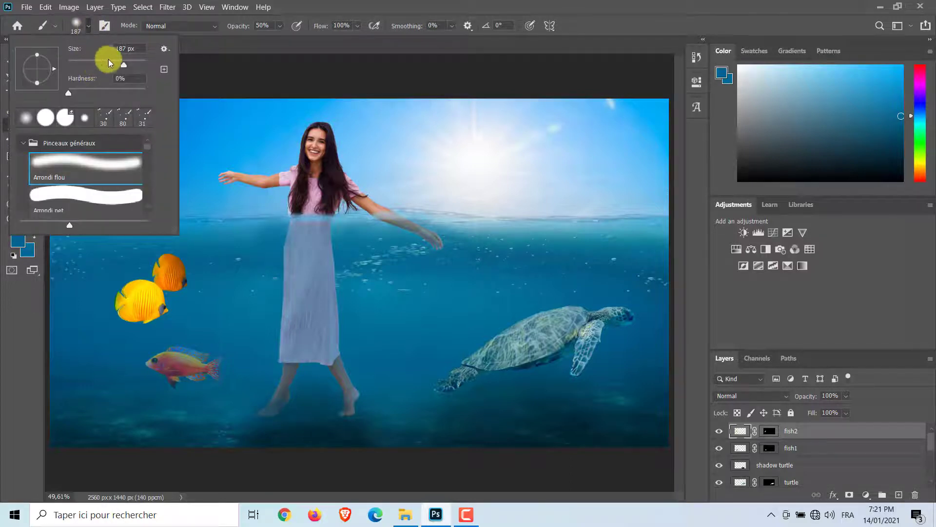
click(131, 65)
click(88, 26)
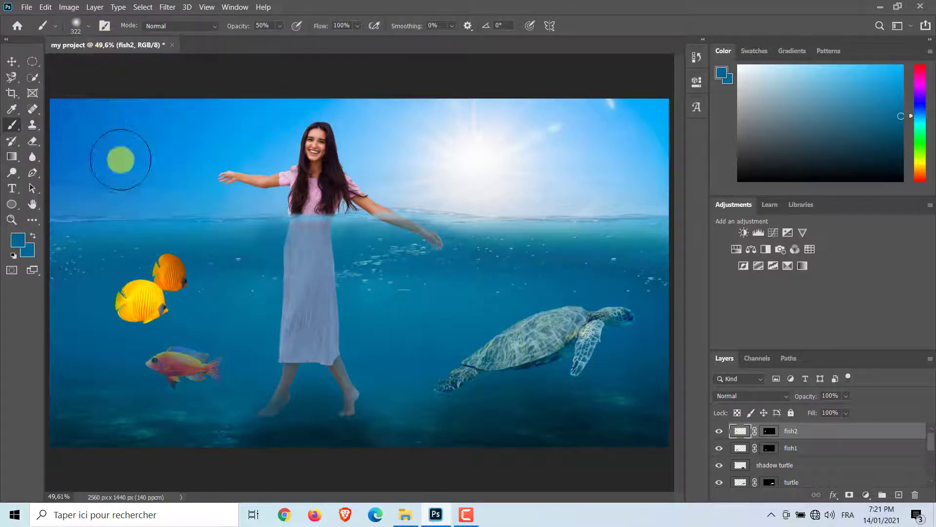
mouse_move(116, 304)
mouse_down()
mouse_move(99, 348)
mouse_move(174, 275)
mouse_move(211, 287)
mouse_move(192, 314)
mouse_move(221, 322)
mouse_up()
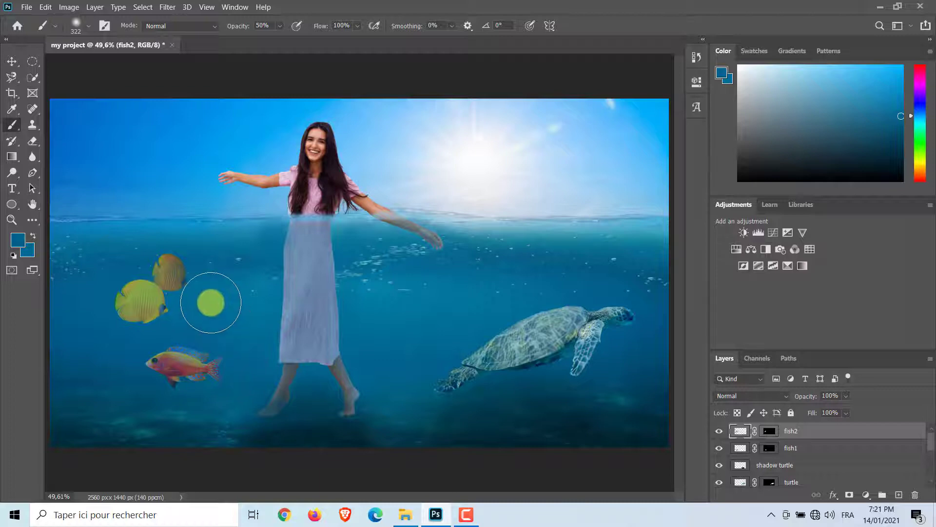
Step: Open the image bat-fish-380038 from the project folder
click(24, 8)
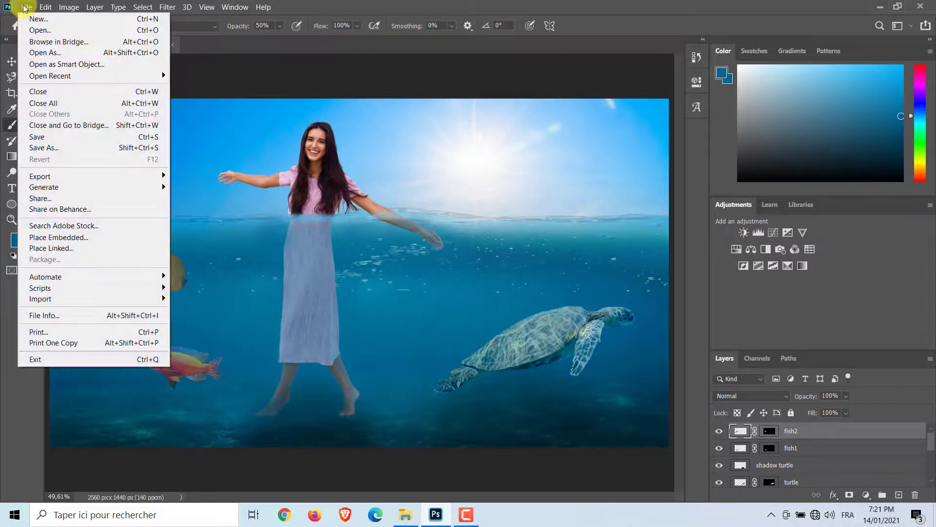
click(26, 25)
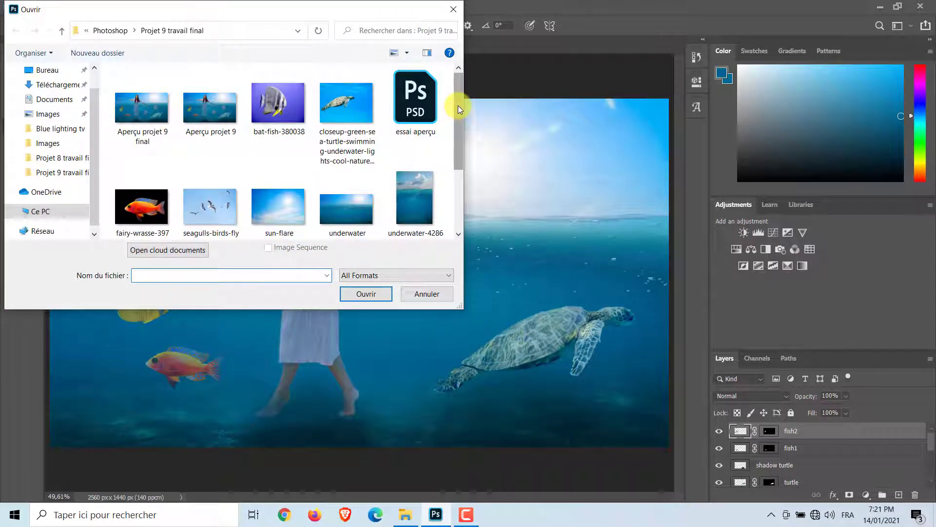
mouse_move(458, 105)
mouse_down()
mouse_move(458, 144)
mouse_move(456, 99)
mouse_up()
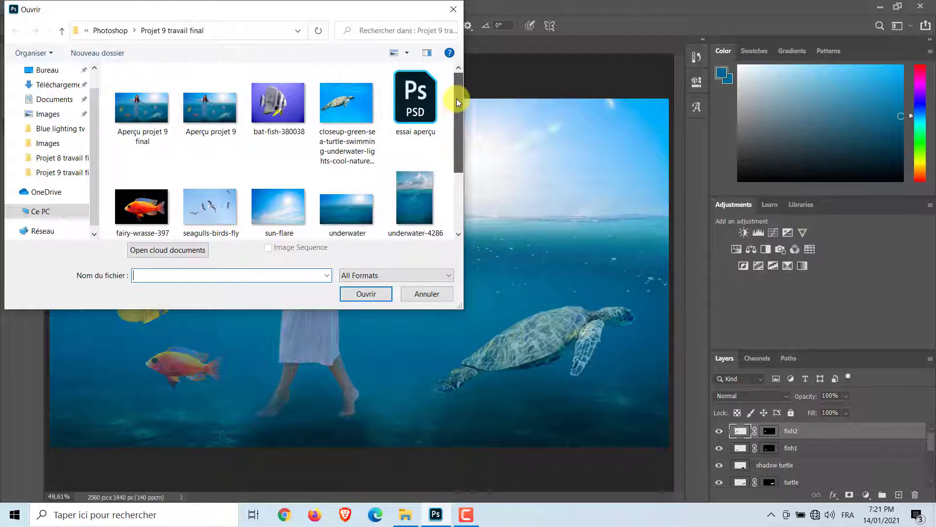
click(285, 102)
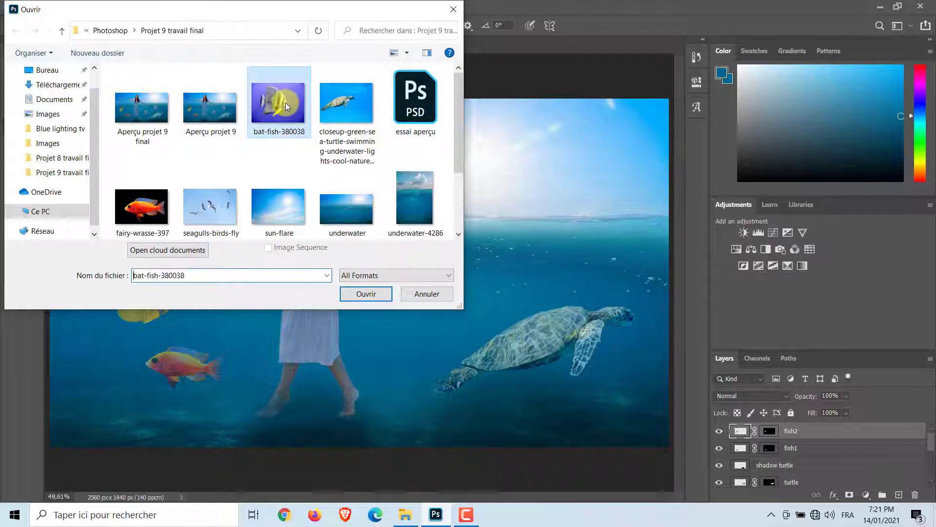
click(347, 292)
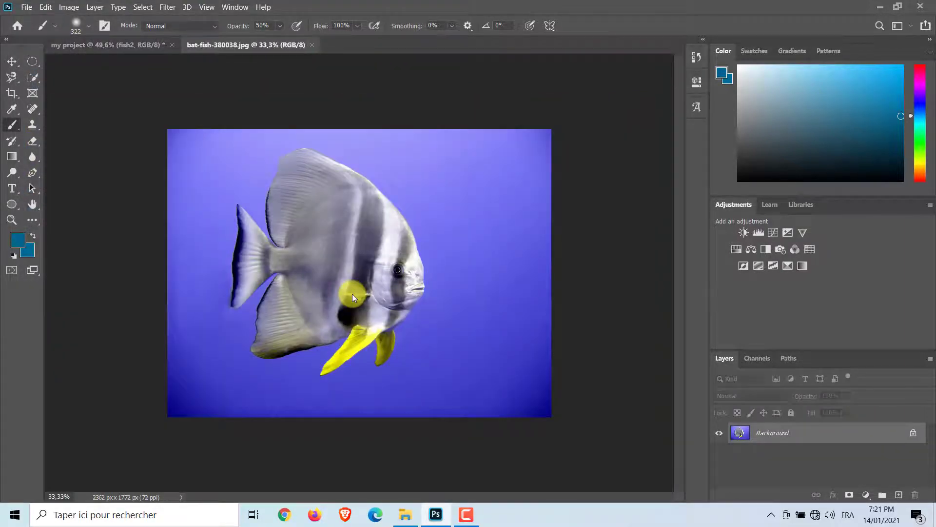
Step: Select the bat fish with the Quick Selection tool and output it from Select and Mask as a selection
click(32, 77)
mouse_move(318, 318)
mouse_down()
mouse_move(346, 308)
mouse_move(352, 347)
mouse_move(387, 334)
mouse_move(413, 286)
mouse_move(361, 195)
mouse_move(274, 246)
mouse_move(248, 228)
mouse_move(250, 250)
mouse_move(398, 322)
mouse_move(420, 293)
mouse_up()
click(418, 26)
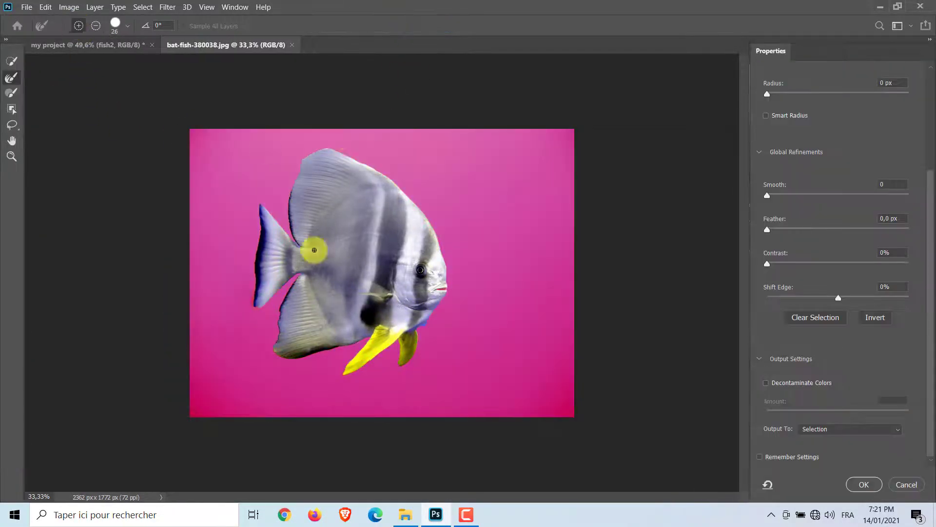
click(863, 484)
Step: Move the selected bat fish into the my project document
drag(303, 271, 325, 191)
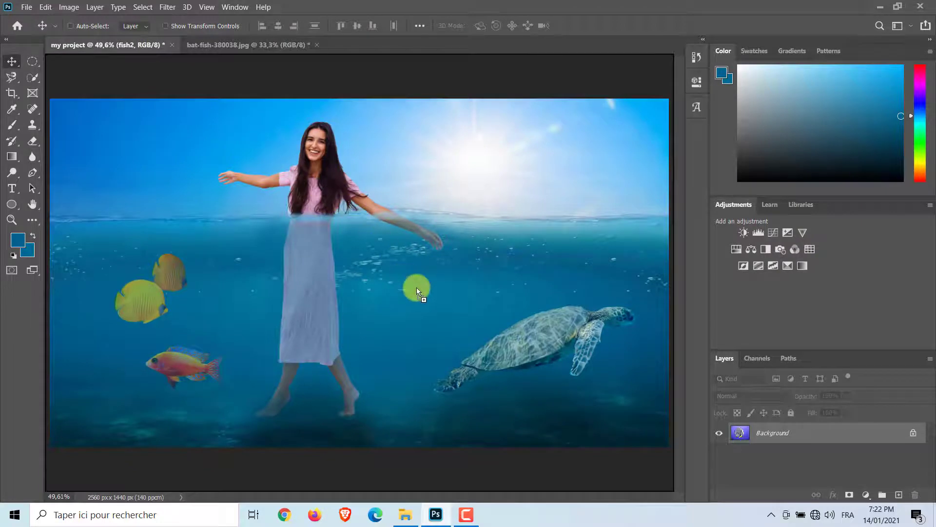
drag(417, 288, 415, 288)
drag(424, 221, 445, 260)
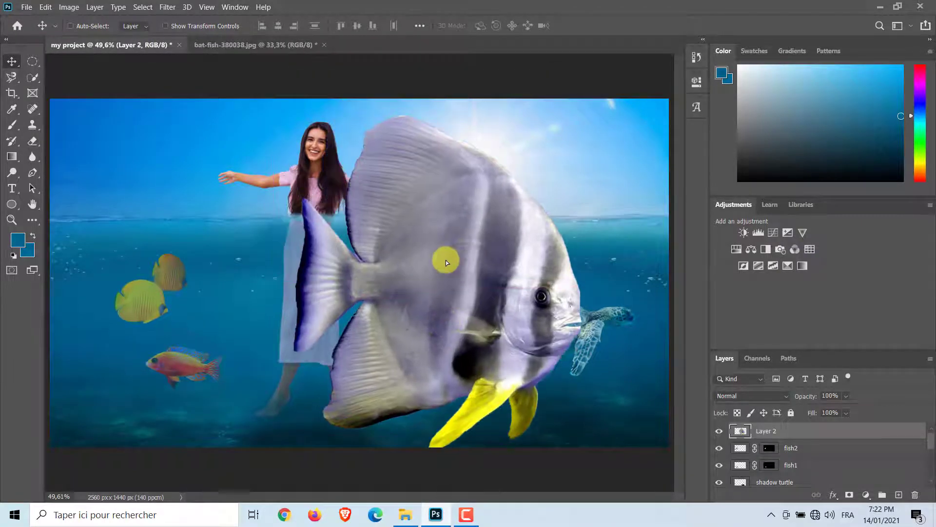
Step: Scale the bat fish to 17.41%, rotate it 4.26° and place it underwater between the woman and the turtle
key(ctrl+t)
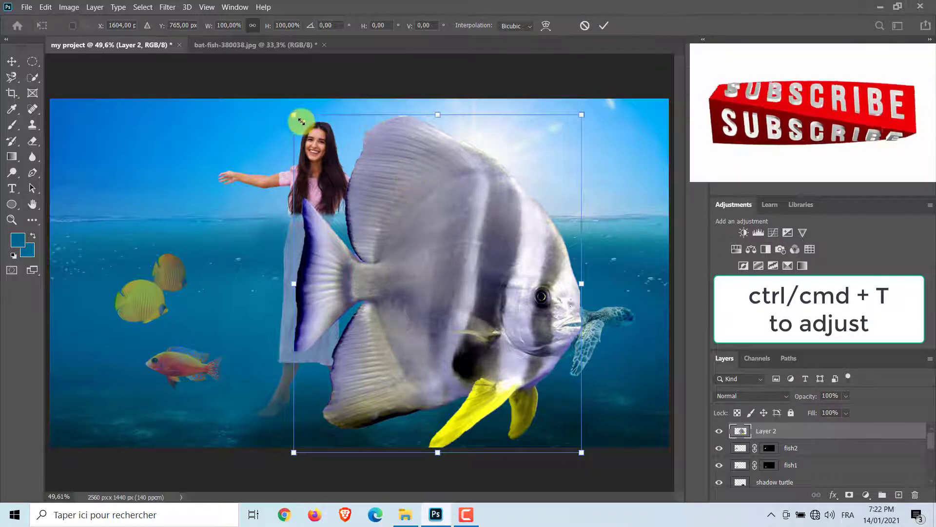
drag(300, 121, 507, 391)
drag(557, 429, 424, 321)
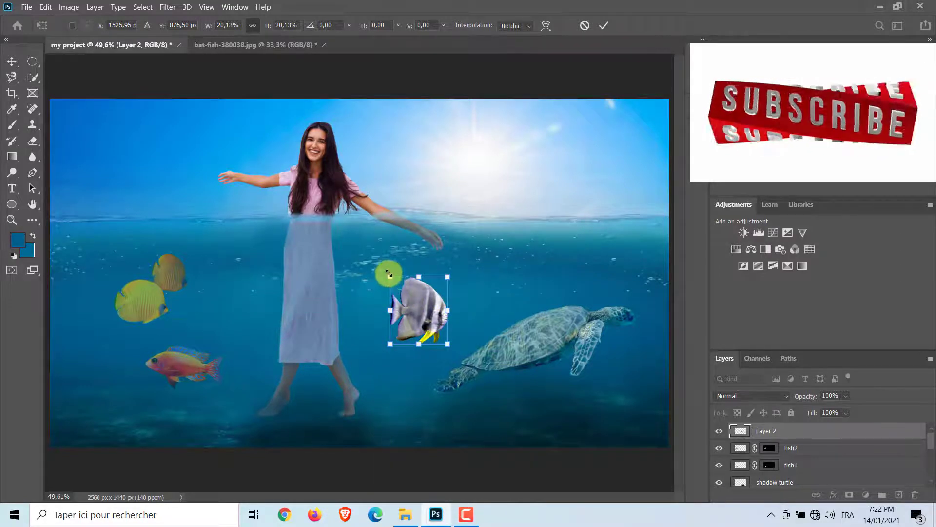
mouse_move(388, 274)
mouse_down()
mouse_move(378, 269)
mouse_move(386, 257)
mouse_move(387, 268)
mouse_up()
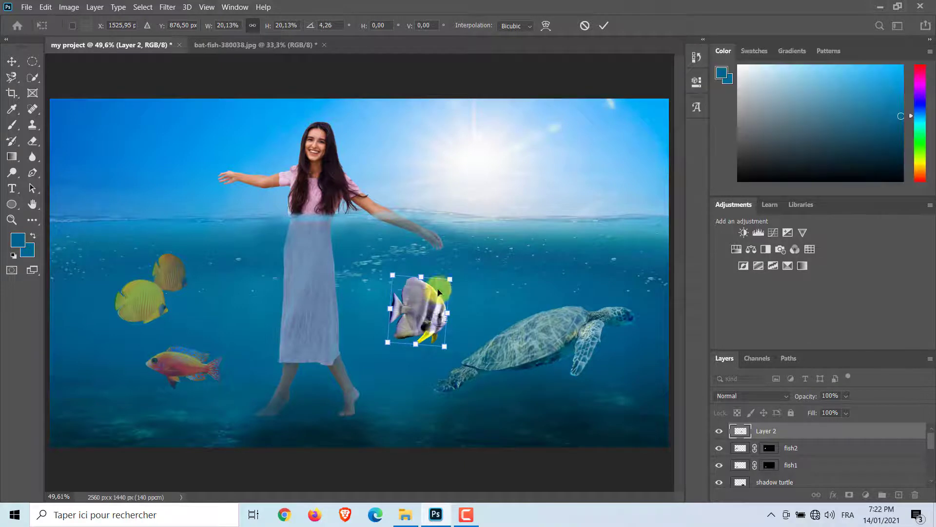
drag(450, 280, 441, 288)
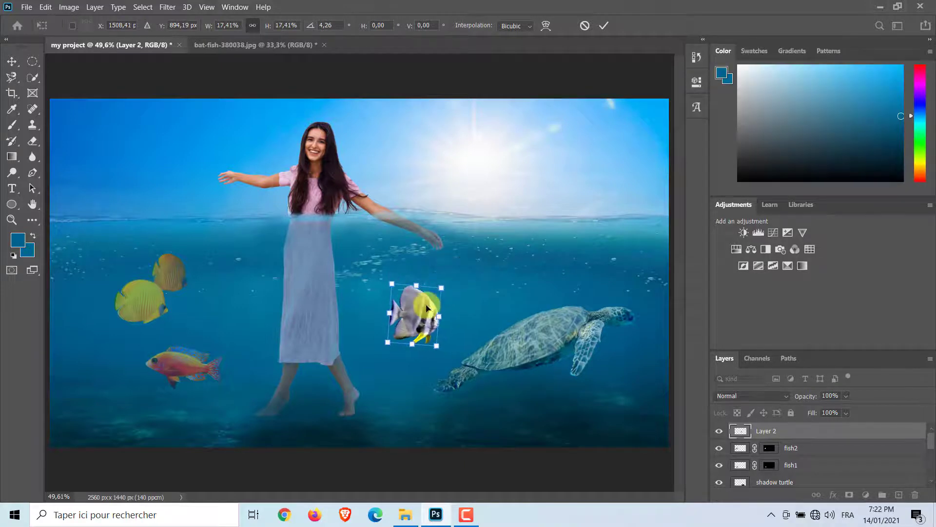
drag(418, 317, 412, 324)
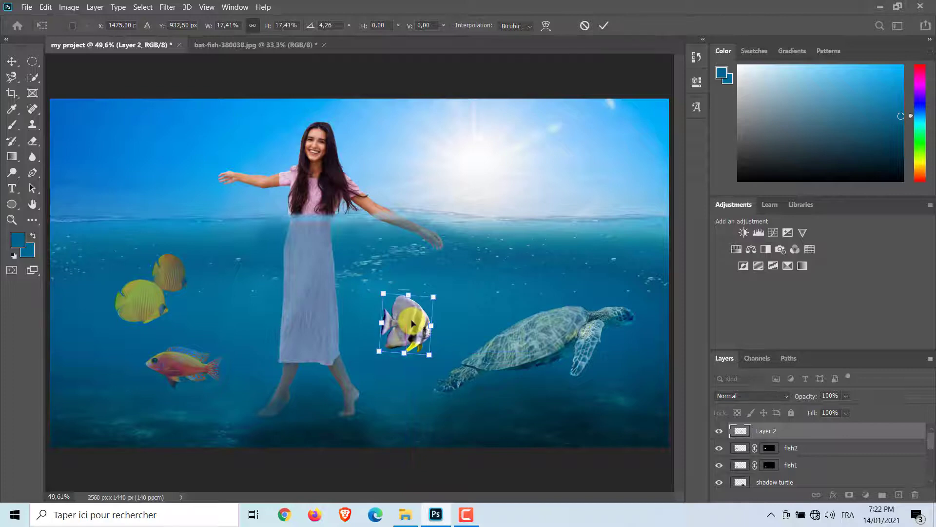
click(604, 26)
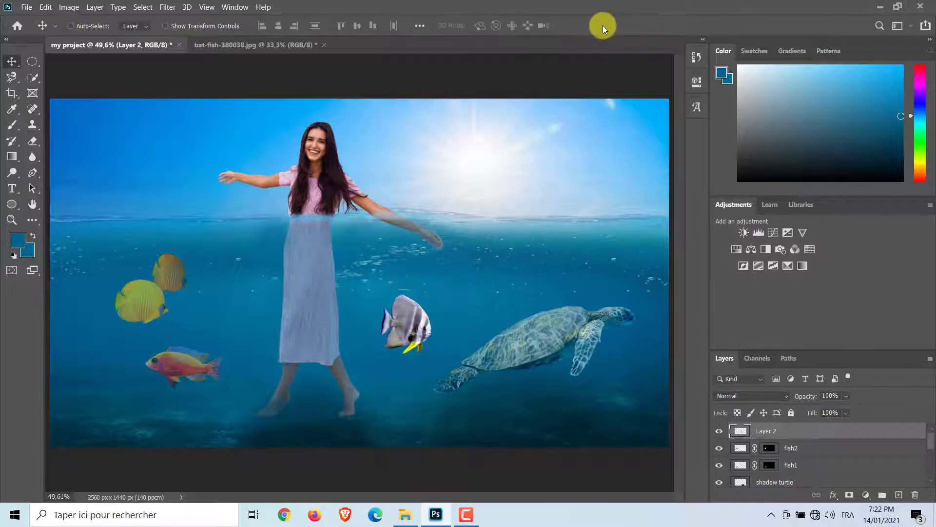
Step: Select the bat fish with the Quick Selection tool and add a layer mask from the selection
click(37, 80)
right_click(37, 79)
click(61, 90)
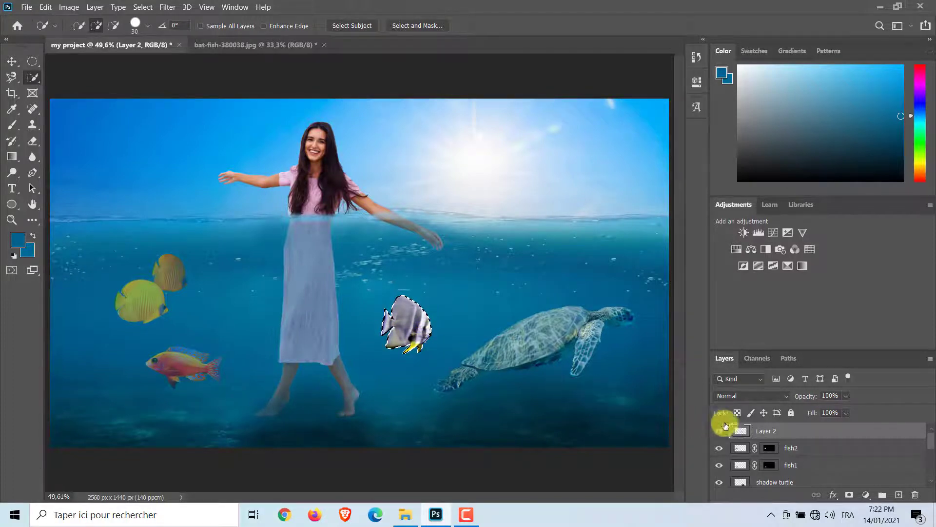
click(849, 495)
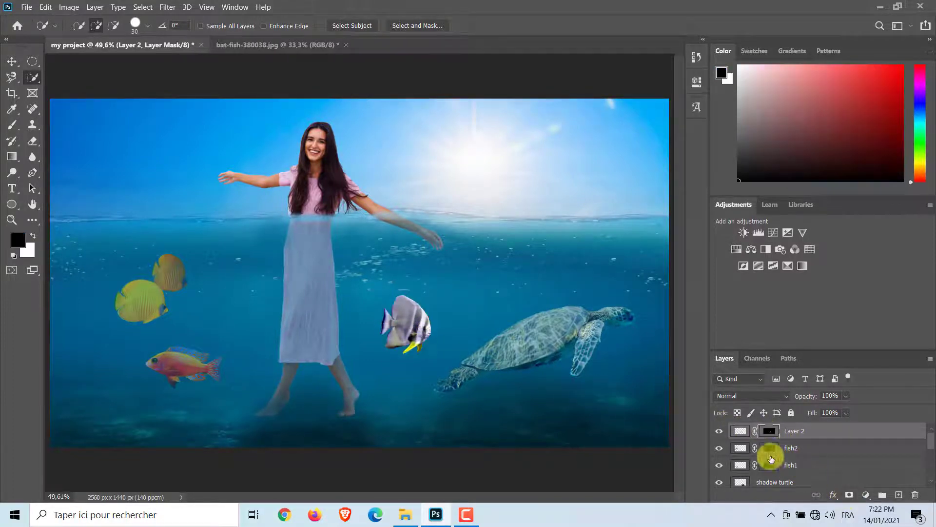
Step: Tint the bat fish itself, not its mask, with the water blue using the soft 322 px brush at 50% opacity
click(740, 430)
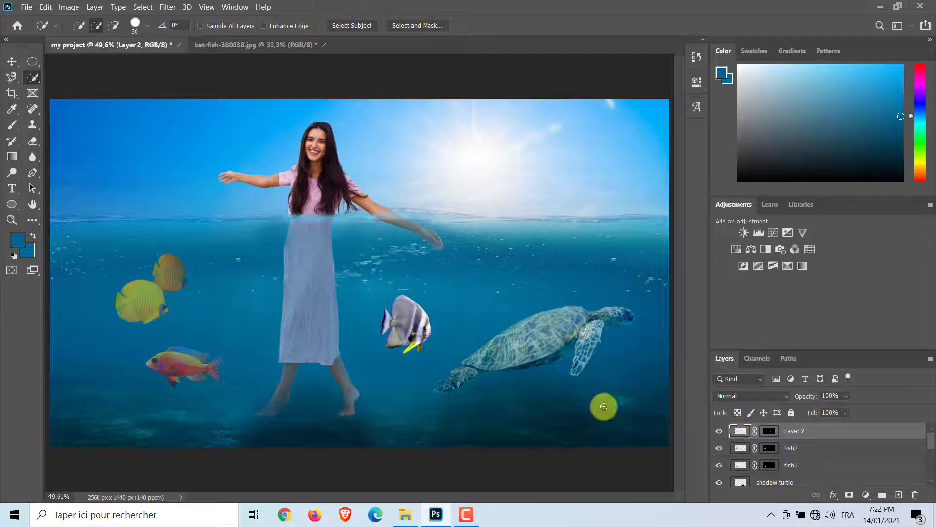
click(12, 125)
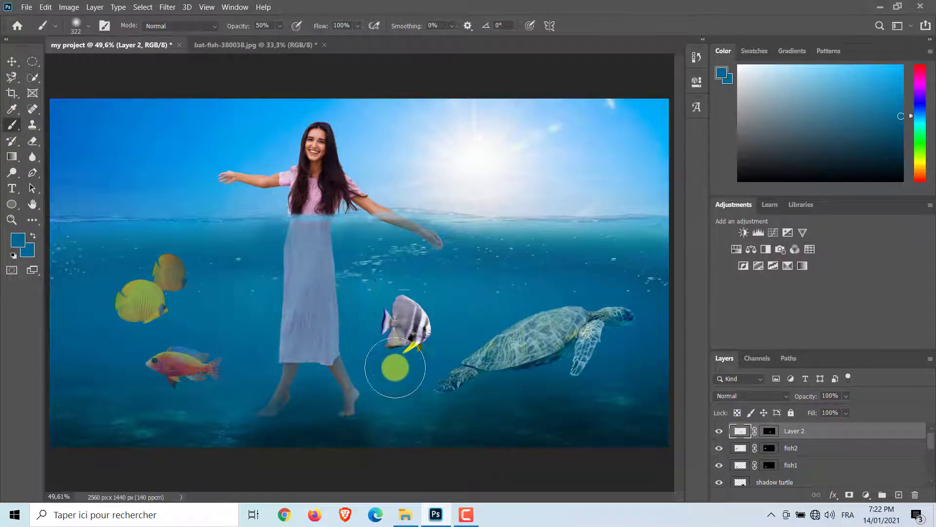
drag(411, 315, 414, 332)
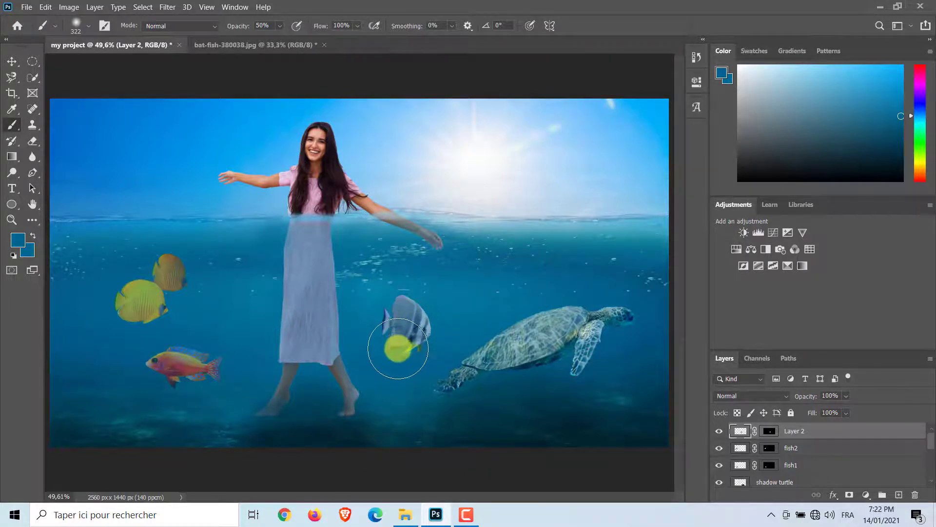
Step: Undo the last brush stroke on the bat fish and flip the bat-fish-380038.jpg canvas horizontally
key(ctrl+z)
click(264, 46)
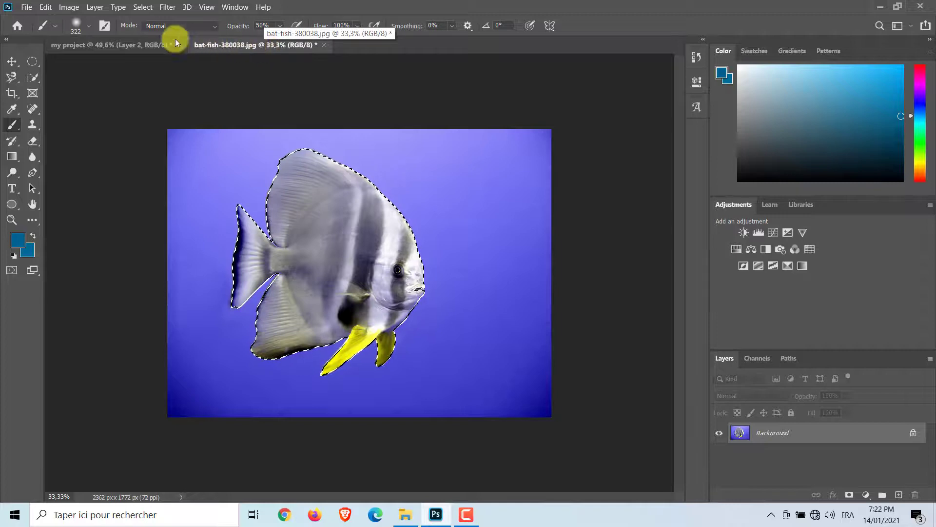
click(94, 8)
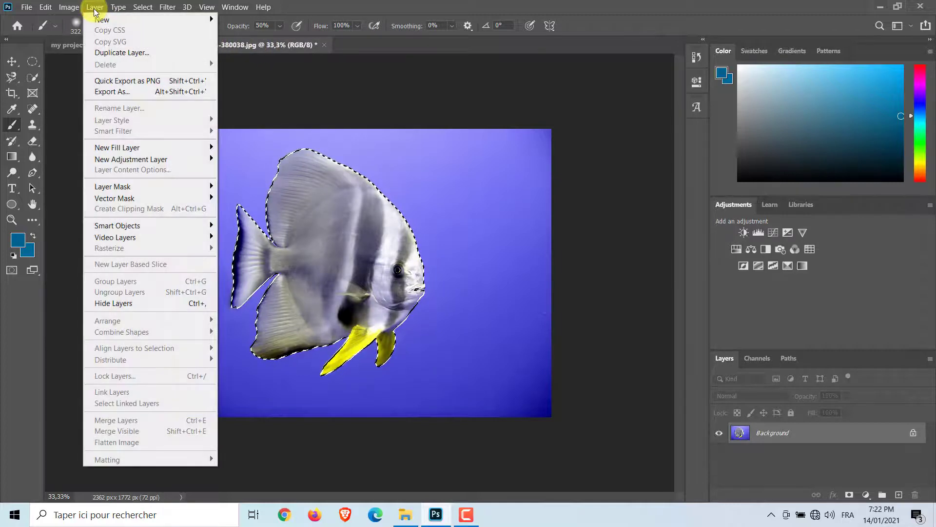
mouse_move(76, 10)
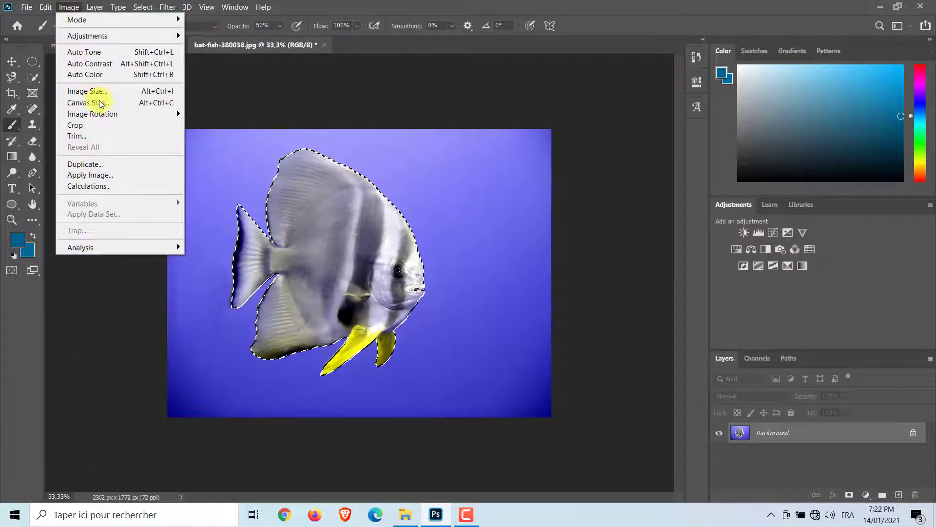
mouse_move(167, 115)
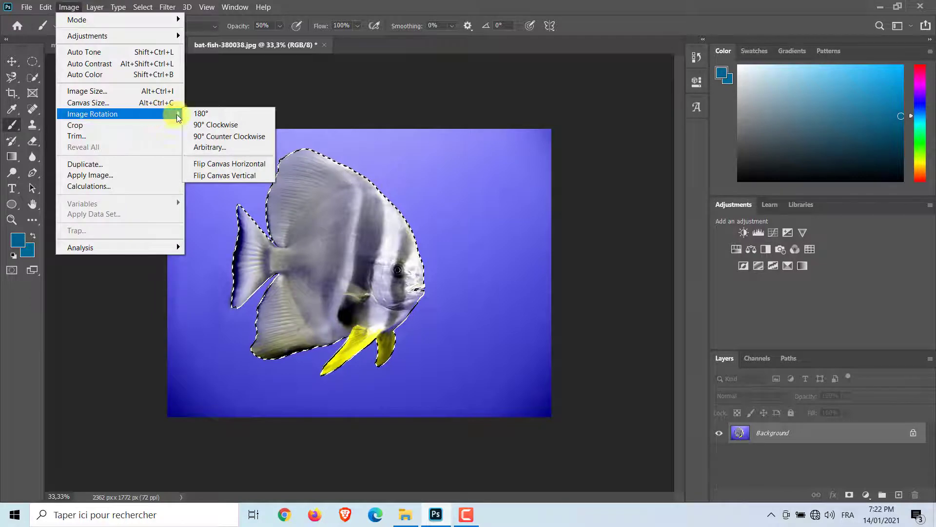
click(223, 164)
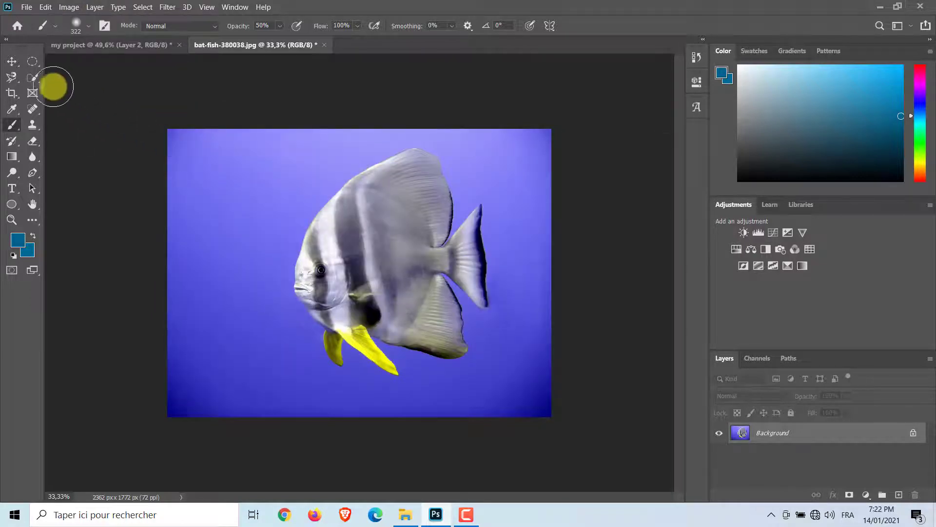
Step: Select the flipped bat fish with the Quick Selection tool and move it into the my project document
click(34, 78)
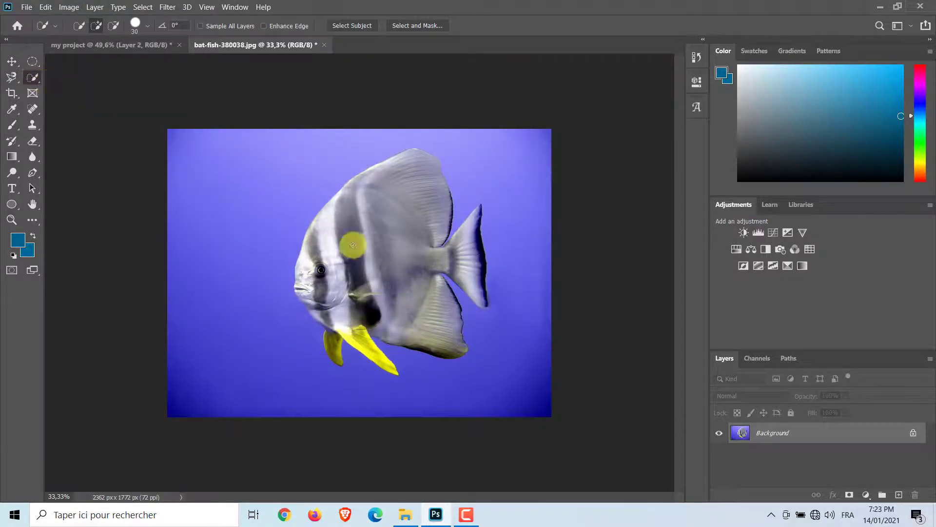
mouse_move(426, 315)
mouse_down()
mouse_move(435, 271)
mouse_move(472, 256)
mouse_move(475, 230)
mouse_move(430, 252)
mouse_move(442, 210)
mouse_move(437, 170)
mouse_move(330, 237)
mouse_up()
mouse_move(308, 285)
mouse_down()
mouse_move(363, 343)
mouse_move(322, 318)
mouse_up()
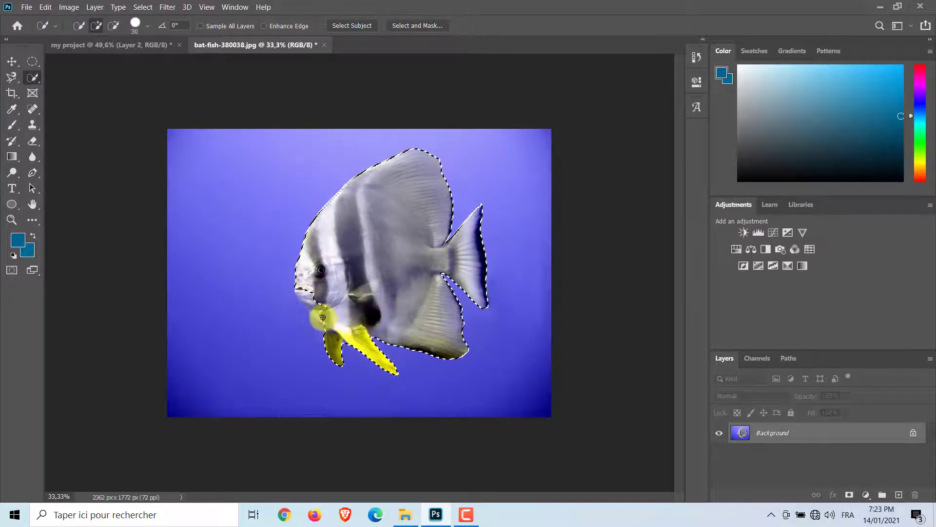
click(425, 330)
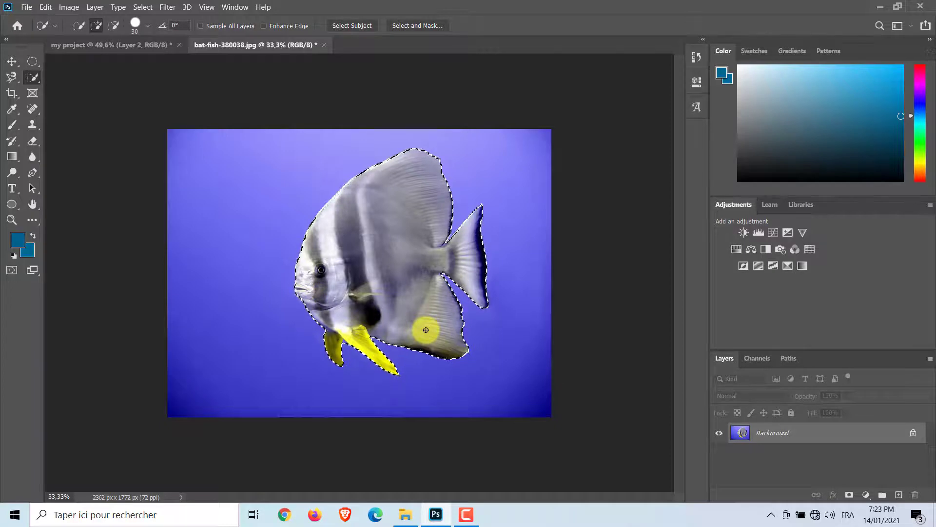
click(11, 60)
drag(373, 274, 475, 319)
Step: Scale the second bat fish to 16.42%, rotate it -6.39° and place it underwater just above the turtle
key(ctrl+t)
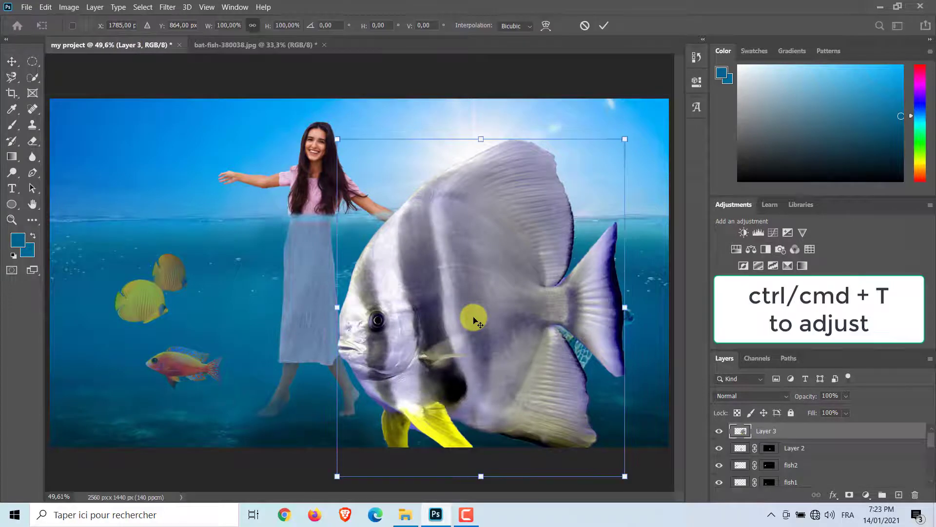
drag(338, 141, 488, 246)
drag(503, 282, 501, 278)
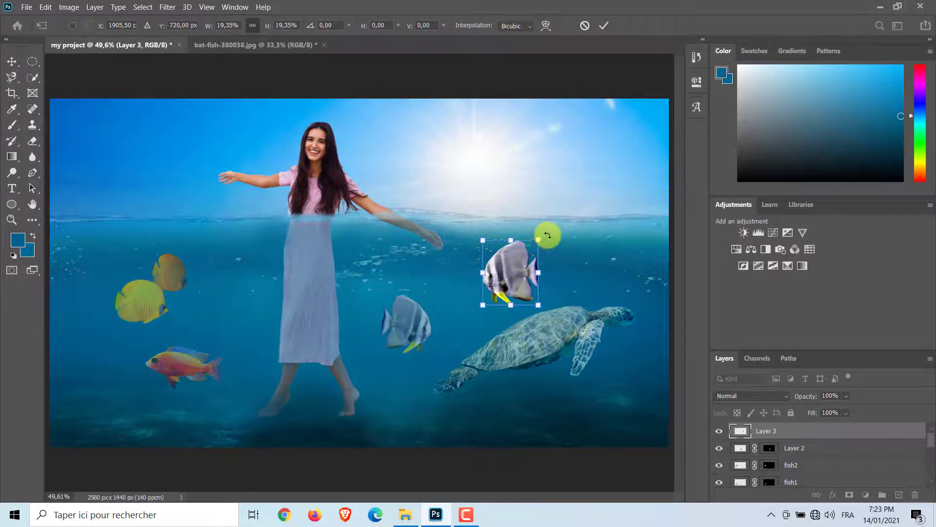
drag(547, 235, 541, 224)
drag(506, 269, 514, 263)
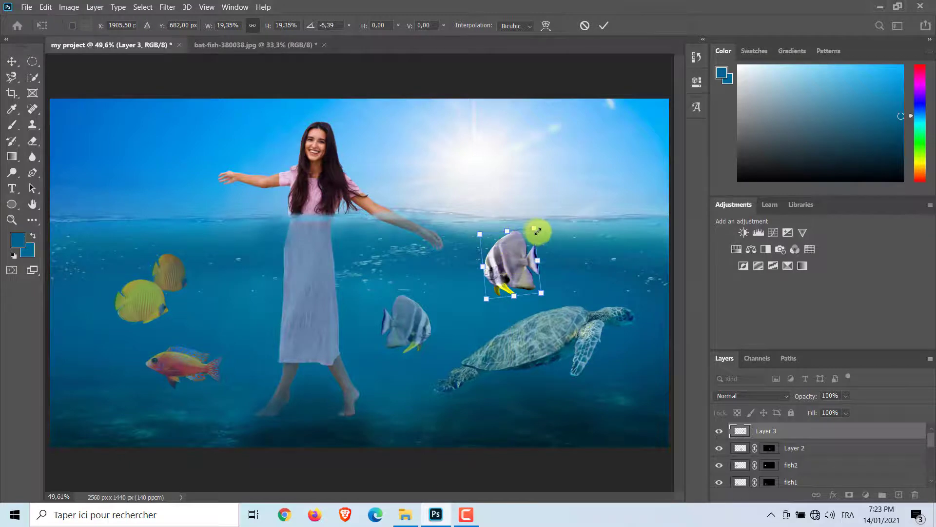
drag(535, 230, 528, 241)
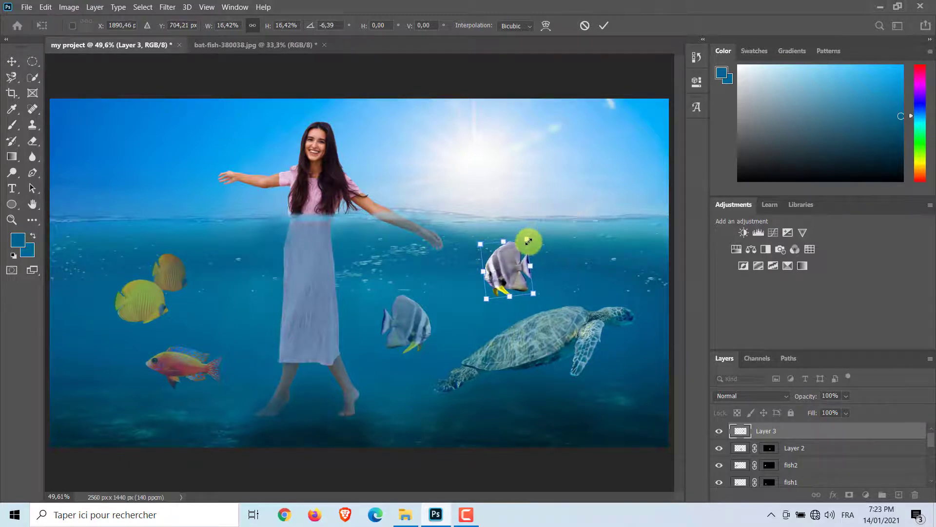
click(601, 25)
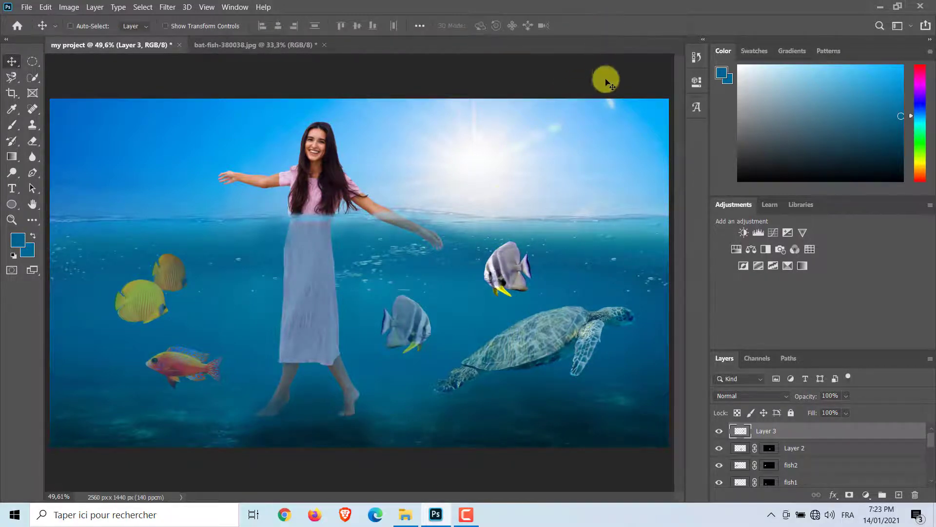
Step: Mask the second bat fish from a Quick Selection and tint its image with the water blue using the soft 322 px brush at 50% opacity
click(33, 77)
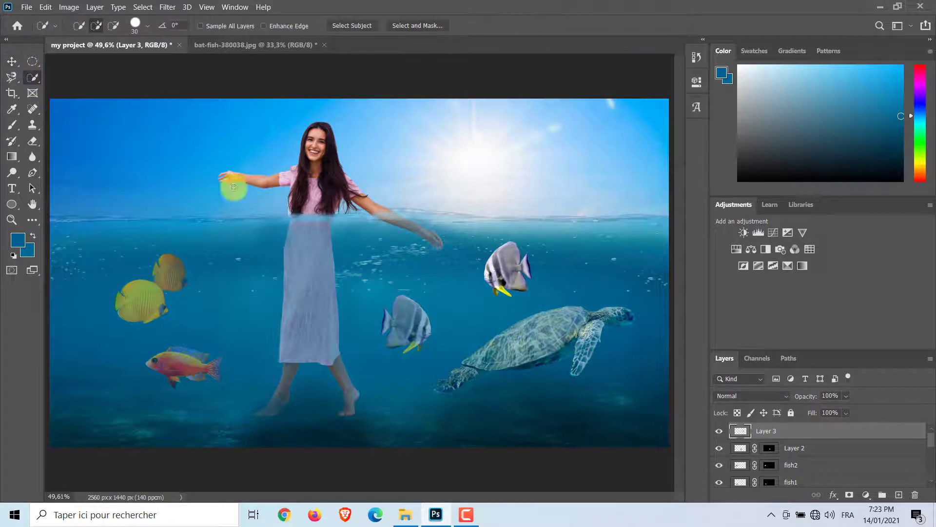
drag(504, 279, 520, 268)
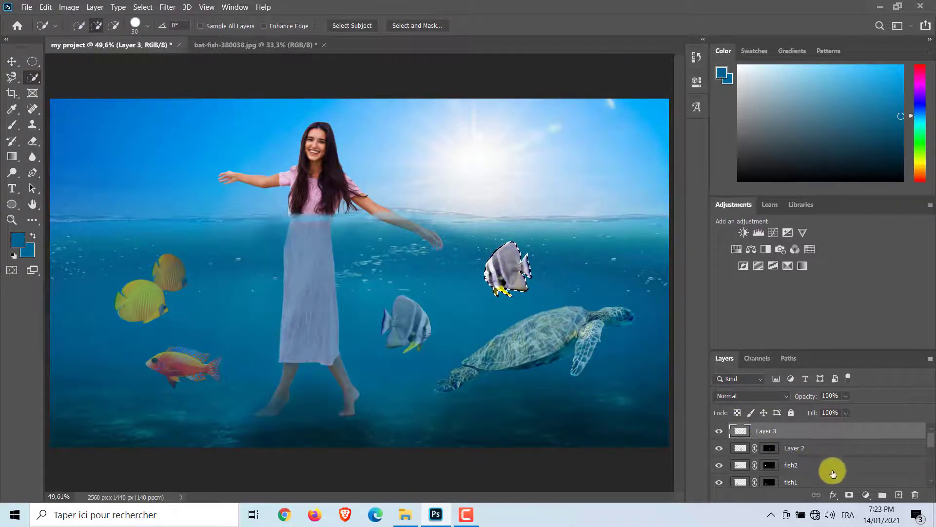
click(849, 496)
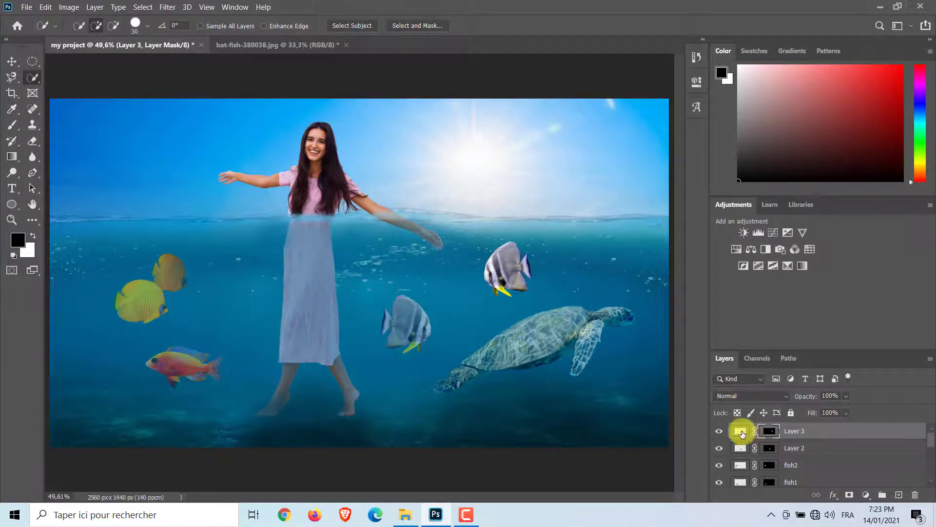
click(741, 432)
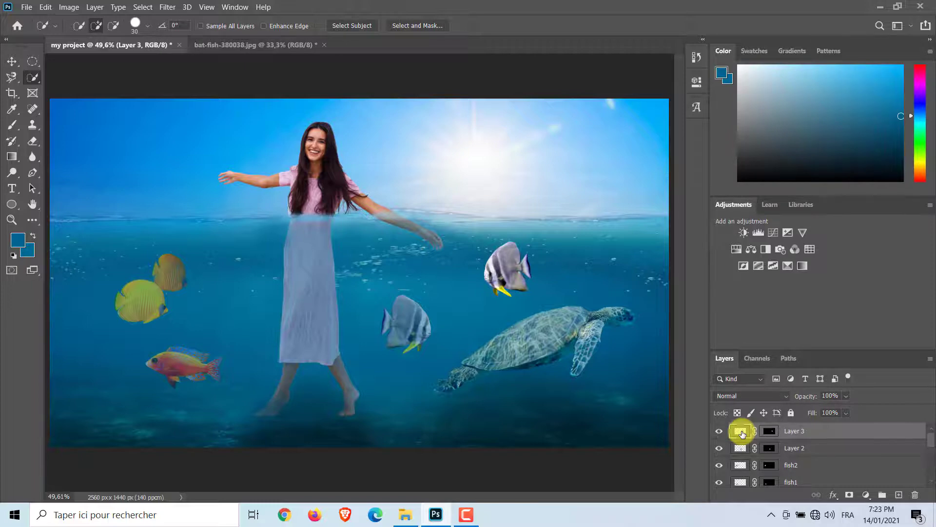
click(14, 126)
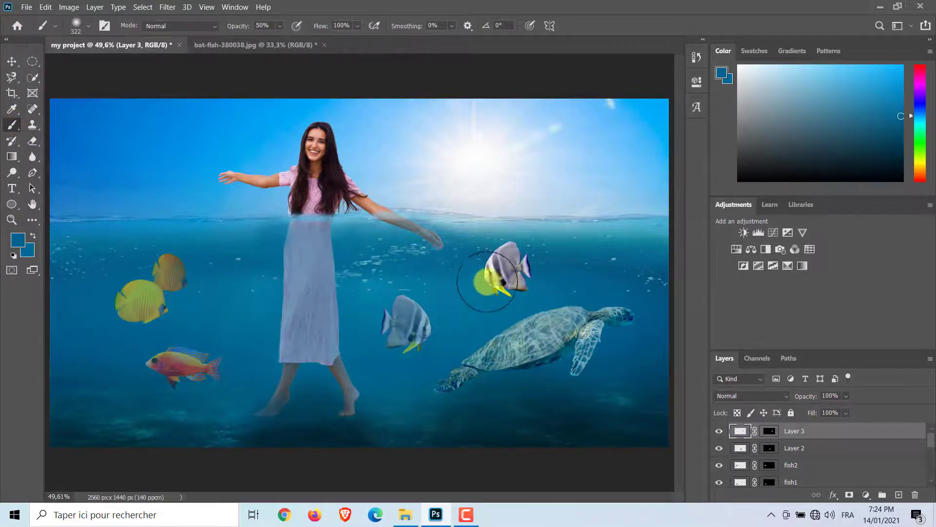
Step: Rename the first bat fish layer fsh3 and the second one fish4
double_click(800, 448)
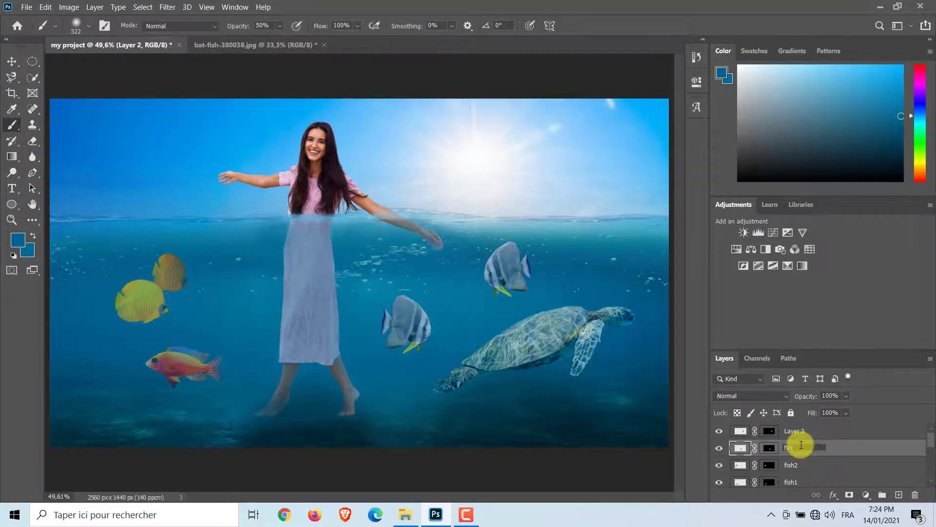
key(Return)
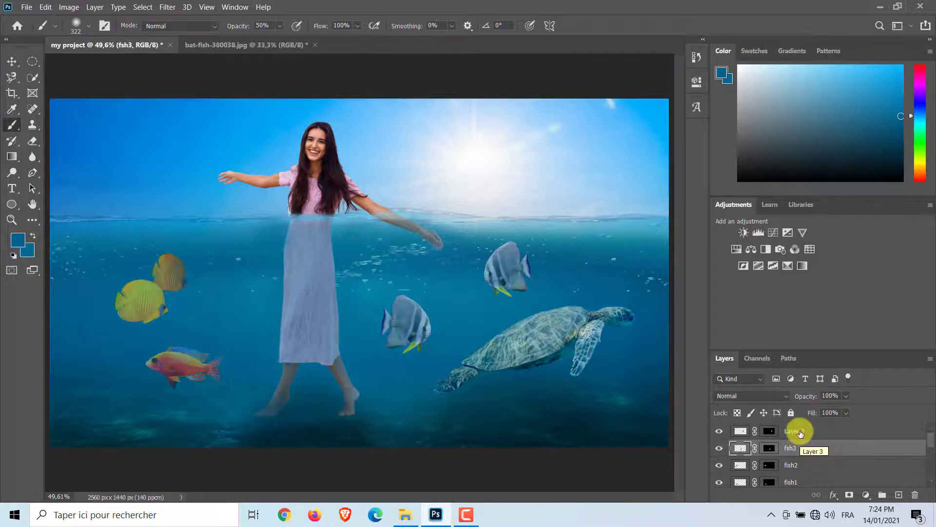
double_click(799, 430)
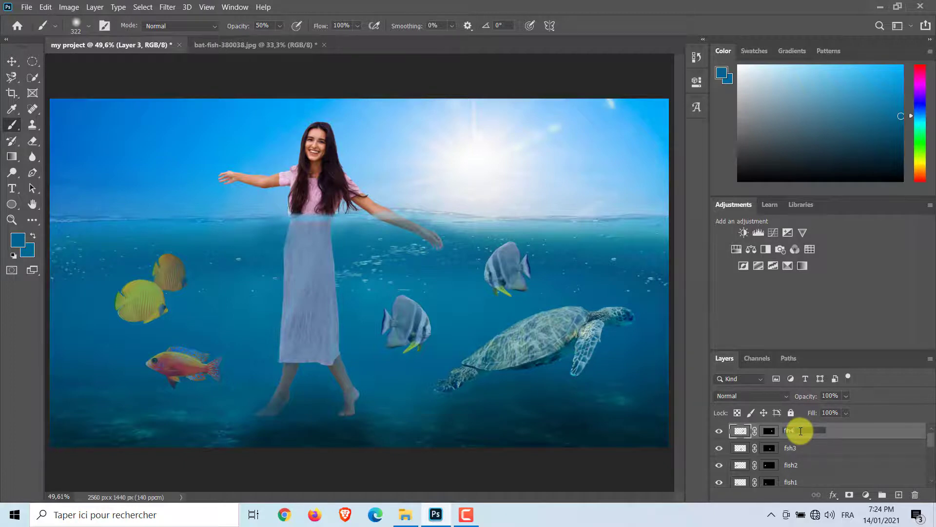
key(Return)
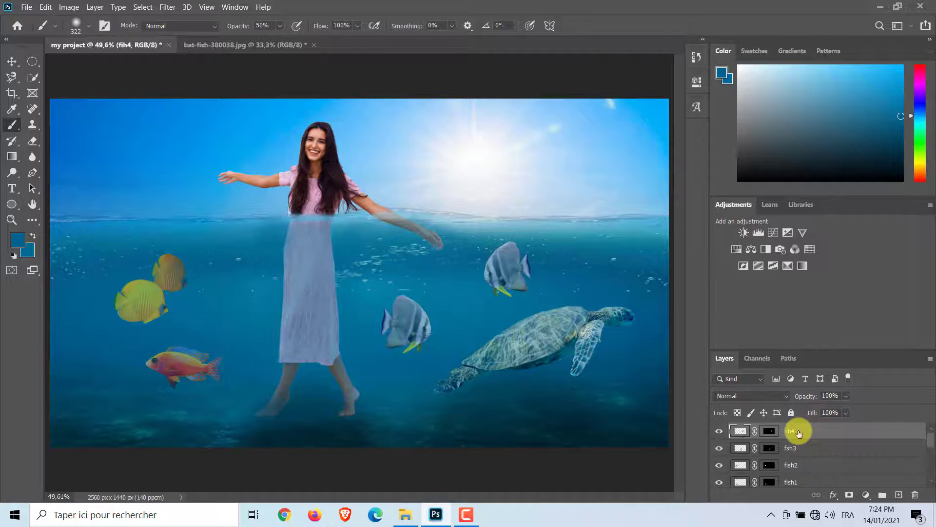
double_click(790, 432)
key(Return)
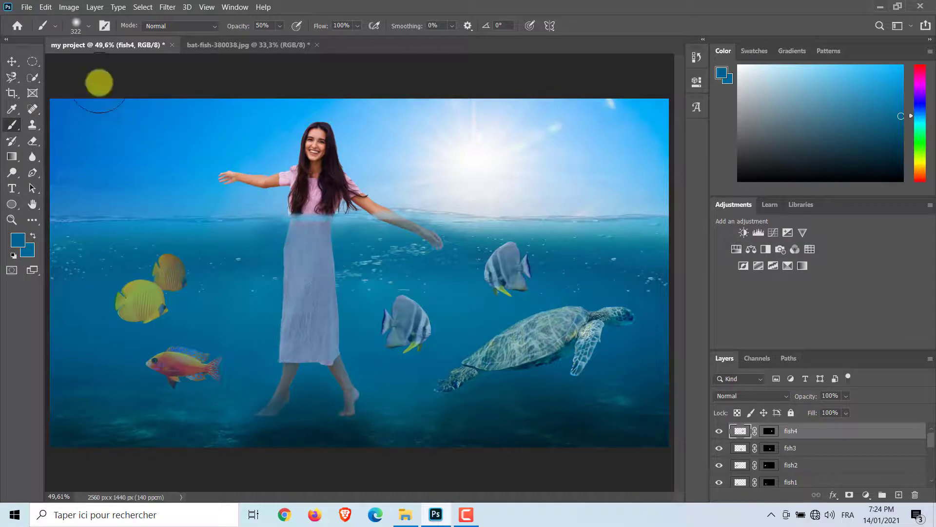
Step: Open the image seagulls-birds-fly-blue-sky from the project folder
click(28, 7)
click(27, 30)
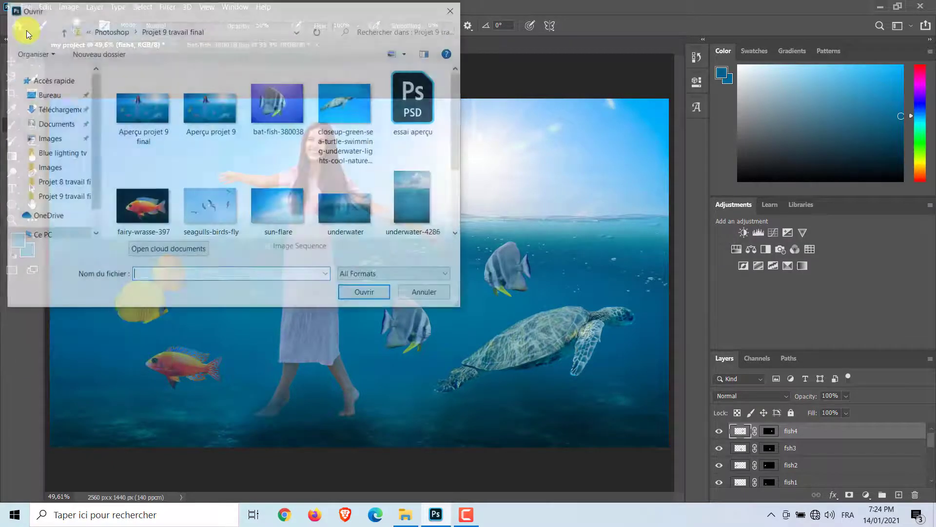
click(216, 202)
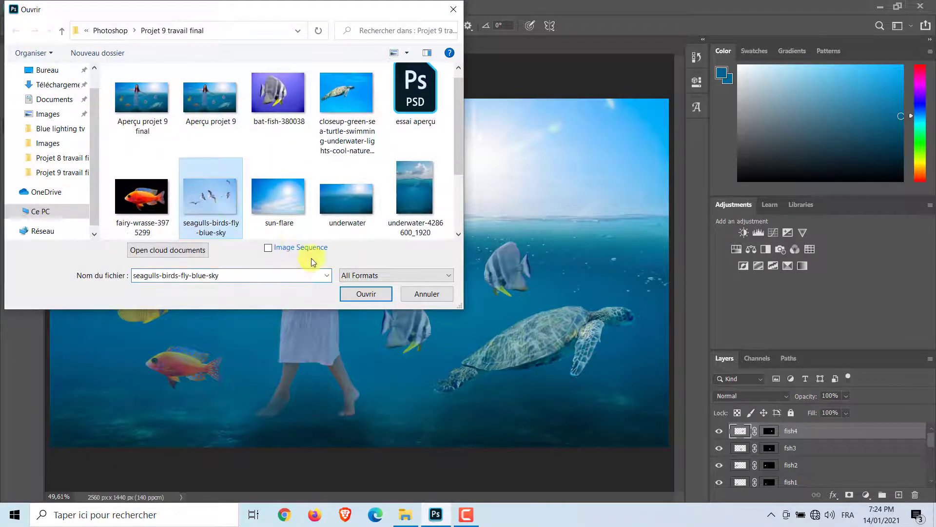
click(356, 295)
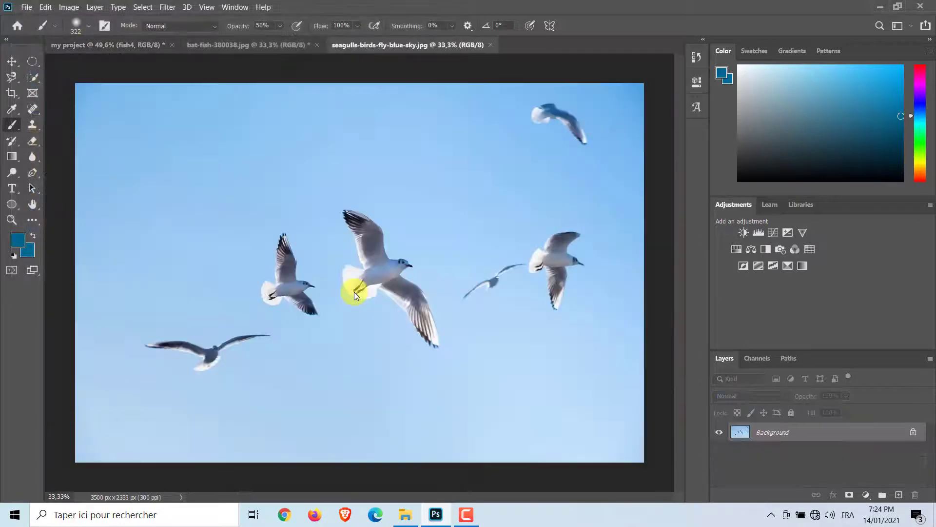
Step: Select four seagulls with the Quick Selection tool: the large central one, the two to its left and the upper-right one
click(33, 77)
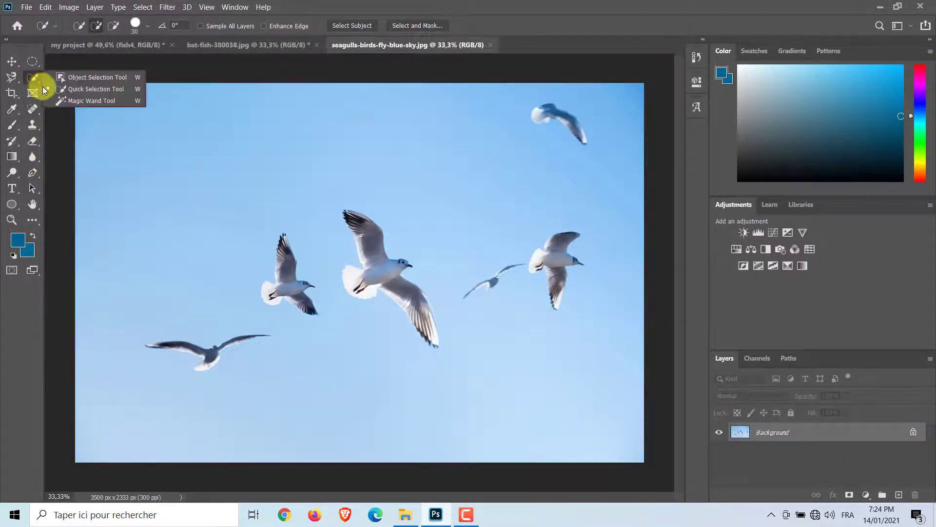
click(88, 89)
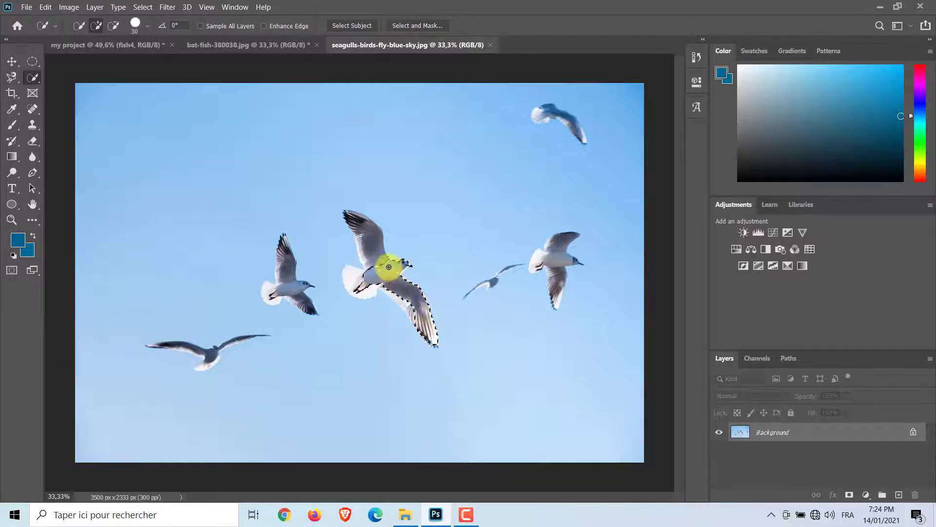
mouse_move(388, 267)
mouse_down()
mouse_move(372, 235)
mouse_move(360, 247)
mouse_move(366, 283)
mouse_move(351, 283)
mouse_move(351, 274)
mouse_up()
mouse_move(309, 305)
mouse_down()
mouse_move(284, 236)
mouse_move(272, 293)
mouse_up()
mouse_move(268, 336)
mouse_down()
mouse_move(223, 347)
mouse_move(205, 367)
mouse_move(148, 345)
mouse_up()
mouse_move(542, 114)
mouse_down()
mouse_move(580, 130)
mouse_move(556, 117)
mouse_up()
click(113, 26)
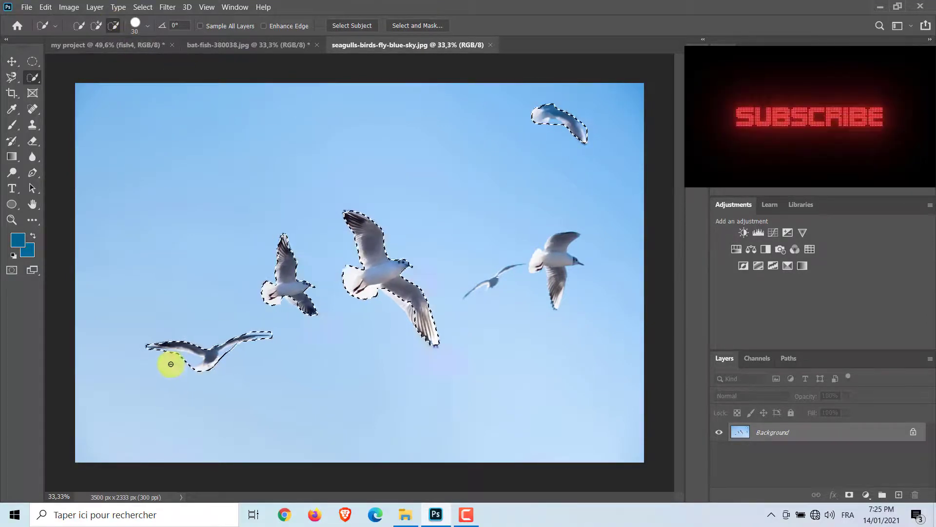
click(96, 26)
Step: Start Select and Mask and clean the sky fringes around the lower-left seagull's wings and tail with the 26 px Refine Edge Brush
click(396, 25)
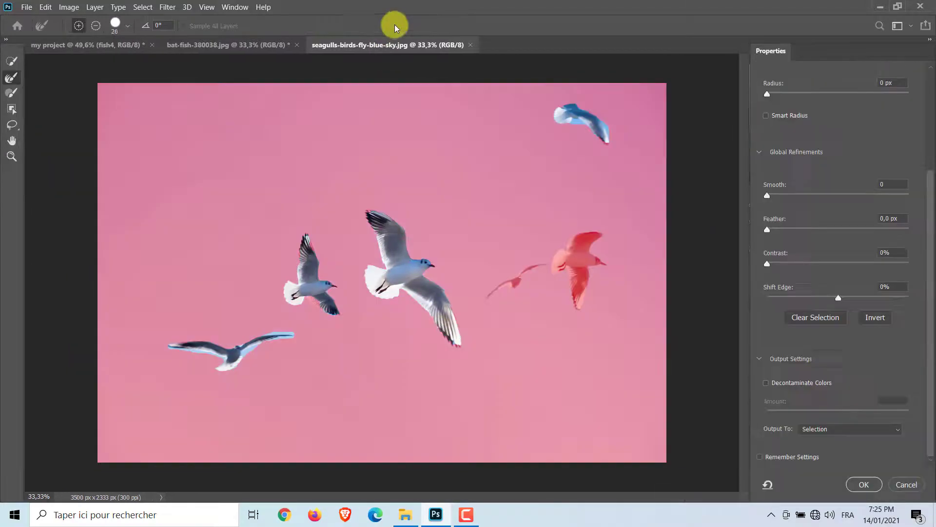
click(12, 156)
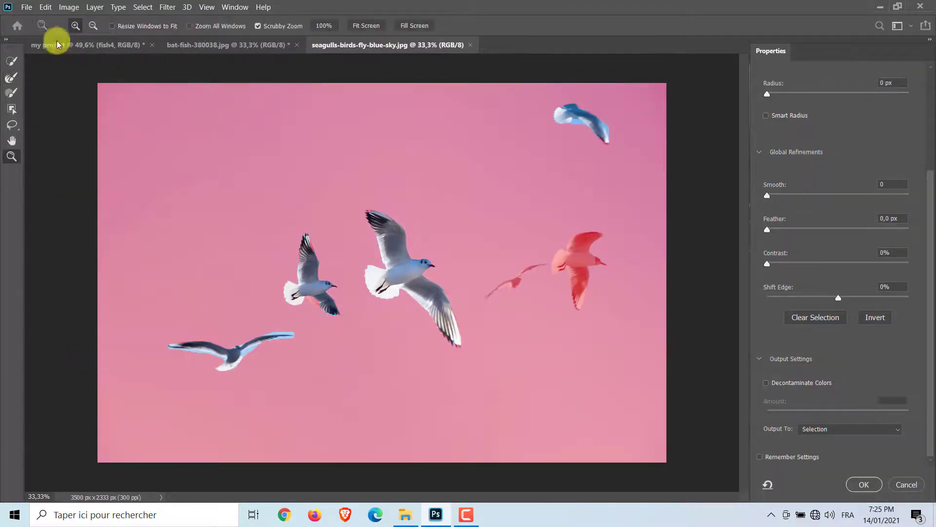
click(228, 357)
click(14, 78)
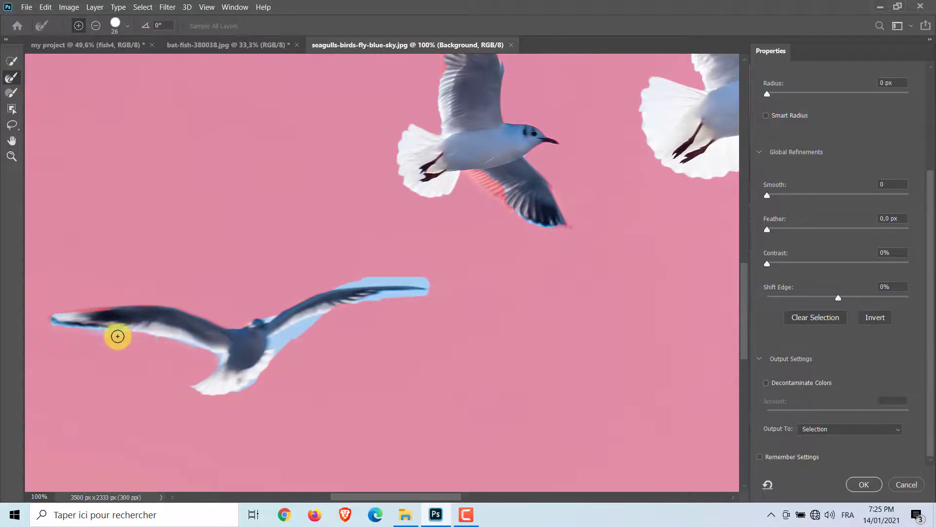
mouse_move(207, 373)
mouse_down()
mouse_move(285, 362)
mouse_move(311, 327)
mouse_move(278, 337)
mouse_up()
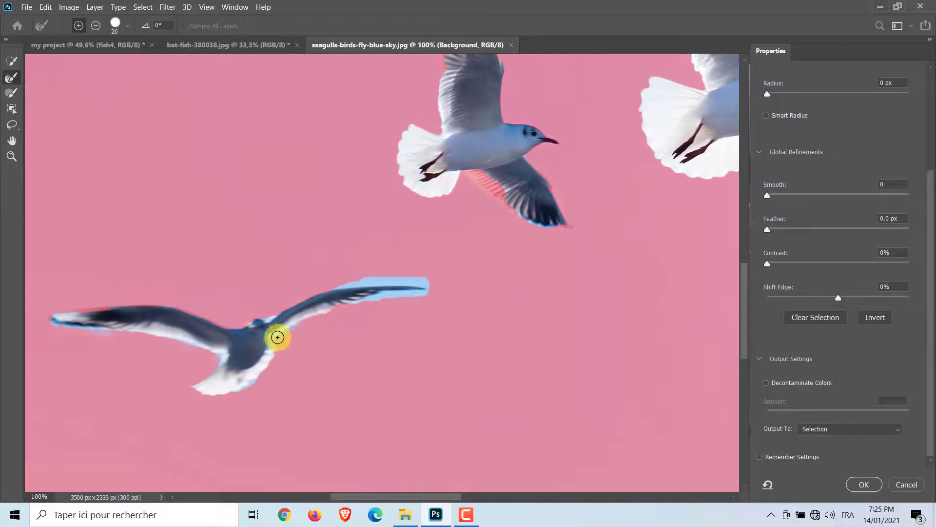
mouse_move(380, 342)
mouse_down()
mouse_move(377, 300)
mouse_move(361, 306)
mouse_move(431, 296)
mouse_move(368, 306)
mouse_move(366, 281)
mouse_move(350, 280)
mouse_move(422, 280)
mouse_move(337, 283)
mouse_move(407, 280)
mouse_move(437, 293)
mouse_up()
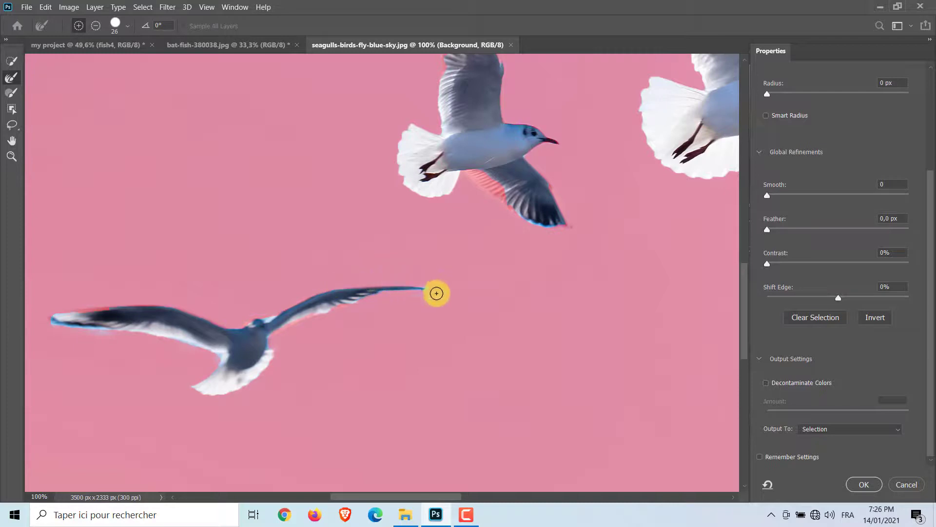
click(12, 93)
click(12, 77)
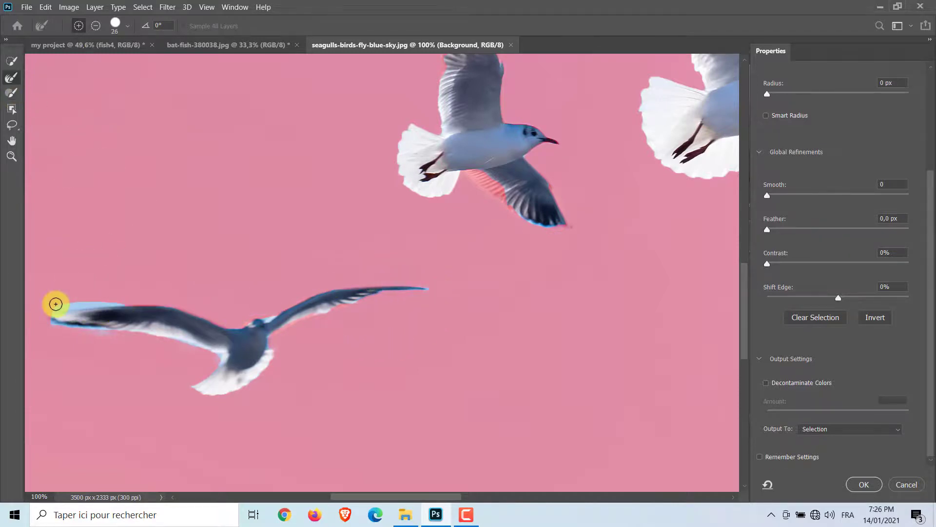
mouse_move(54, 303)
mouse_down()
mouse_move(97, 300)
mouse_move(45, 321)
mouse_up()
Step: Restore the missing wing areas of the seagull beside the central one with the 43 px brush and refine its wing edges at 26 px
drag(743, 344, 741, 303)
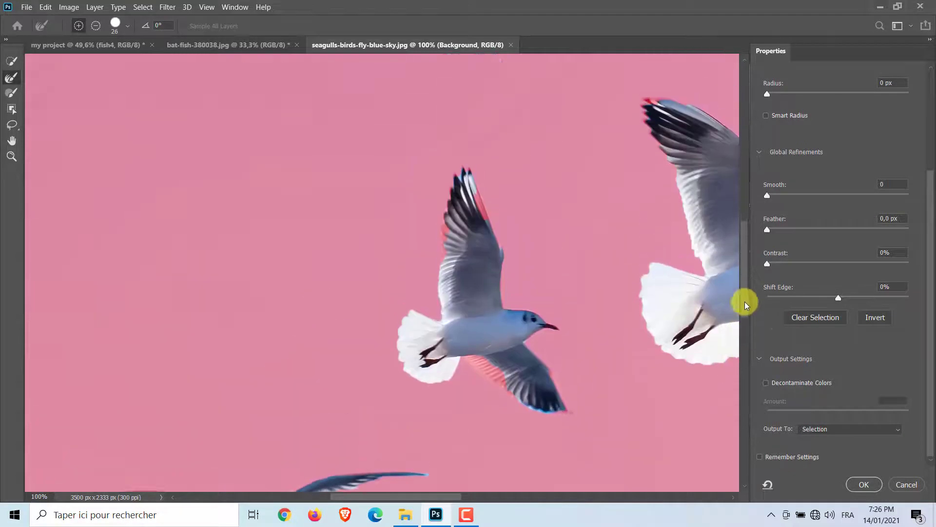
click(12, 92)
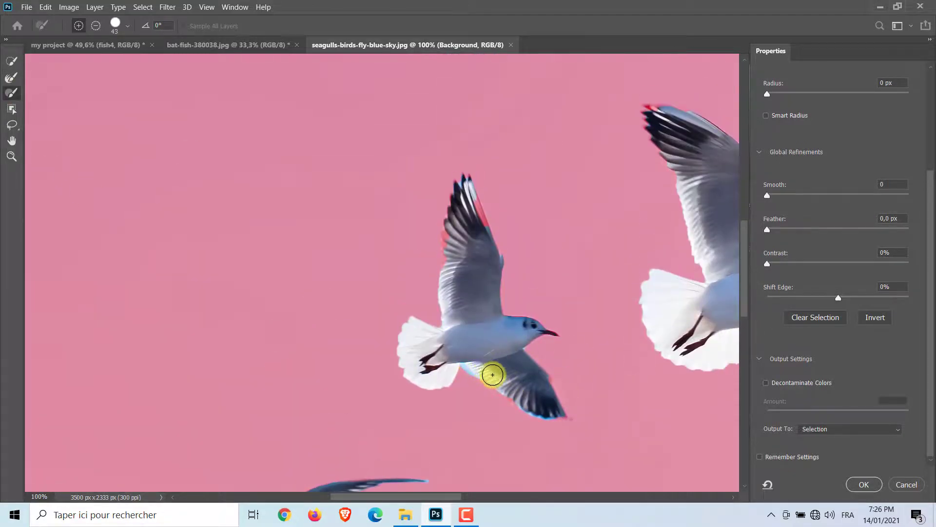
drag(492, 375, 529, 401)
mouse_move(452, 255)
mouse_down()
mouse_move(469, 205)
mouse_move(487, 248)
mouse_up()
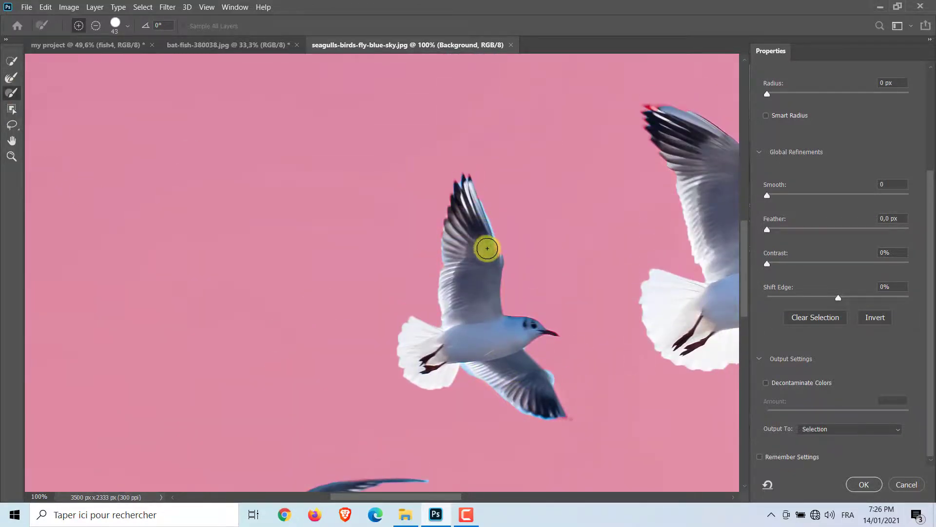
click(12, 77)
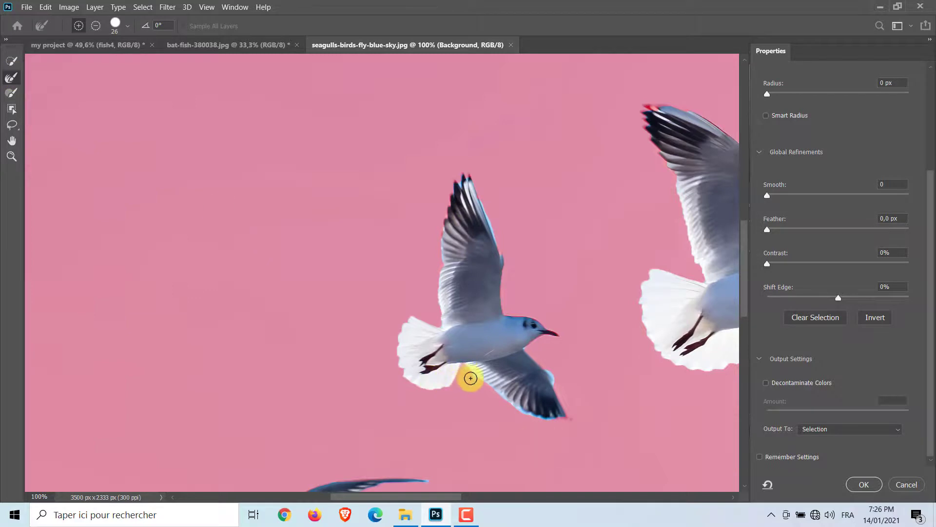
mouse_move(508, 401)
mouse_down()
mouse_move(545, 417)
mouse_move(557, 387)
mouse_up()
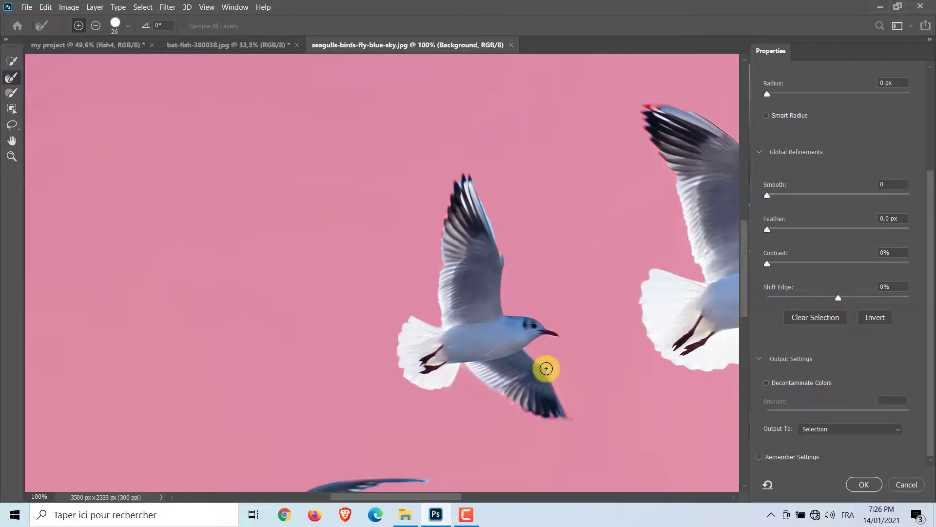
drag(502, 254, 468, 161)
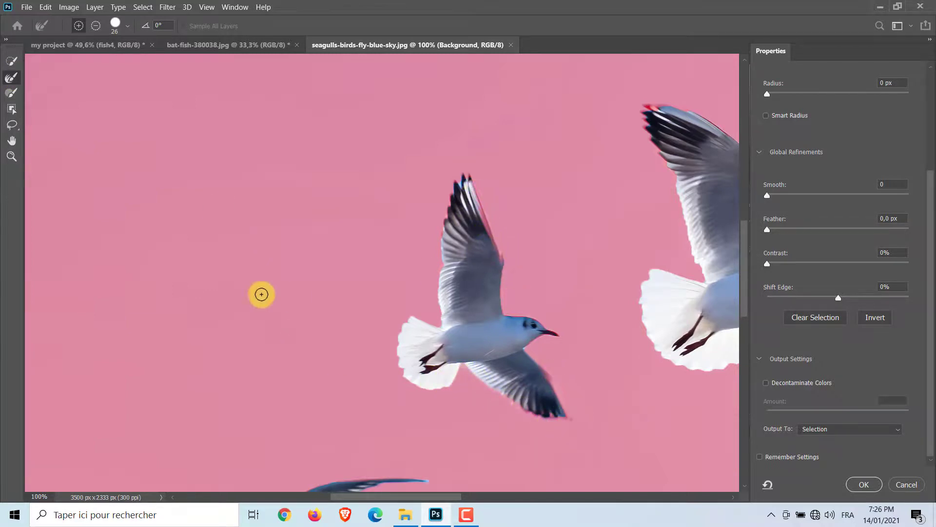
key(b)
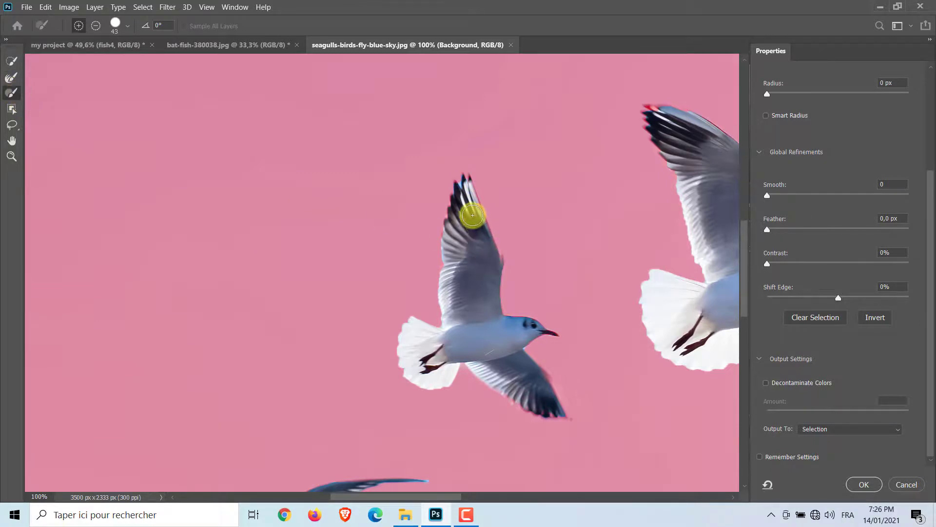
Step: Restore the missing wing parts of the large central seagull with the 43 px brush and refine its lower wing tip
drag(435, 498, 495, 493)
scroll(587, 383, down, 2)
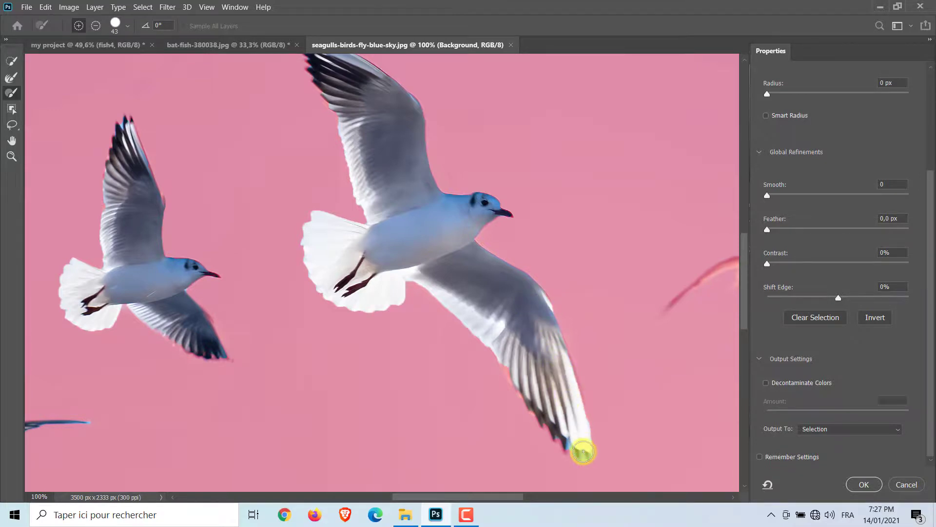
click(11, 77)
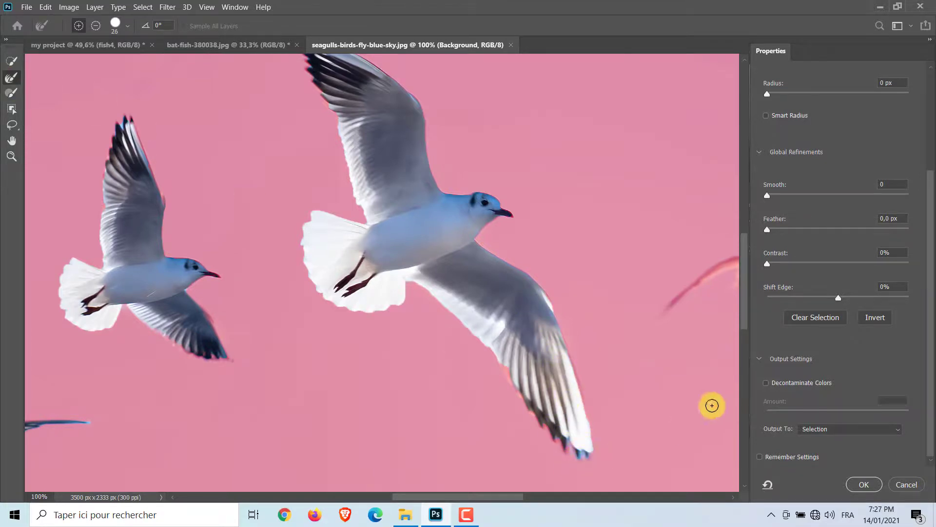
Step: Remove the sky fringe around the upper-right seagull with the 26 px Refine Edge Brush and output the result as a selection
drag(744, 309, 744, 270)
drag(481, 496, 567, 496)
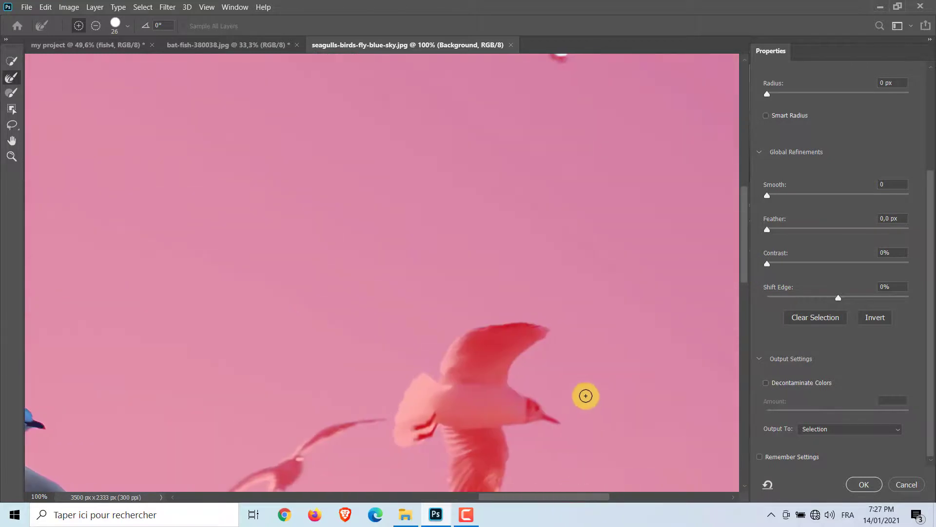
scroll(586, 395, up, 5)
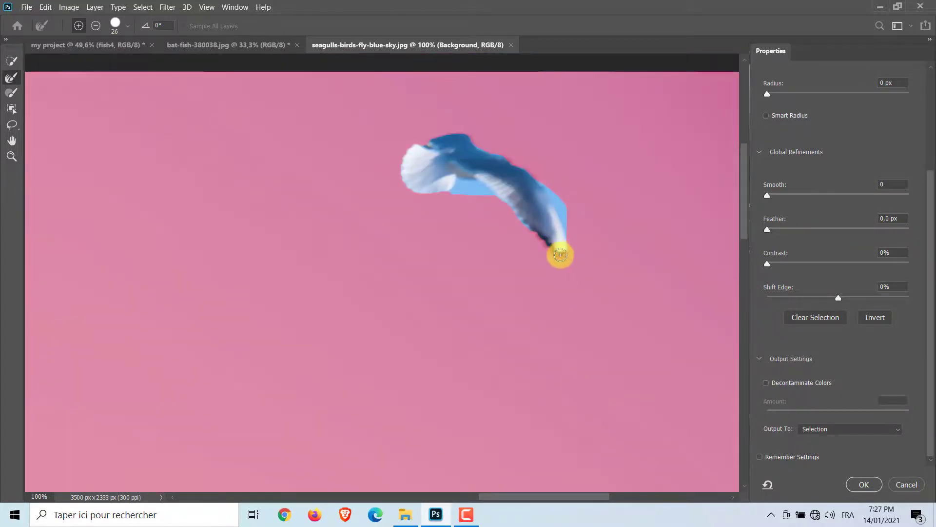
click(12, 156)
click(366, 25)
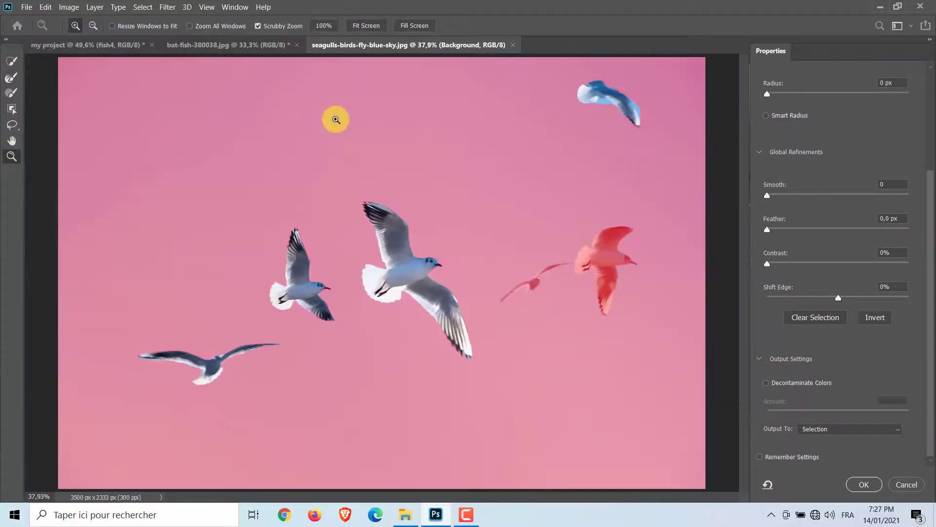
click(11, 77)
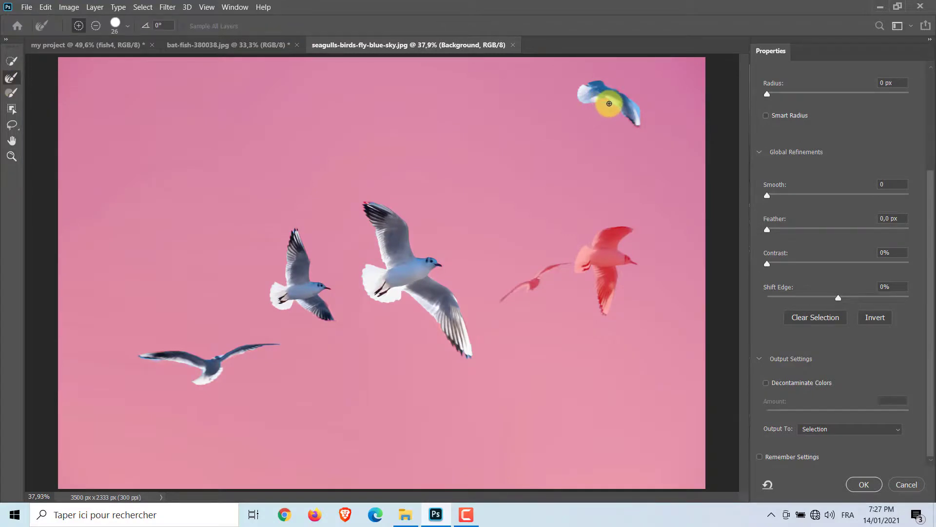
drag(609, 103, 653, 112)
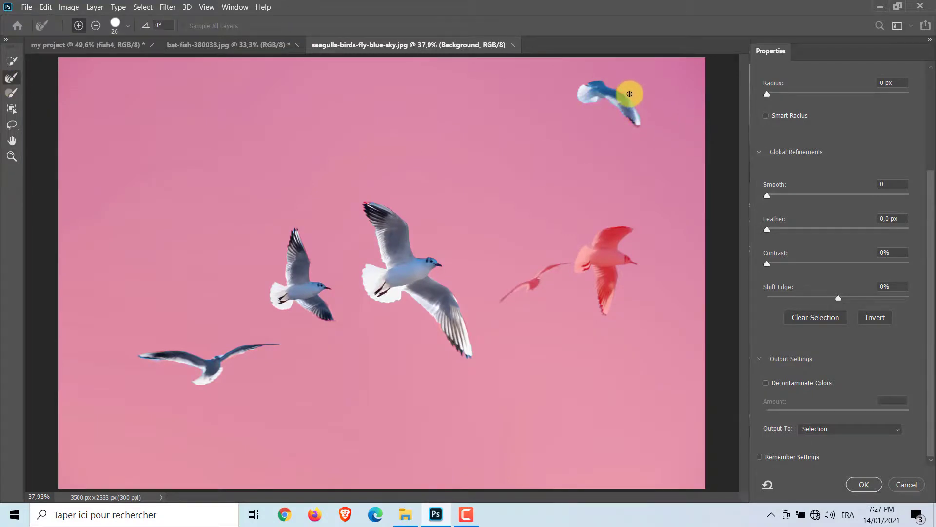
click(856, 481)
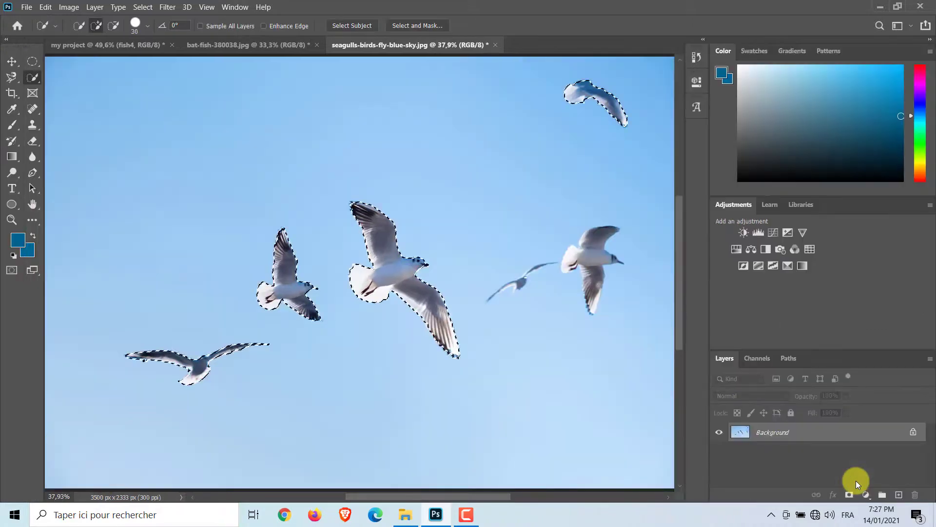
Step: Move the four selected seagulls into the my project document as a new layer above fish4
click(15, 64)
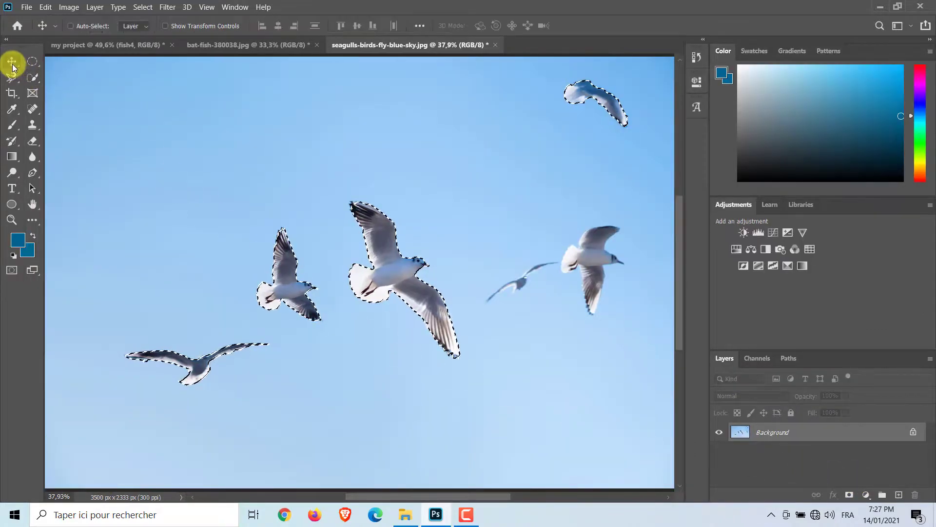
drag(352, 246, 188, 55)
drag(127, 48, 361, 298)
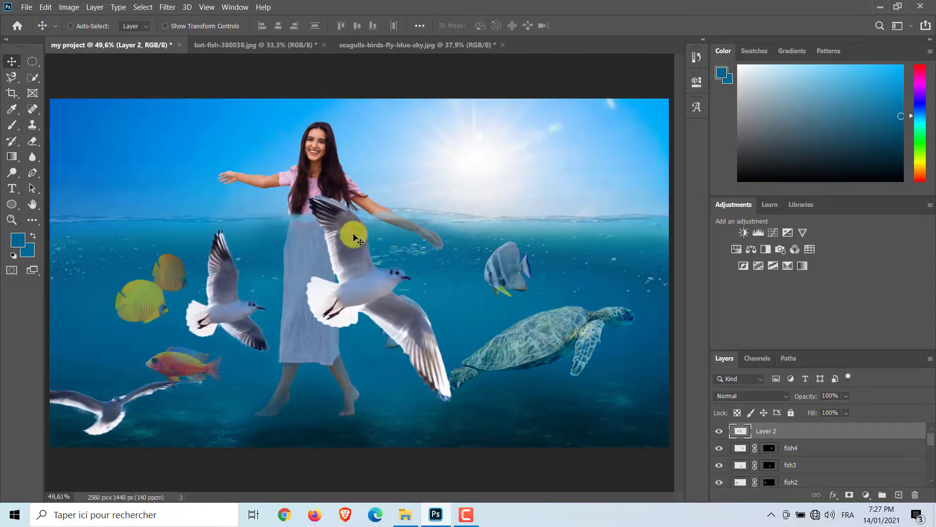
Step: Scale the seagulls layer proportionally to about 20% and place it in the sky to the left of the woman
key(ctrl+t)
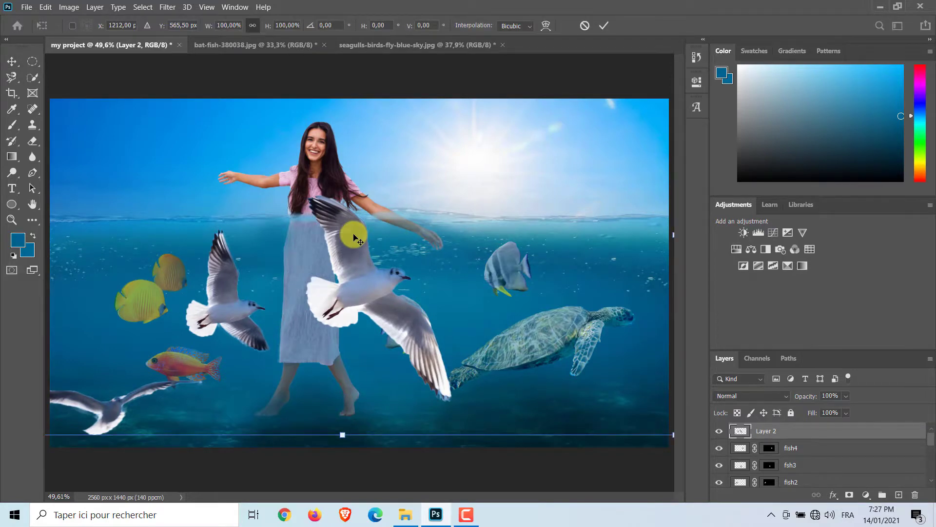
drag(673, 434, 257, 234)
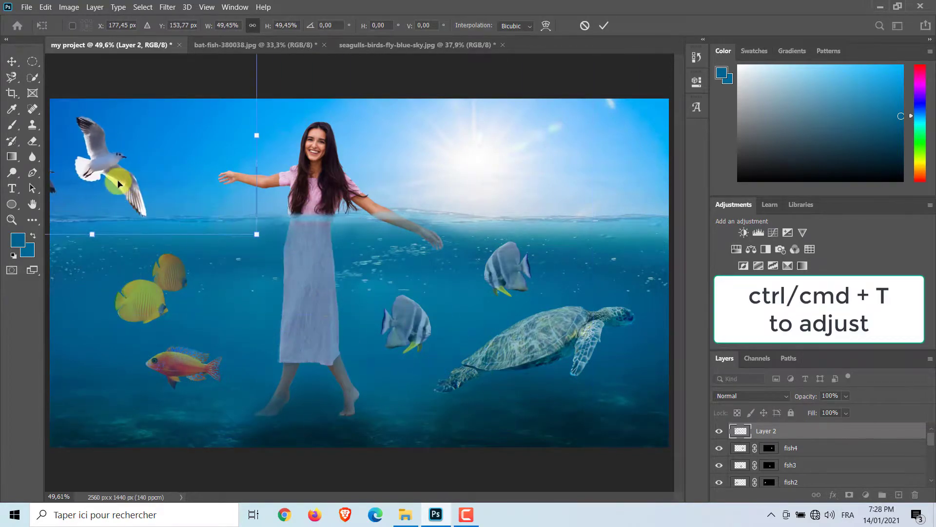
drag(119, 184, 155, 159)
drag(225, 99, 206, 110)
mouse_move(129, 173)
mouse_down()
mouse_move(134, 164)
mouse_move(128, 169)
mouse_up()
drag(206, 189, 170, 163)
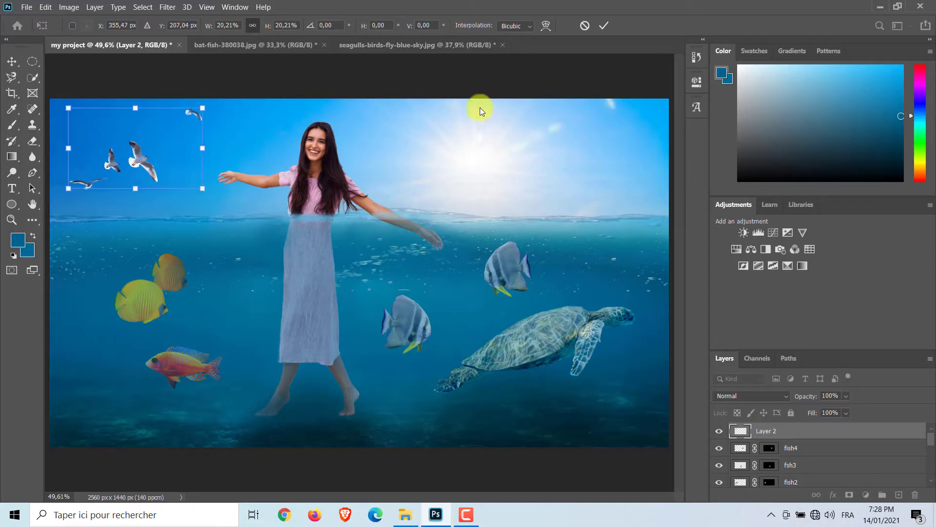
click(605, 27)
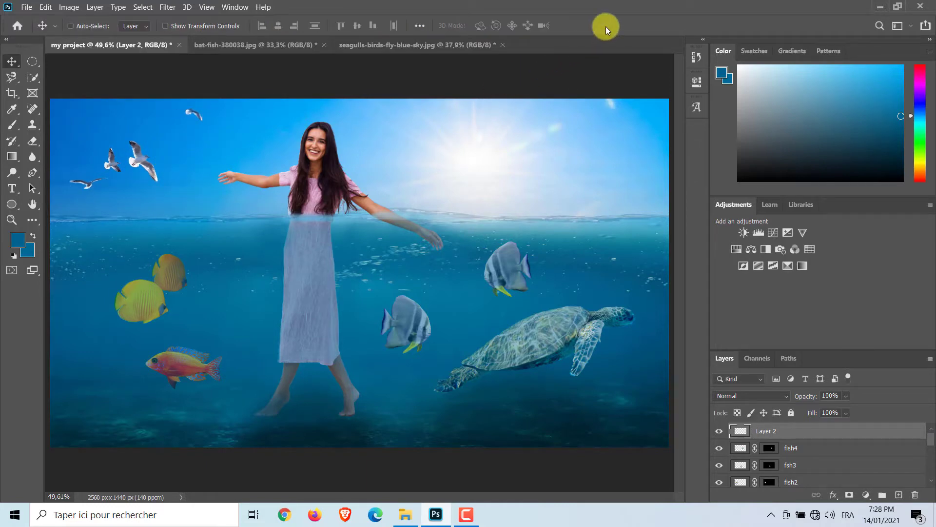